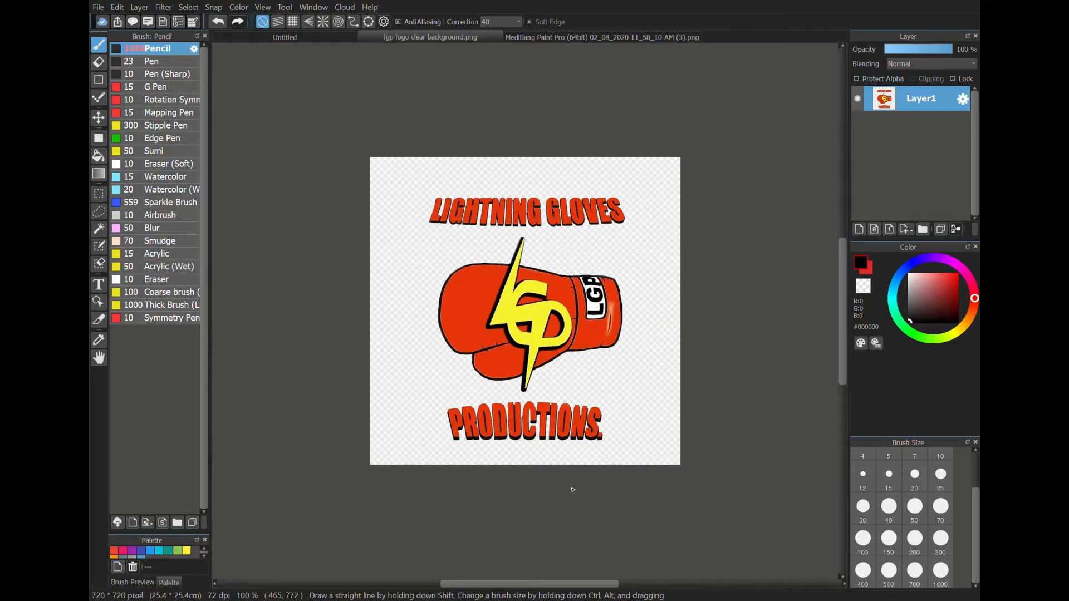
# - View the comic cover image and return to the blank Untitled canvas
pyautogui.click(574, 38)
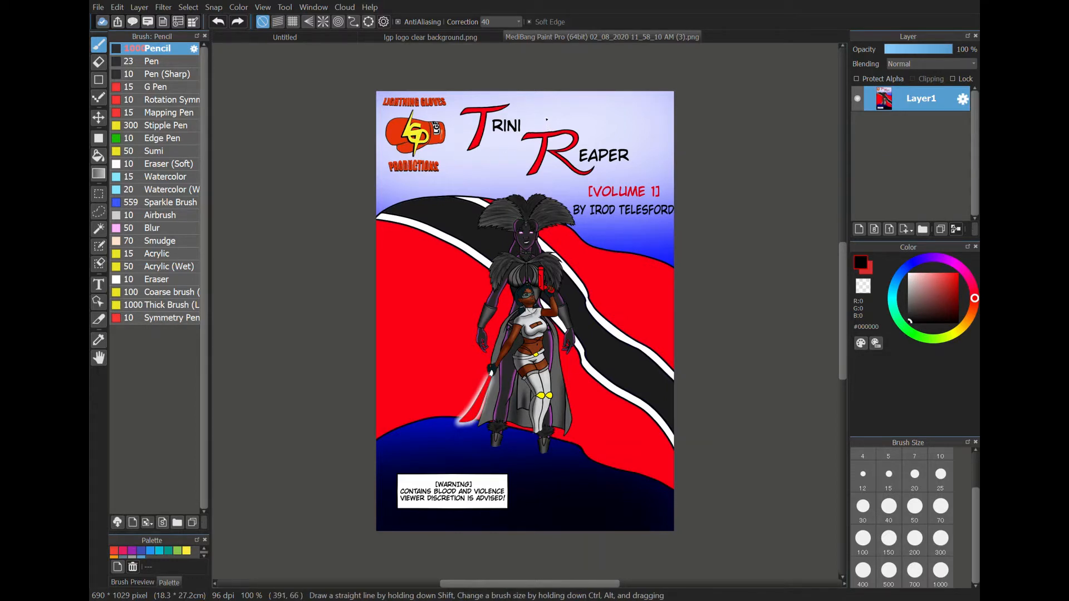
pyautogui.click(333, 37)
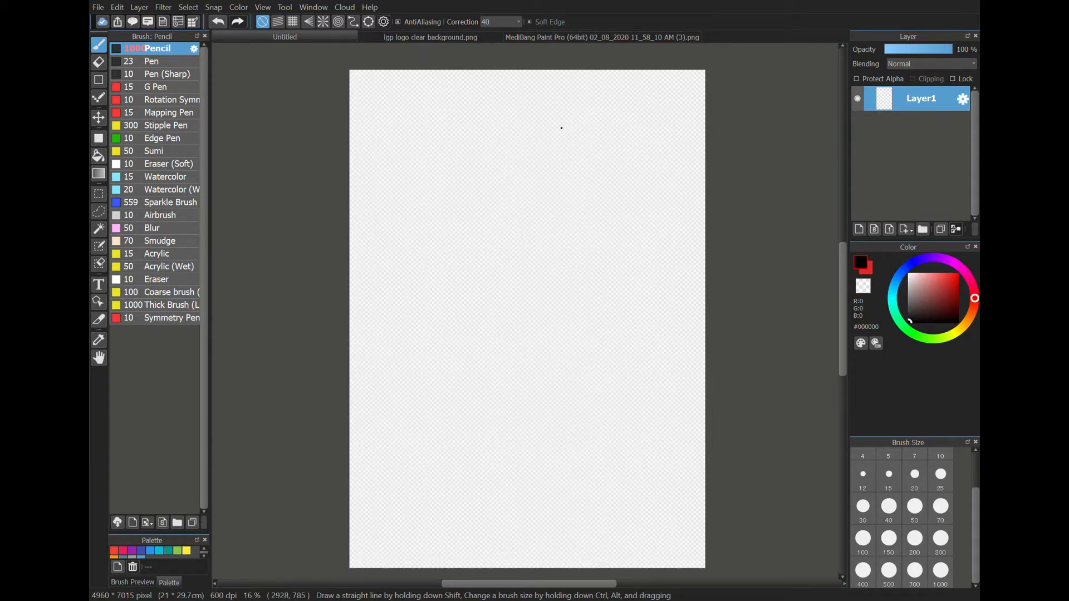
# - Set the pencil size to 25 and sketch a large circle for the head in the upper middle of the canvas
pyautogui.click(944, 484)
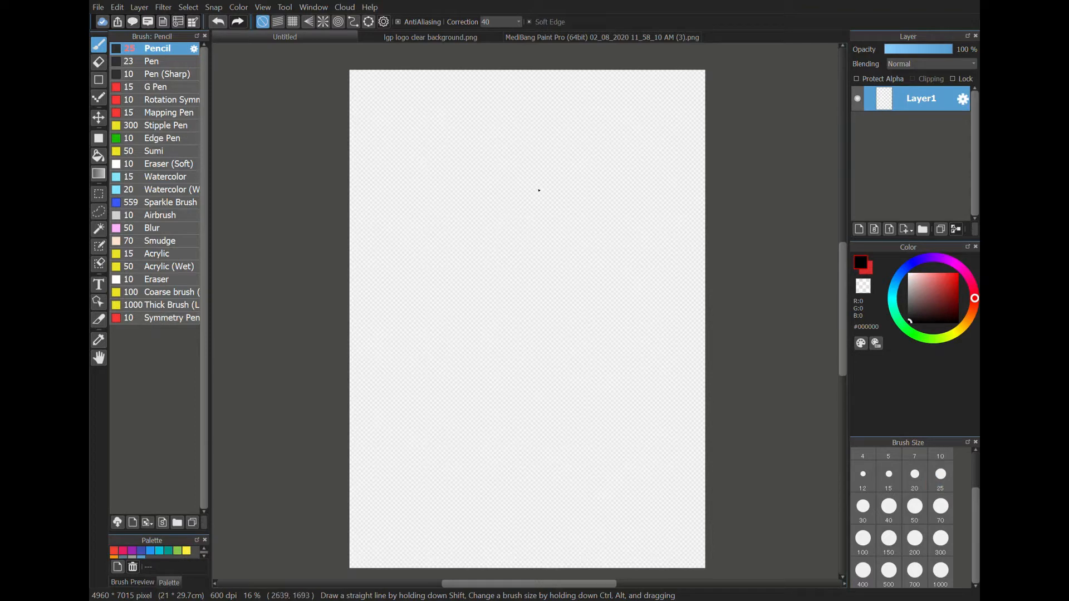
pyautogui.moveTo(543, 172)
pyautogui.mouseDown()
pyautogui.moveTo(496, 186)
pyautogui.moveTo(528, 177)
pyautogui.moveTo(528, 167)
pyautogui.moveTo(513, 170)
pyautogui.moveTo(491, 184)
pyautogui.moveTo(496, 200)
pyautogui.moveTo(517, 172)
pyautogui.moveTo(488, 185)
pyautogui.moveTo(483, 225)
pyautogui.moveTo(519, 256)
pyautogui.moveTo(498, 242)
pyautogui.moveTo(542, 249)
pyautogui.moveTo(519, 248)
pyautogui.moveTo(554, 241)
pyautogui.moveTo(533, 250)
pyautogui.moveTo(557, 236)
pyautogui.mouseUp()
pyautogui.moveTo(569, 208); pyautogui.dragTo(567, 214)
pyautogui.moveTo(515, 248); pyautogui.dragTo(558, 235)
pyautogui.moveTo(544, 169); pyautogui.dragTo(567, 217)
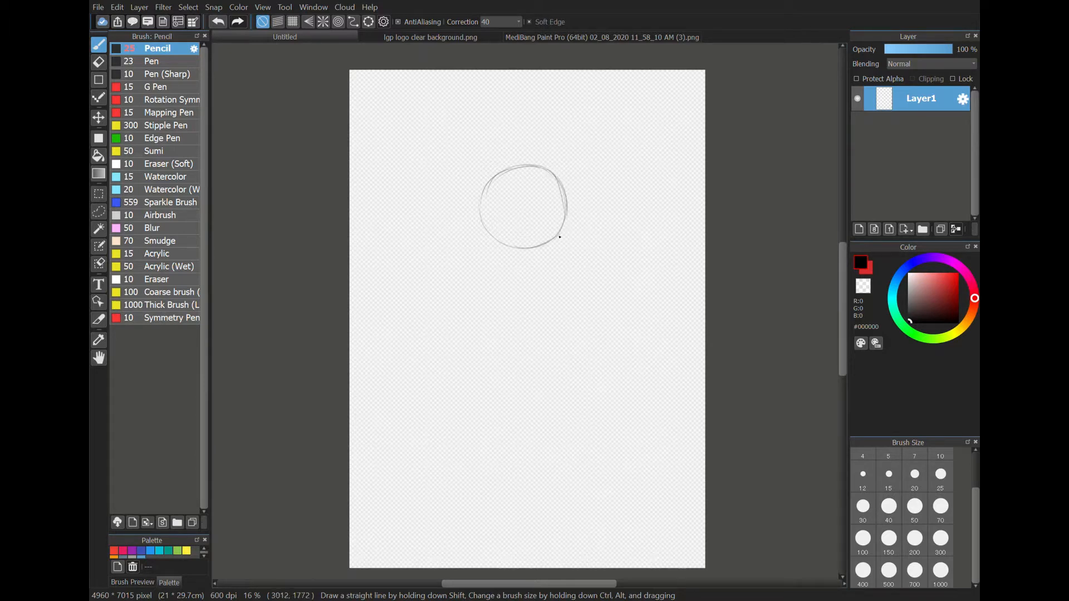
pyautogui.moveTo(568, 199); pyautogui.dragTo(561, 230)
# - Sketch a vertical centre line through the head circle, extending it well below the circle for the chin
pyautogui.scroll(4, 543, 124)
pyautogui.moveTo(501, 262); pyautogui.dragTo(513, 136)
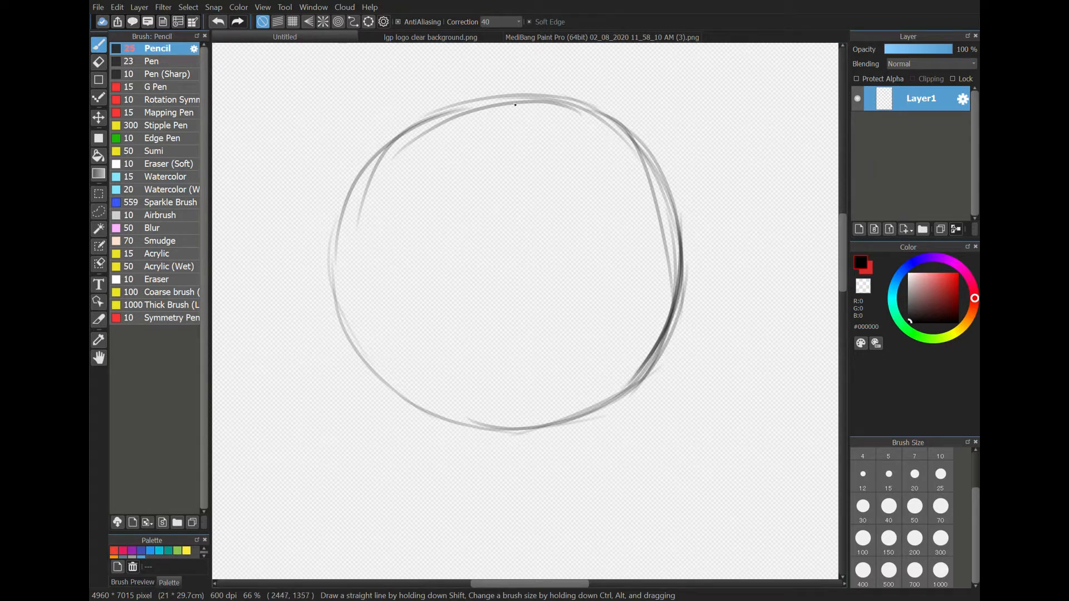
pyautogui.moveTo(514, 100); pyautogui.dragTo(508, 188)
pyautogui.moveTo(511, 94); pyautogui.dragTo(502, 224)
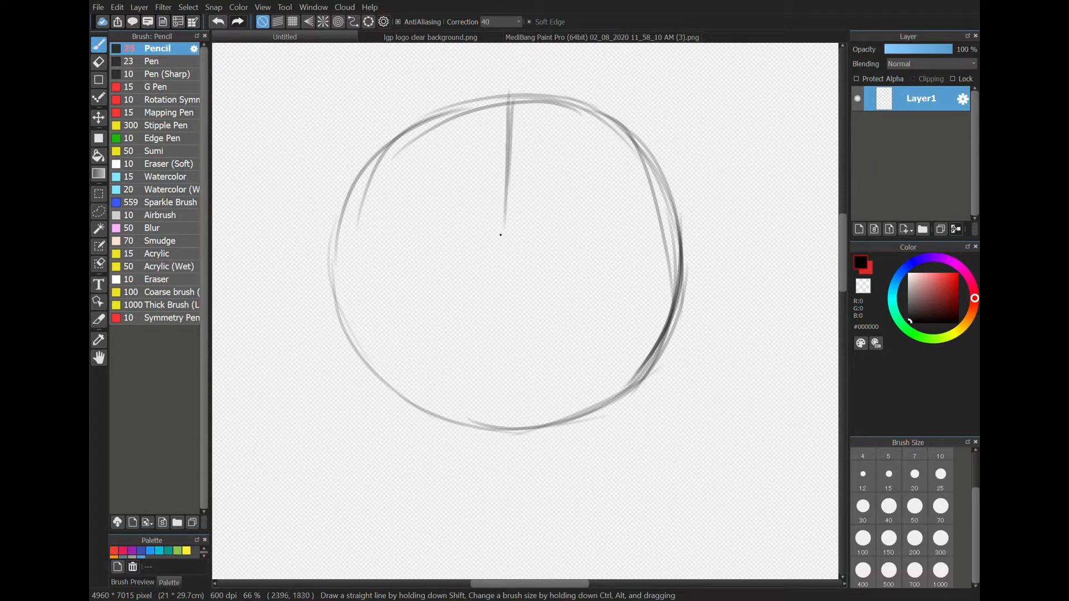
pyautogui.moveTo(509, 155); pyautogui.dragTo(497, 321)
pyautogui.moveTo(501, 80); pyautogui.dragTo(505, 256)
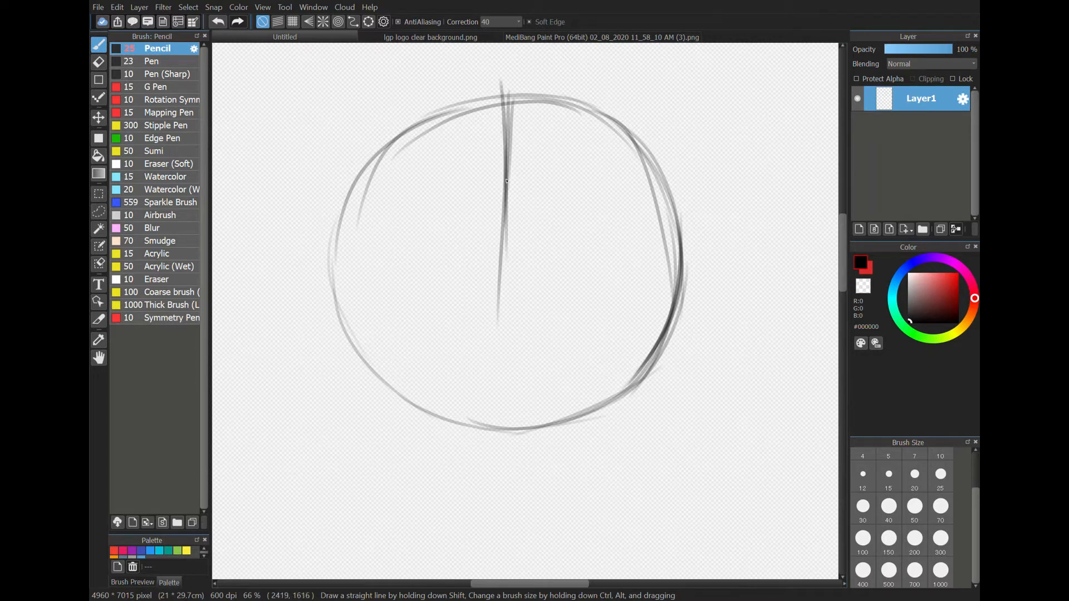
pyautogui.moveTo(506, 182); pyautogui.dragTo(502, 381)
pyautogui.moveTo(506, 273); pyautogui.dragTo(502, 490)
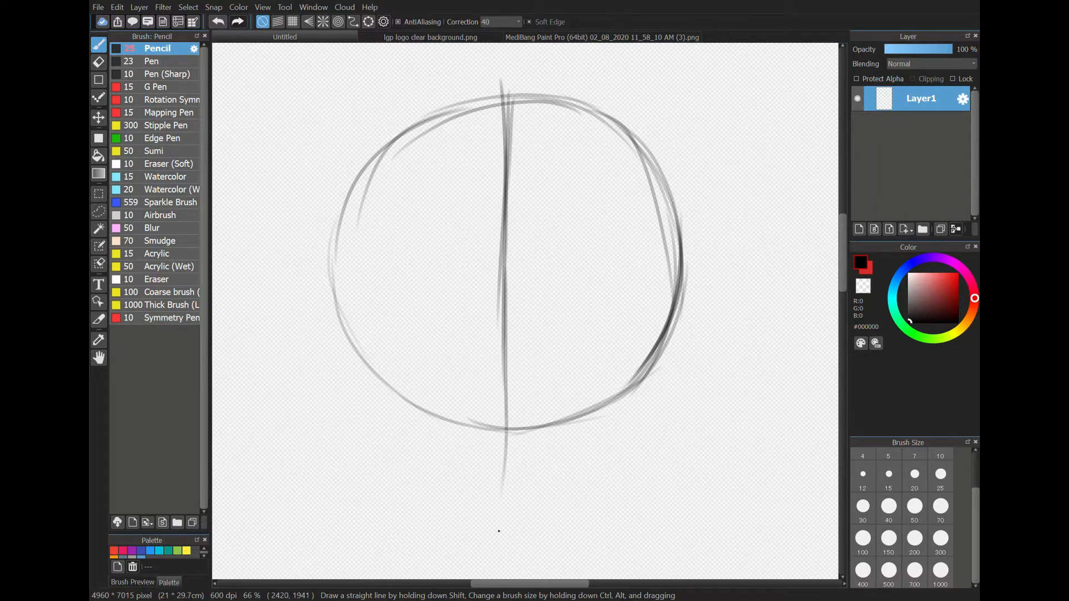
pyautogui.moveTo(508, 394); pyautogui.dragTo(508, 539)
pyautogui.moveTo(506, 446); pyautogui.dragTo(508, 562)
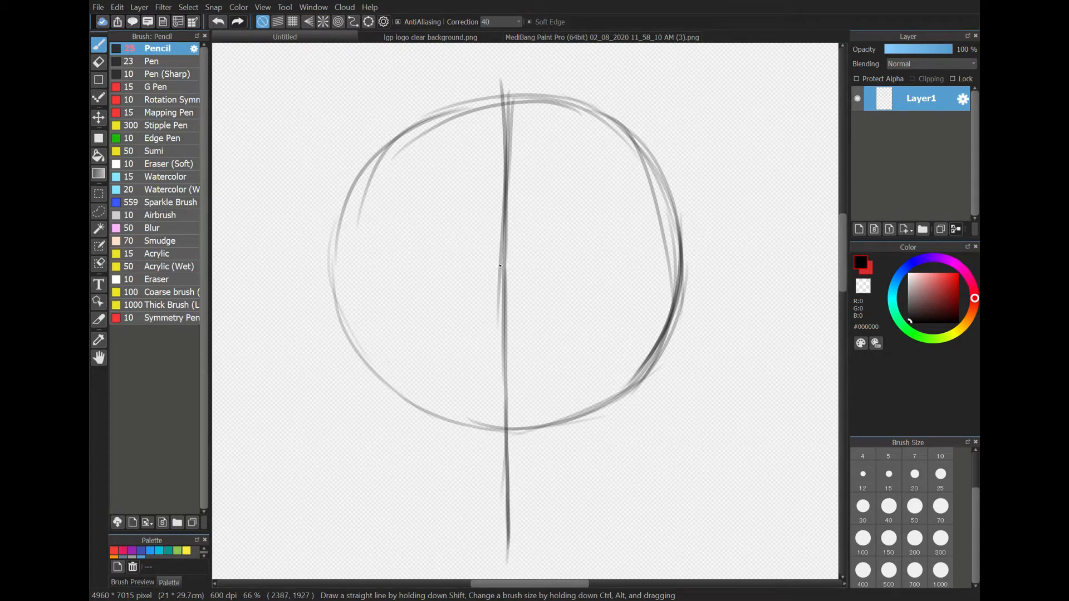
# - Sketch a horizontal guide line across the middle of the head circle from edge to edge
pyautogui.moveTo(326, 270); pyautogui.dragTo(418, 269)
pyautogui.moveTo(339, 272); pyautogui.dragTo(509, 273)
pyautogui.moveTo(319, 278); pyautogui.dragTo(611, 262)
pyautogui.moveTo(470, 272); pyautogui.dragTo(633, 269)
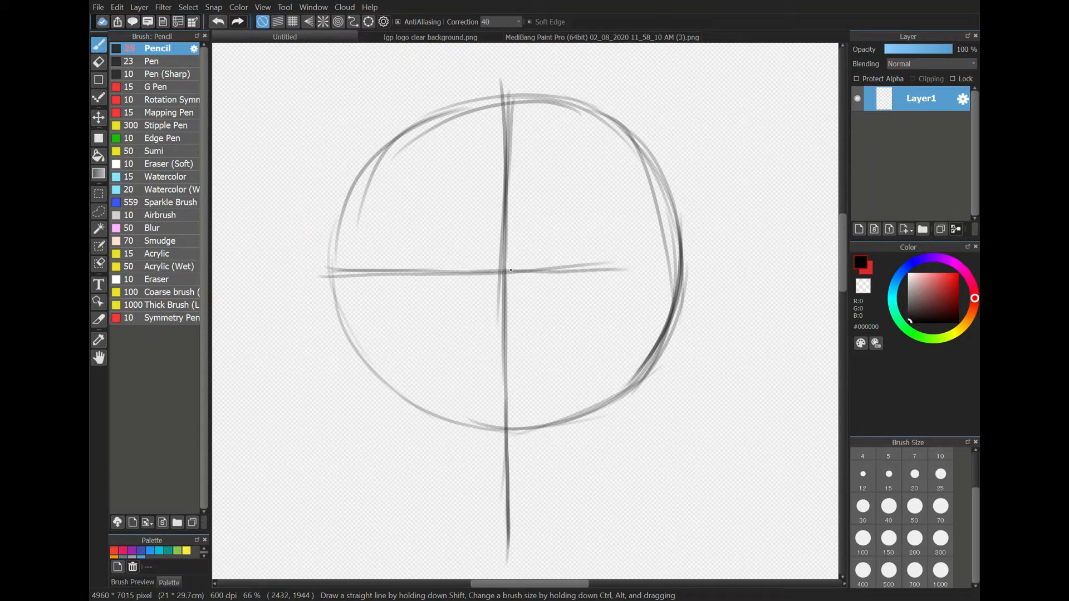
pyautogui.moveTo(510, 270); pyautogui.dragTo(686, 272)
pyautogui.moveTo(553, 275); pyautogui.dragTo(688, 271)
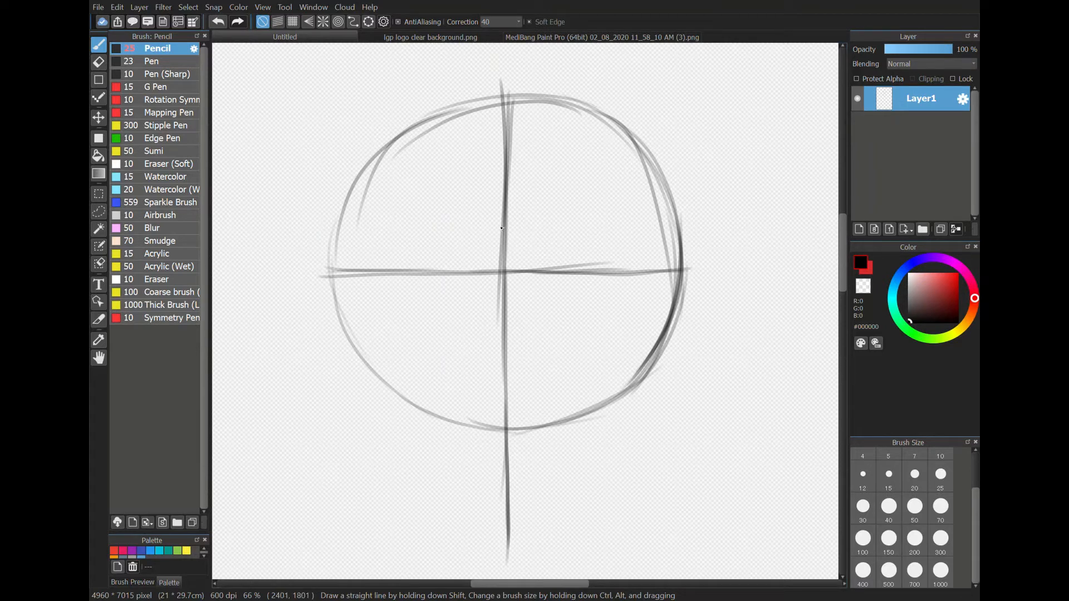
# - Draw a horizontal guide across the upper circle and add short tick marks on the centre line above and below the middle guide
pyautogui.moveTo(515, 224); pyautogui.dragTo(495, 225)
pyautogui.moveTo(473, 156); pyautogui.dragTo(524, 154)
pyautogui.moveTo(511, 218); pyautogui.dragTo(500, 222)
pyautogui.moveTo(496, 155)
pyautogui.mouseDown()
pyautogui.moveTo(363, 163)
pyautogui.moveTo(528, 161)
pyautogui.mouseUp()
pyautogui.moveTo(410, 163); pyautogui.dragTo(646, 159)
pyautogui.moveTo(534, 161); pyautogui.dragTo(661, 158)
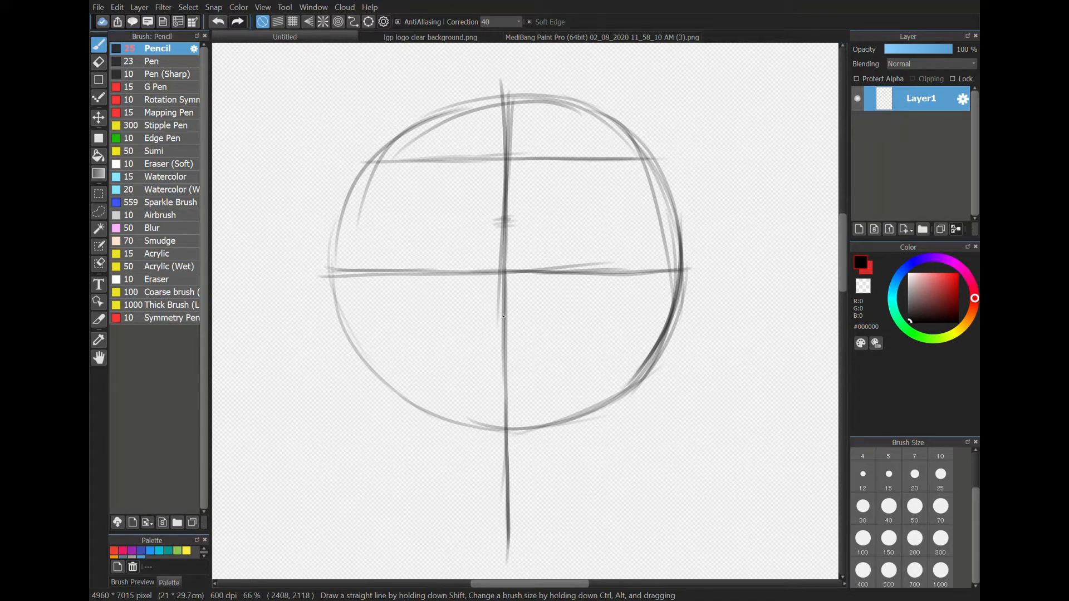
pyautogui.moveTo(506, 325); pyautogui.dragTo(514, 323)
pyautogui.moveTo(471, 381)
pyautogui.mouseDown()
pyautogui.moveTo(529, 376)
pyautogui.moveTo(461, 379)
pyautogui.mouseUp()
pyautogui.moveTo(338, 387); pyautogui.dragTo(538, 379)
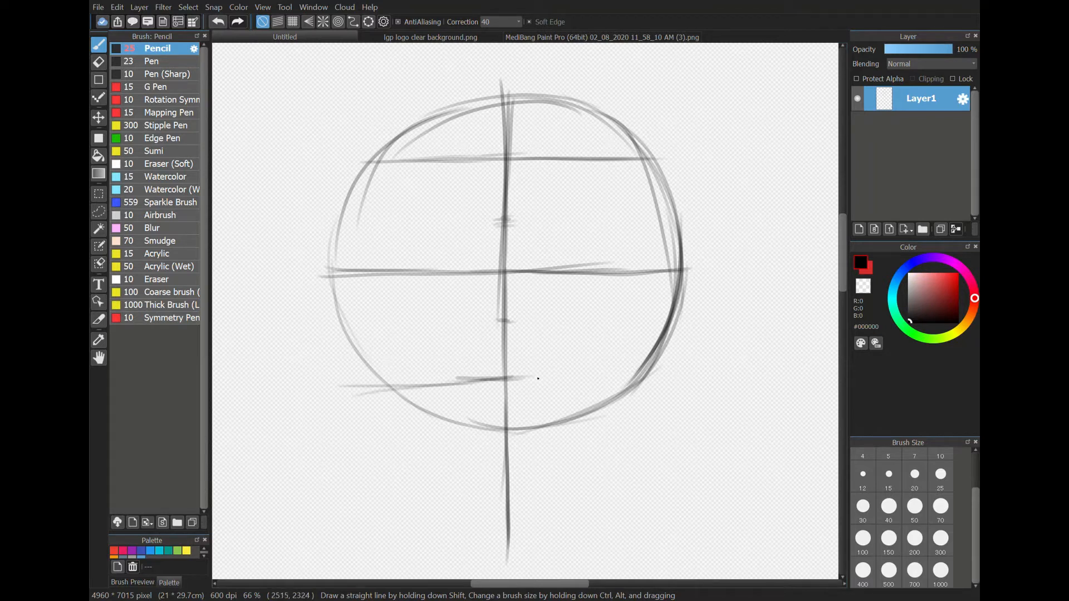
pyautogui.moveTo(457, 388); pyautogui.dragTo(650, 376)
pyautogui.moveTo(450, 392); pyautogui.dragTo(683, 371)
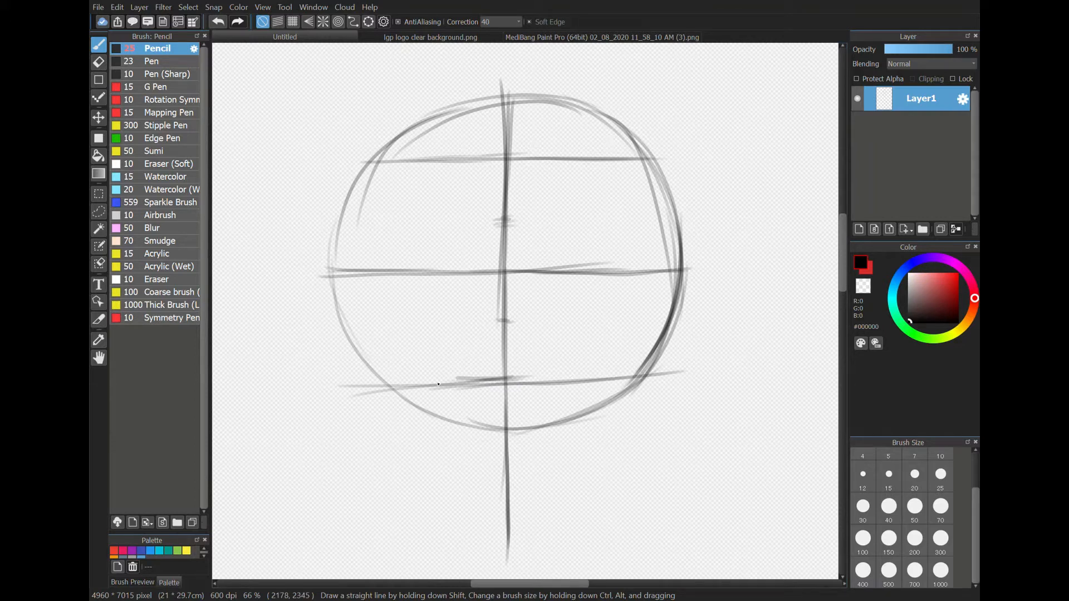
pyautogui.hotkey('ctrl', 'z')
pyautogui.hotkey('ctrl', 'z')
pyautogui.hotkey('ctrl', 'z')
pyautogui.hotkey('ctrl', 'z')
pyautogui.hotkey('ctrl', 'z')
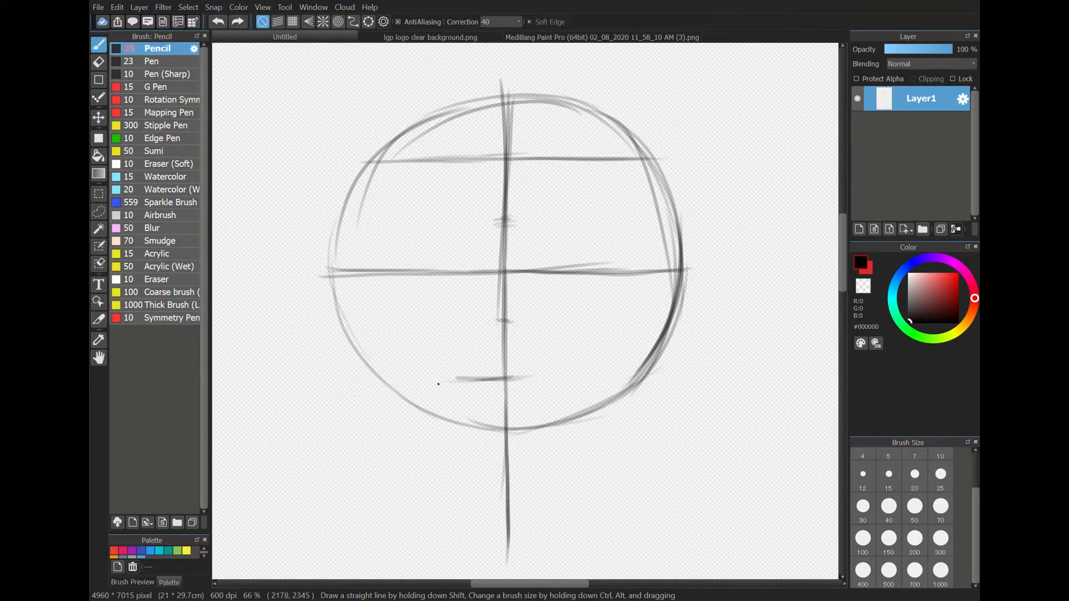
pyautogui.hotkey('ctrl', 'z')
# - Draw a level horizontal guide across the lower part of the head circle, just above the lowest tick mark
pyautogui.moveTo(486, 368)
pyautogui.mouseDown()
pyautogui.moveTo(351, 373)
pyautogui.moveTo(535, 374)
pyautogui.moveTo(488, 381)
pyautogui.moveTo(476, 372)
pyautogui.moveTo(619, 366)
pyautogui.mouseUp()
pyautogui.moveTo(531, 368); pyautogui.dragTo(681, 367)
pyautogui.moveTo(573, 367); pyautogui.dragTo(642, 367)
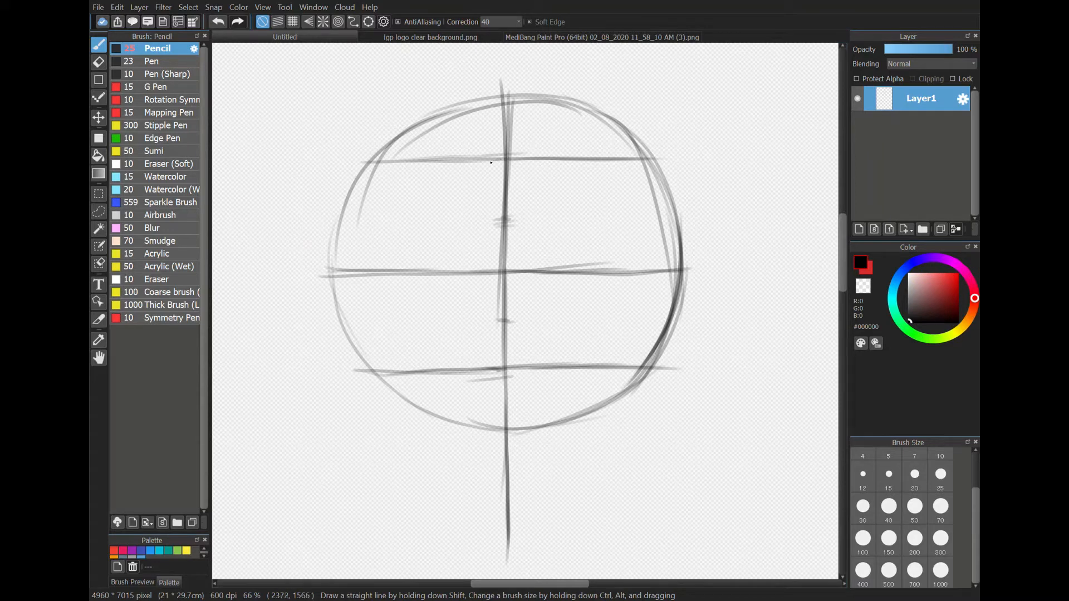
pyautogui.moveTo(491, 162)
pyautogui.mouseDown()
pyautogui.moveTo(483, 256)
pyautogui.moveTo(503, 278)
pyautogui.mouseUp()
pyautogui.moveTo(482, 279)
pyautogui.mouseDown()
pyautogui.moveTo(482, 363)
pyautogui.moveTo(504, 368)
pyautogui.mouseUp()
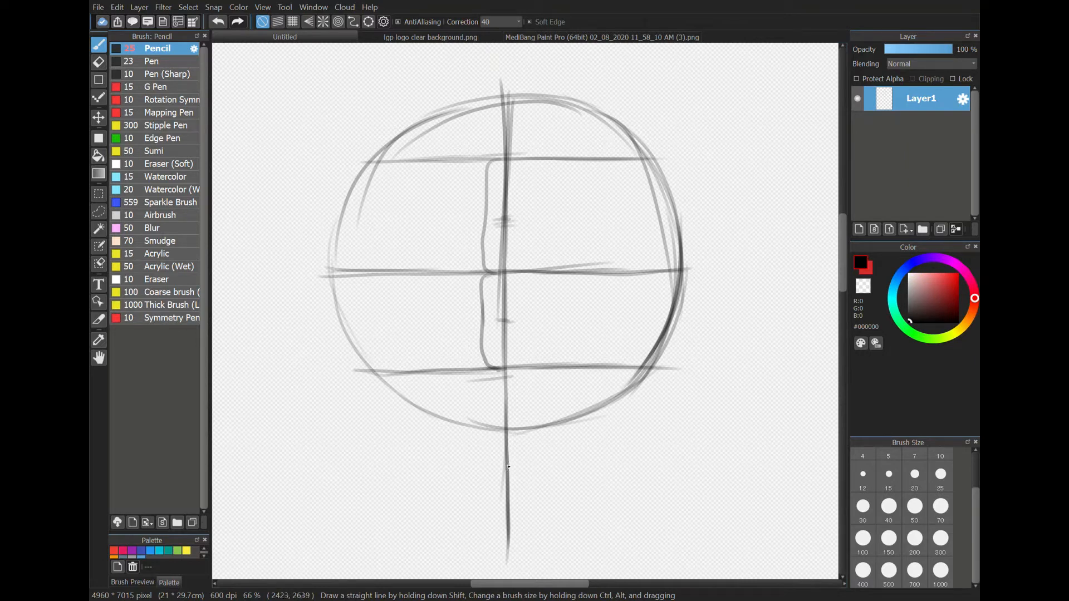
pyautogui.moveTo(503, 468); pyautogui.dragTo(501, 466)
pyautogui.hotkey('ctrl', 'z')
pyautogui.hotkey('ctrl', 'z')
pyautogui.hotkey('ctrl', 'z')
pyautogui.hotkey('ctrl', 'z')
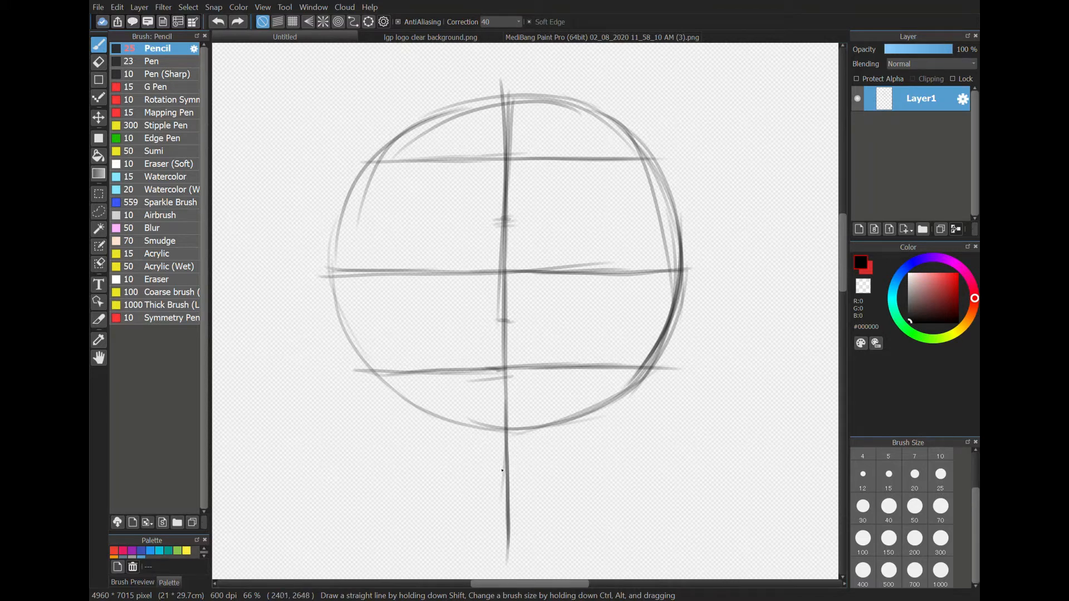
# - Mark the chin with a short line below the circle and draw the face's left vertical side between the upper and lower guides
pyautogui.moveTo(502, 470); pyautogui.dragTo(518, 468)
pyautogui.moveTo(373, 371); pyautogui.dragTo(371, 261)
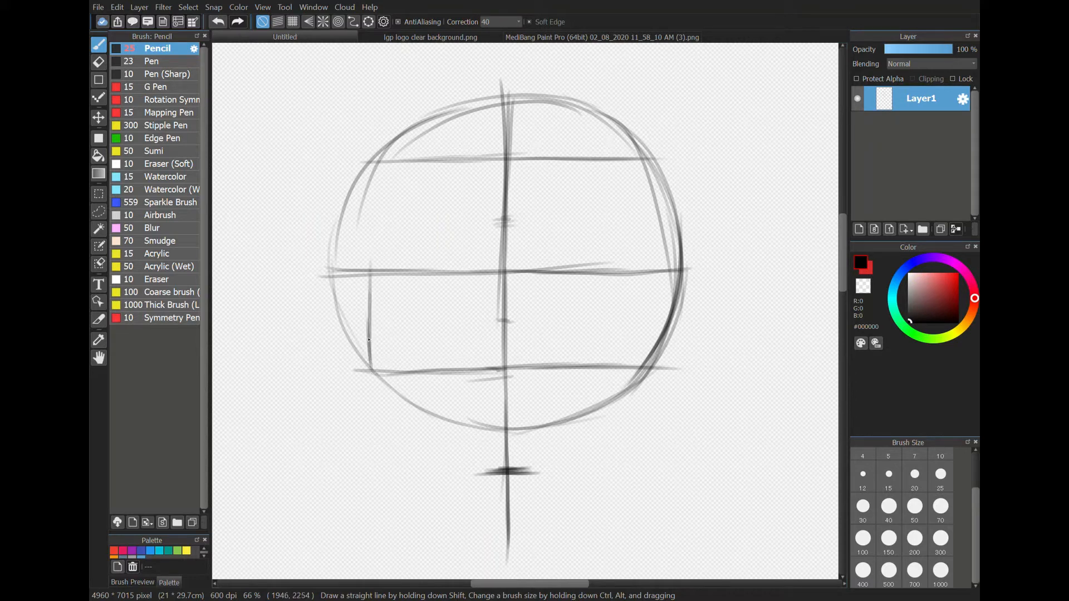
pyautogui.moveTo(368, 354); pyautogui.dragTo(365, 224)
pyautogui.moveTo(366, 318); pyautogui.dragTo(365, 183)
pyautogui.moveTo(367, 263); pyautogui.dragTo(369, 157)
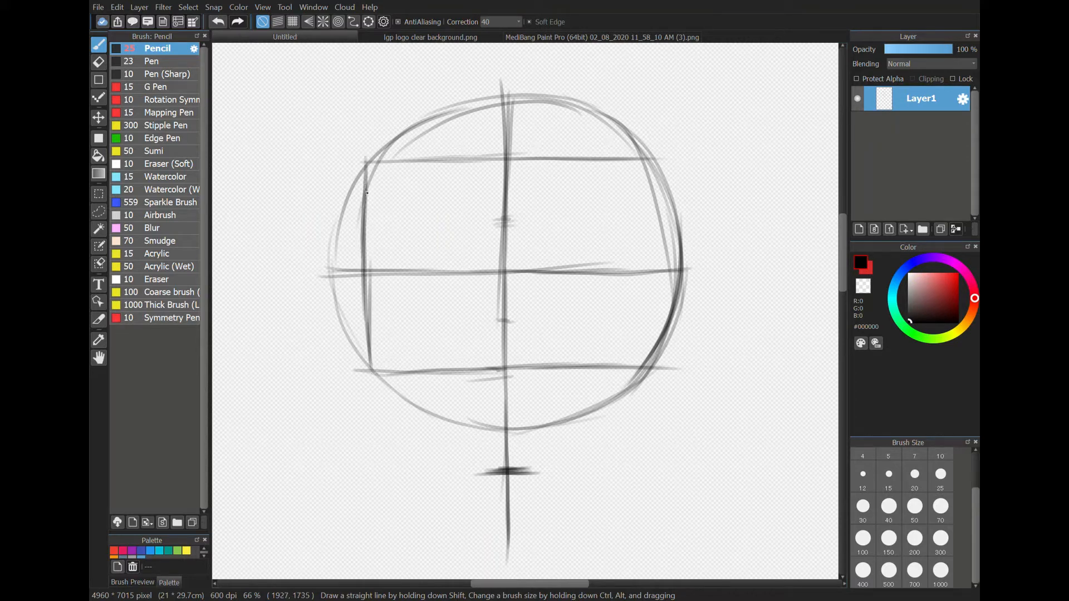
pyautogui.moveTo(372, 202); pyautogui.dragTo(371, 167)
# - Draw the face's right vertical side between the upper and lower horizontal guides
pyautogui.moveTo(652, 162); pyautogui.dragTo(655, 296)
pyautogui.moveTo(652, 241); pyautogui.dragTo(650, 351)
pyautogui.moveTo(651, 312)
pyautogui.mouseDown()
pyautogui.moveTo(652, 374)
pyautogui.moveTo(650, 291)
pyautogui.mouseUp()
pyautogui.moveTo(647, 366); pyautogui.dragTo(655, 268)
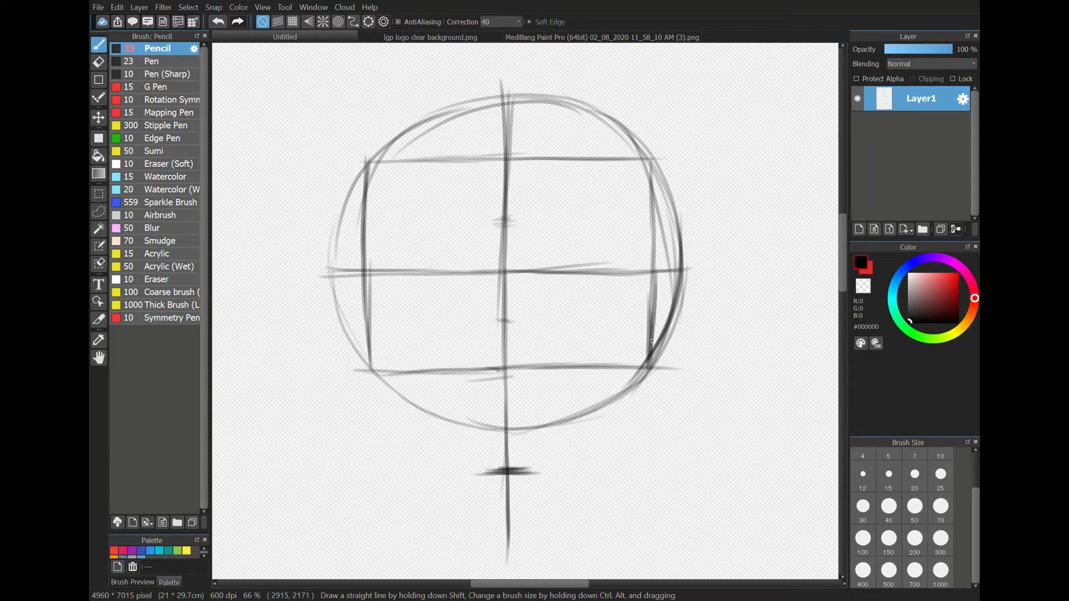
pyautogui.moveTo(650, 334); pyautogui.dragTo(655, 221)
pyautogui.moveTo(652, 295); pyautogui.dragTo(652, 187)
pyautogui.moveTo(649, 259)
pyautogui.mouseDown()
pyautogui.moveTo(652, 156)
pyautogui.moveTo(641, 143)
pyautogui.mouseUp()
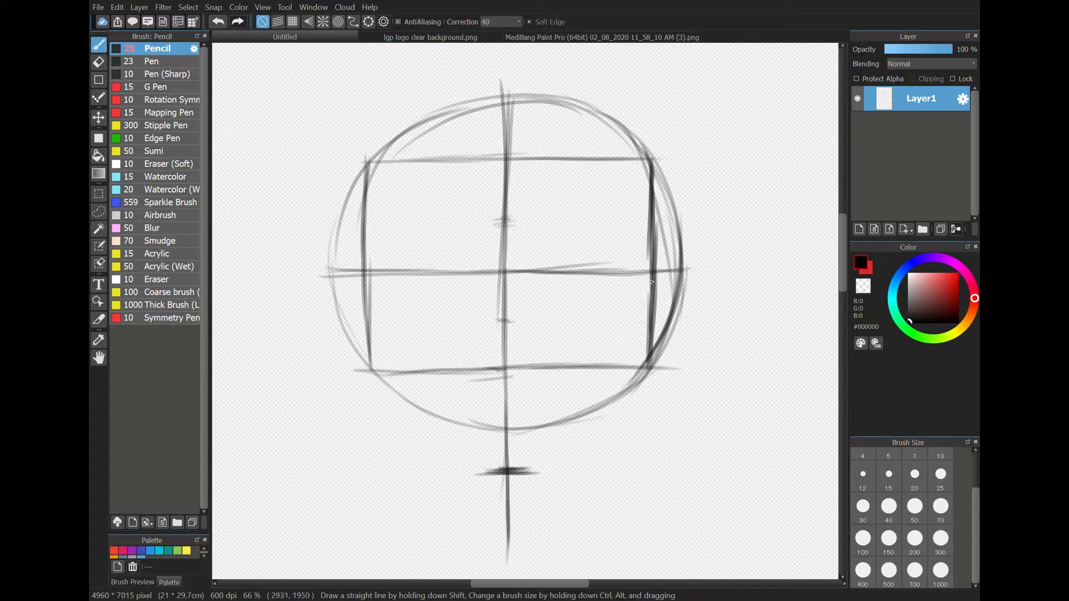
# - Sketch the right jawline from the middle guide down past the circle to the right end of the chin mark
pyautogui.moveTo(652, 275); pyautogui.dragTo(635, 365)
pyautogui.moveTo(642, 327); pyautogui.dragTo(631, 375)
pyautogui.moveTo(538, 474); pyautogui.dragTo(604, 407)
pyautogui.moveTo(633, 370)
pyautogui.mouseDown()
pyautogui.moveTo(617, 407)
pyautogui.moveTo(584, 440)
pyautogui.mouseUp()
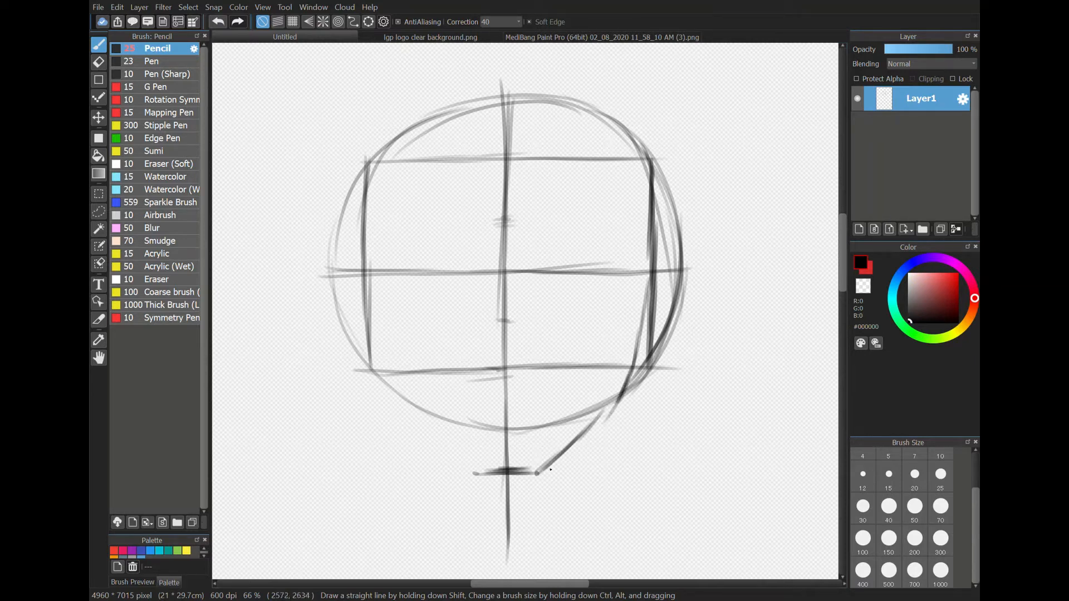
pyautogui.moveTo(548, 472)
pyautogui.mouseDown()
pyautogui.moveTo(617, 408)
pyautogui.moveTo(632, 363)
pyautogui.mouseUp()
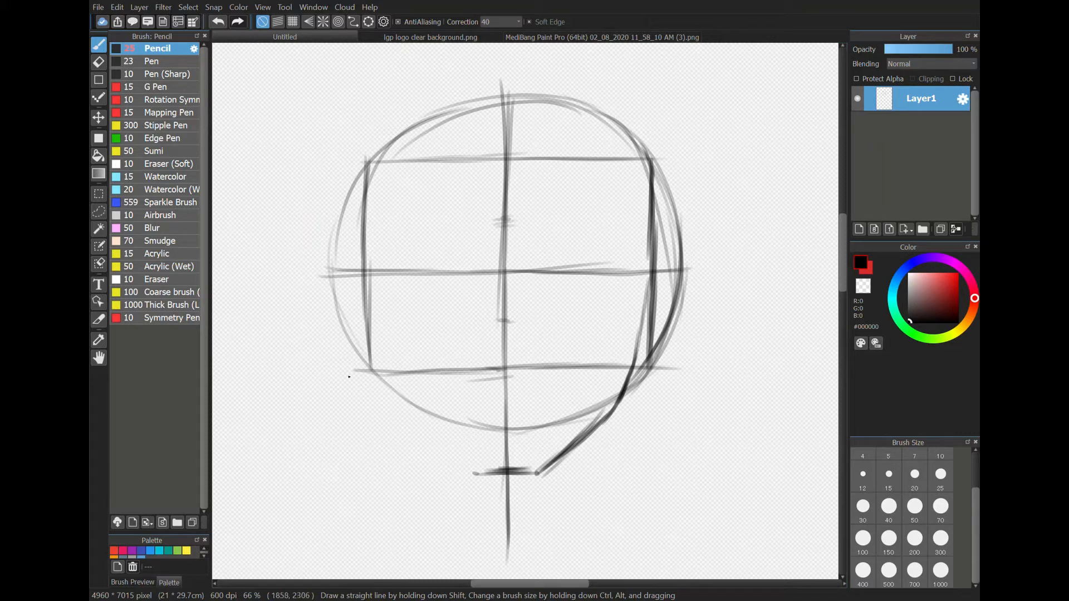
# - Sketch the matching left jawline from the middle guide down to the left end of the chin mark
pyautogui.moveTo(367, 275); pyautogui.dragTo(377, 349)
pyautogui.moveTo(370, 310)
pyautogui.mouseDown()
pyautogui.moveTo(396, 408)
pyautogui.moveTo(427, 442)
pyautogui.mouseUp()
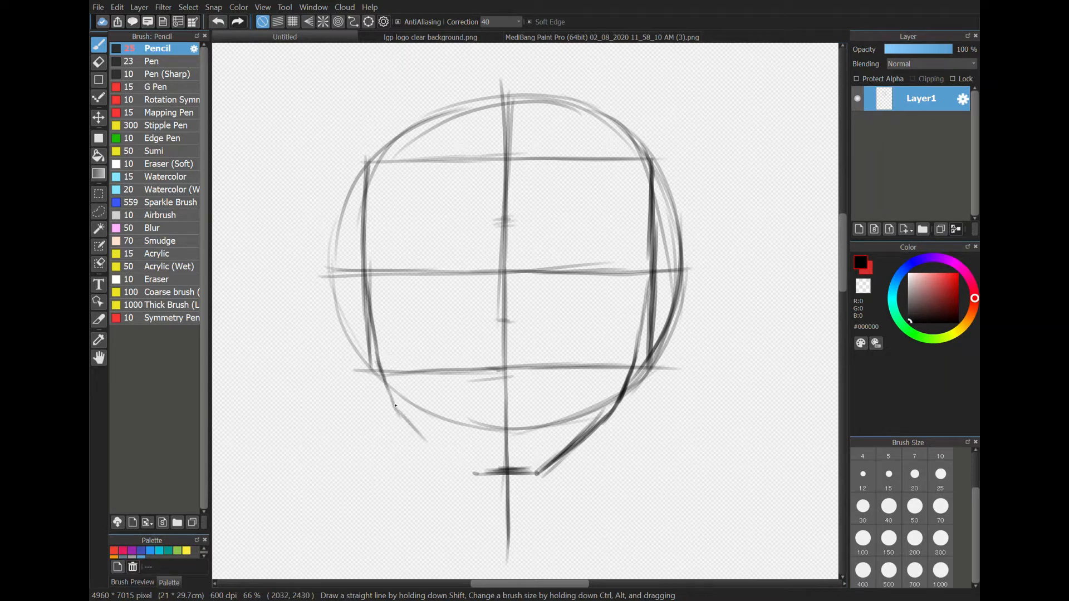
pyautogui.moveTo(398, 406)
pyautogui.mouseDown()
pyautogui.moveTo(464, 468)
pyautogui.moveTo(398, 408)
pyautogui.moveTo(401, 420)
pyautogui.moveTo(368, 279)
pyautogui.mouseUp()
pyautogui.moveTo(393, 396); pyautogui.dragTo(454, 463)
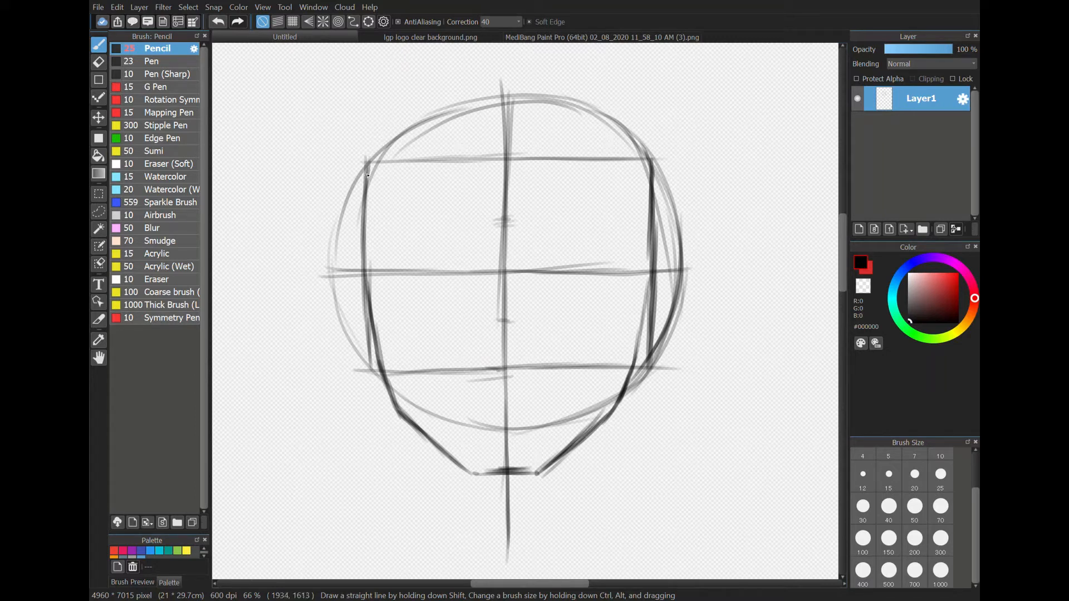
pyautogui.moveTo(368, 179); pyautogui.dragTo(386, 147)
# - Add two ticks on the centre line below the middle guide and draw a horizontal eye line across the face through the upper one
pyautogui.scroll(3, 542, 343)
pyautogui.moveTo(492, 262); pyautogui.dragTo(576, 174)
pyautogui.scroll(-1, 576, 174)
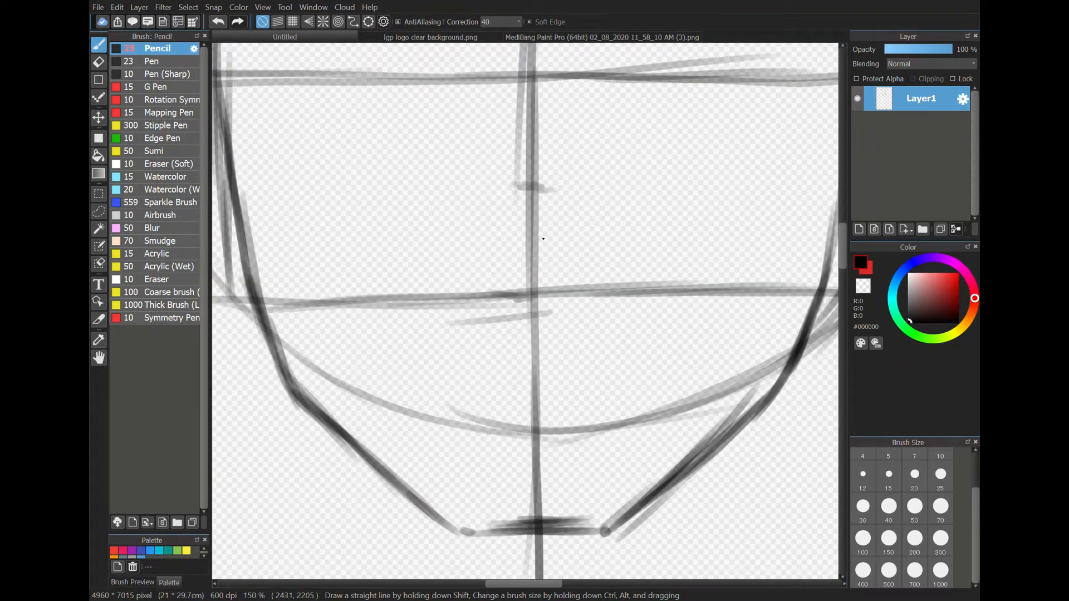
pyautogui.scroll(-2, 529, 250)
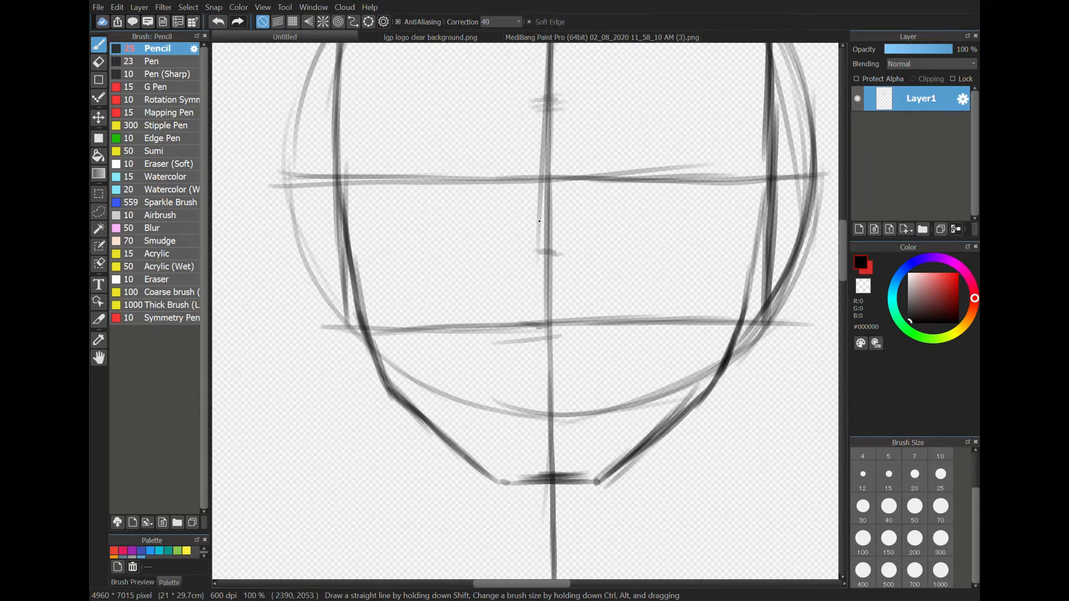
pyautogui.moveTo(548, 220)
pyautogui.mouseDown()
pyautogui.moveTo(527, 224)
pyautogui.moveTo(572, 224)
pyautogui.moveTo(530, 227)
pyautogui.moveTo(574, 225)
pyautogui.mouseUp()
pyautogui.moveTo(533, 281)
pyautogui.mouseDown()
pyautogui.moveTo(565, 279)
pyautogui.moveTo(547, 274)
pyautogui.mouseUp()
pyautogui.moveTo(540, 223); pyautogui.dragTo(418, 232)
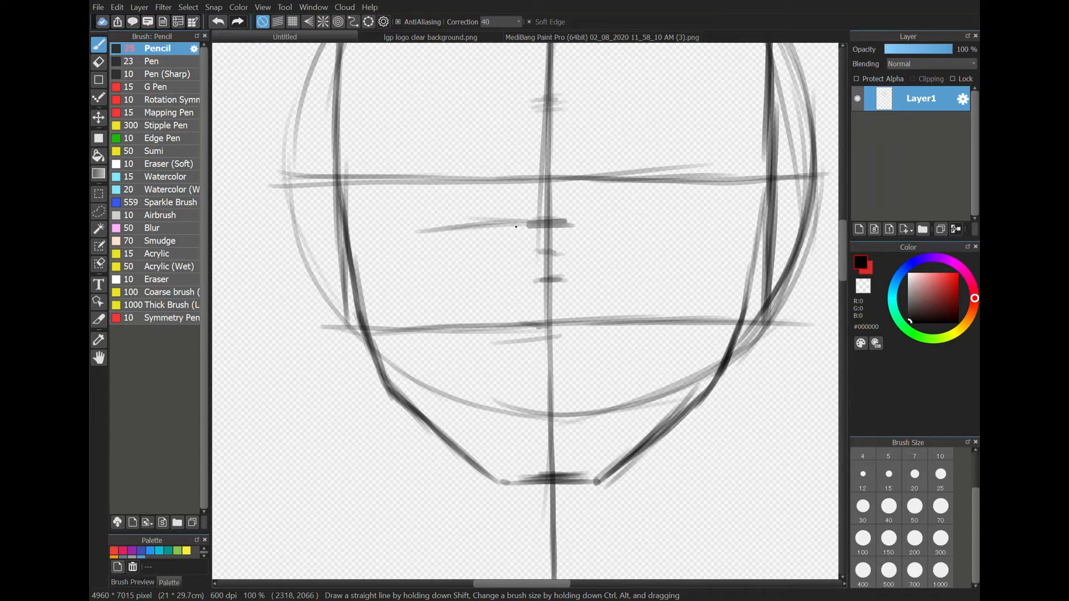
pyautogui.moveTo(507, 224); pyautogui.dragTo(404, 226)
pyautogui.moveTo(473, 225); pyautogui.dragTo(348, 223)
pyautogui.moveTo(526, 225)
pyautogui.mouseDown()
pyautogui.moveTo(707, 222)
pyautogui.moveTo(696, 219)
pyautogui.mouseUp()
pyautogui.moveTo(570, 223); pyautogui.dragTo(758, 225)
pyautogui.moveTo(657, 225); pyautogui.dragTo(767, 224)
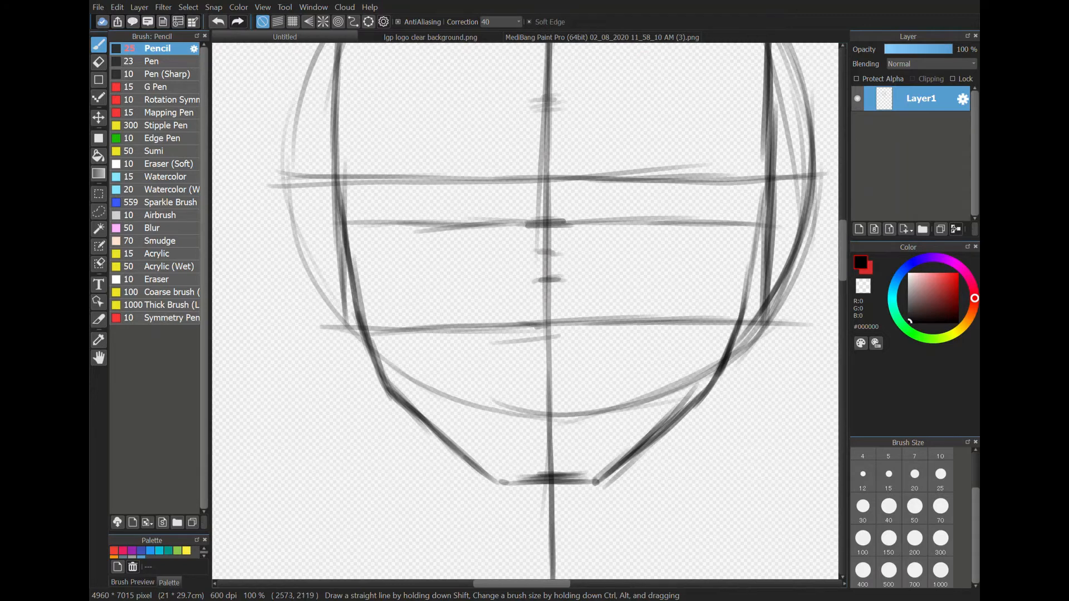
# - Sketch the nose base around the lower guide with a curved top, rounded sides and a curved underside
pyautogui.scroll(2, 599, 266)
pyautogui.moveTo(538, 190); pyautogui.dragTo(562, 160)
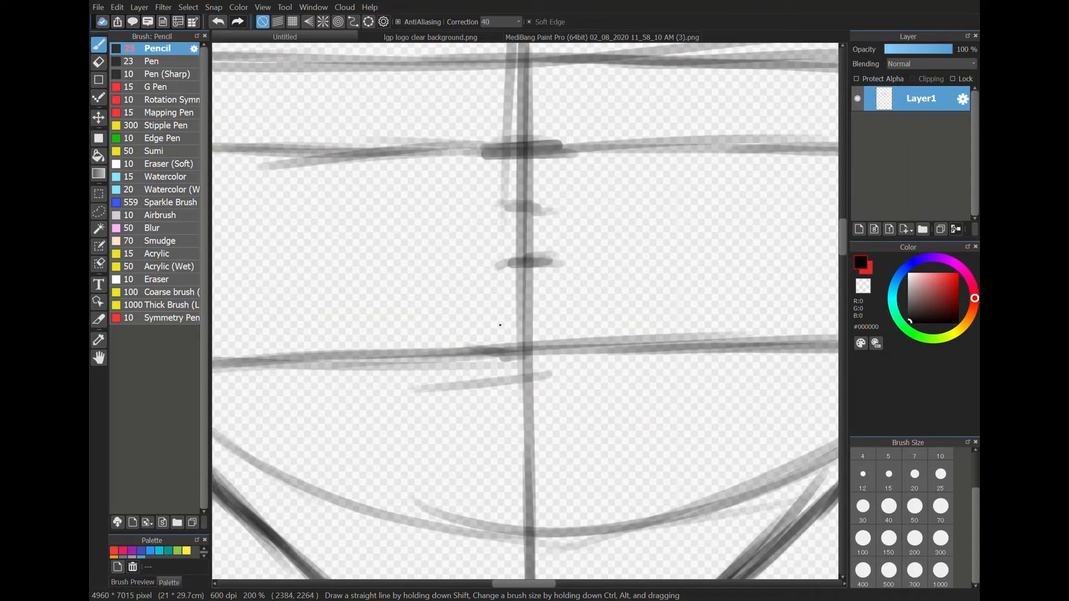
pyautogui.moveTo(494, 319)
pyautogui.mouseDown()
pyautogui.moveTo(524, 329)
pyautogui.moveTo(533, 325)
pyautogui.moveTo(497, 317)
pyautogui.moveTo(559, 319)
pyautogui.moveTo(495, 314)
pyautogui.moveTo(555, 319)
pyautogui.mouseUp()
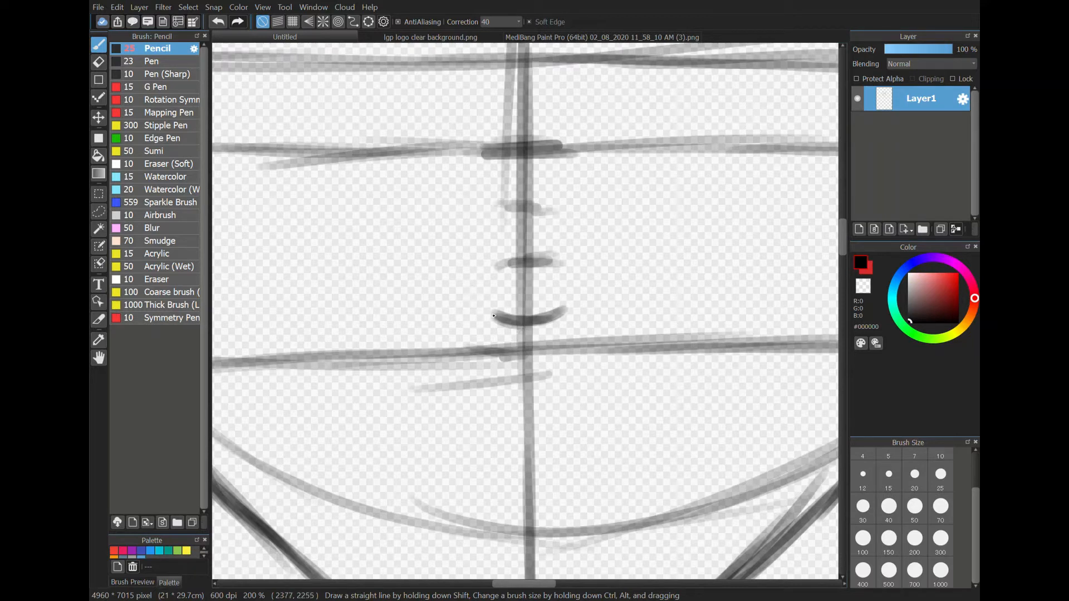
pyautogui.moveTo(493, 316); pyautogui.dragTo(490, 307)
pyautogui.moveTo(502, 154); pyautogui.dragTo(502, 164)
pyautogui.moveTo(494, 313); pyautogui.dragTo(465, 346)
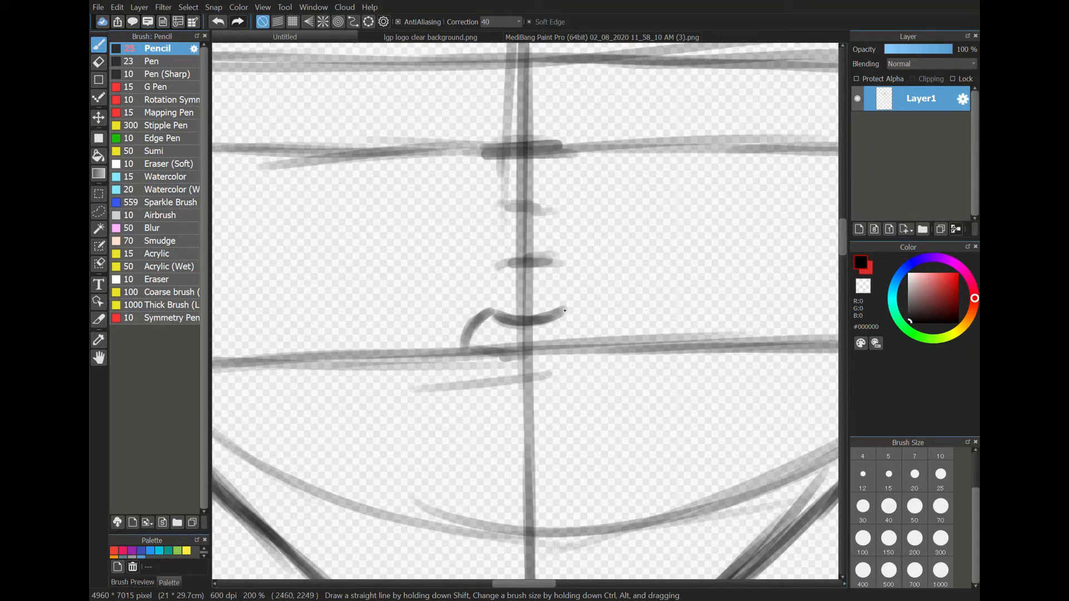
pyautogui.moveTo(564, 310)
pyautogui.mouseDown()
pyautogui.moveTo(593, 331)
pyautogui.moveTo(590, 342)
pyautogui.mouseUp()
pyautogui.moveTo(468, 355)
pyautogui.mouseDown()
pyautogui.moveTo(524, 370)
pyautogui.moveTo(496, 370)
pyautogui.moveTo(471, 357)
pyautogui.moveTo(545, 365)
pyautogui.moveTo(531, 370)
pyautogui.moveTo(573, 358)
pyautogui.moveTo(552, 365)
pyautogui.moveTo(593, 331)
pyautogui.moveTo(559, 351)
pyautogui.mouseUp()
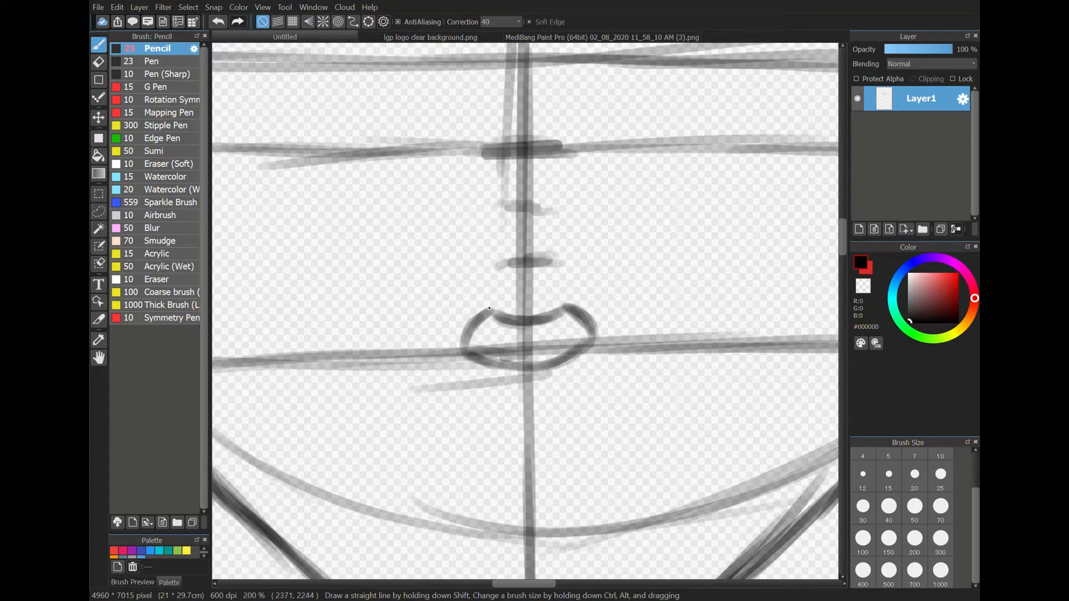
# - Sketch both sides of the nose bridge from the nose base up through the eye line, flaring out to the middle guide
pyautogui.moveTo(488, 308)
pyautogui.mouseDown()
pyautogui.moveTo(501, 159)
pyautogui.moveTo(476, 64)
pyautogui.moveTo(485, 80)
pyautogui.mouseUp()
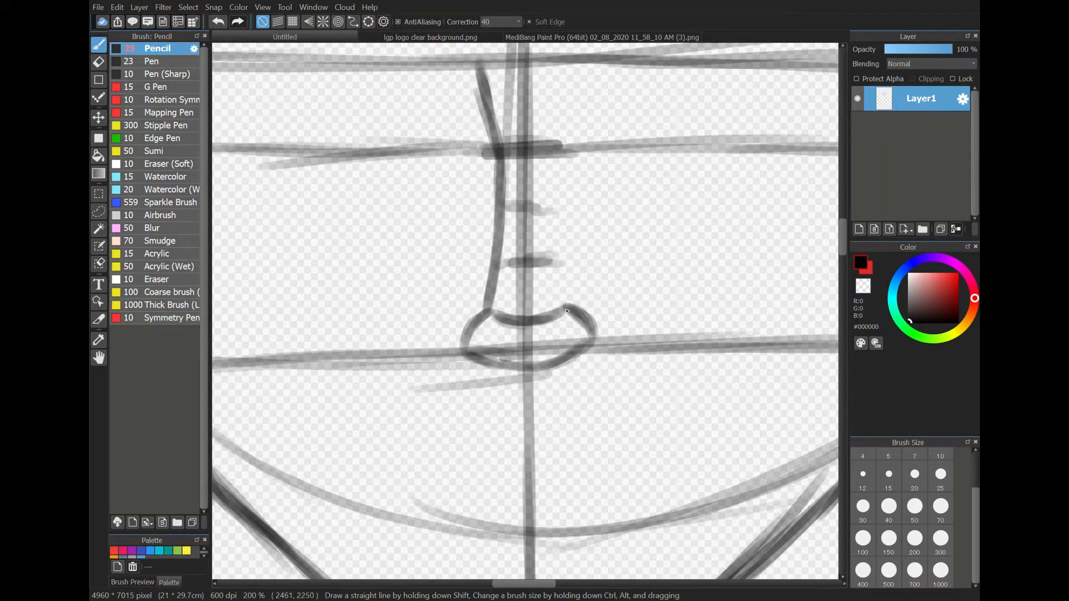
pyautogui.moveTo(566, 310)
pyautogui.mouseDown()
pyautogui.moveTo(560, 274)
pyautogui.moveTo(566, 311)
pyautogui.moveTo(549, 186)
pyautogui.mouseUp()
pyautogui.moveTo(557, 251); pyautogui.dragTo(548, 153)
pyautogui.moveTo(554, 203); pyautogui.dragTo(547, 123)
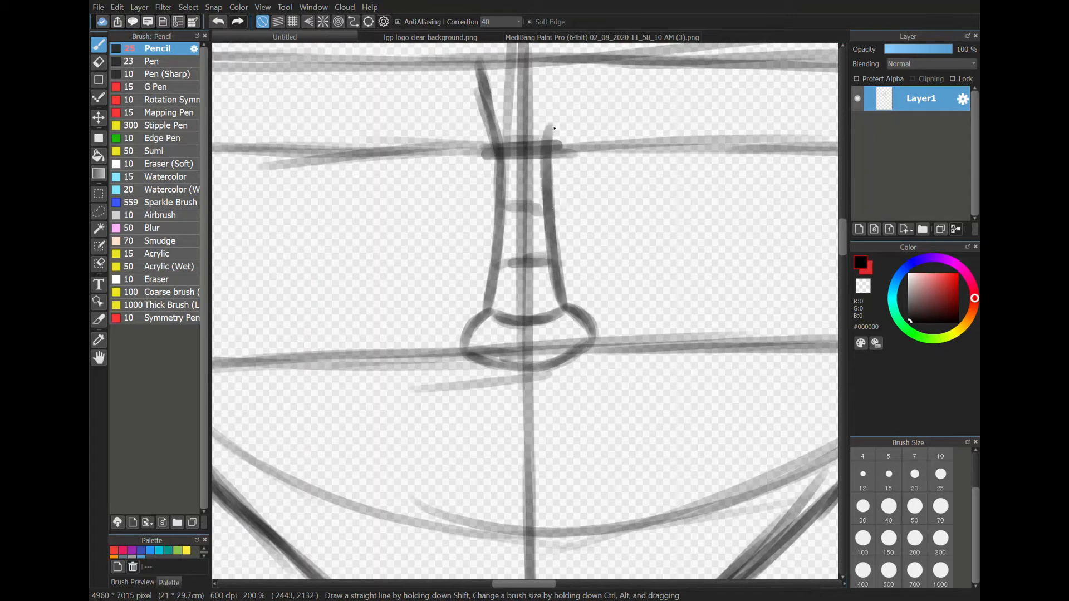
pyautogui.moveTo(551, 178); pyautogui.dragTo(565, 81)
pyautogui.moveTo(550, 136); pyautogui.dragTo(577, 55)
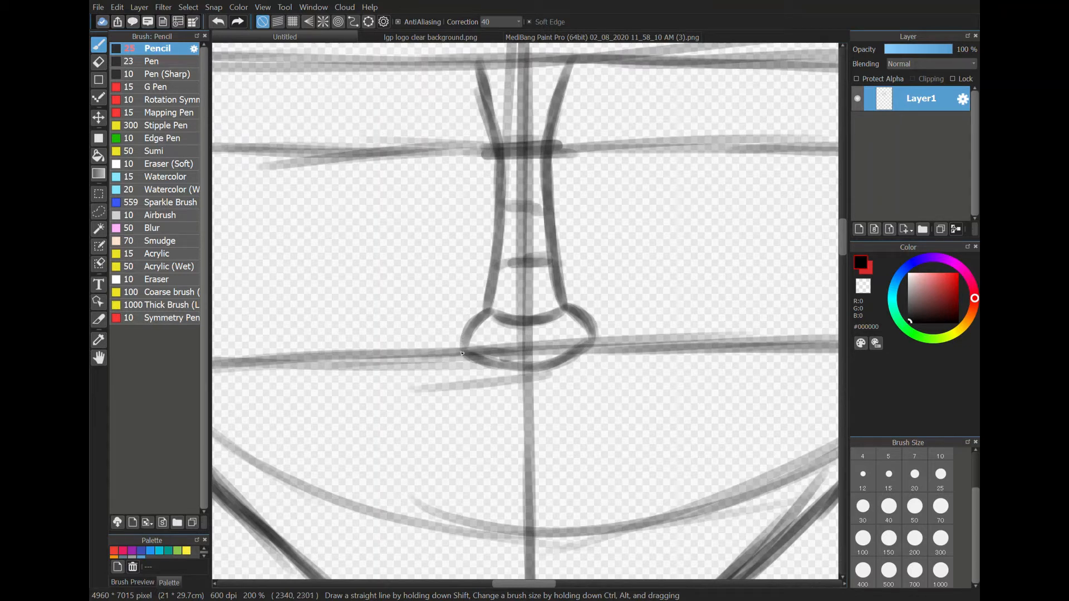
# - Draw a vertical guide from the left edge of the nose base up to the middle guide
pyautogui.moveTo(462, 353); pyautogui.dragTo(458, 199)
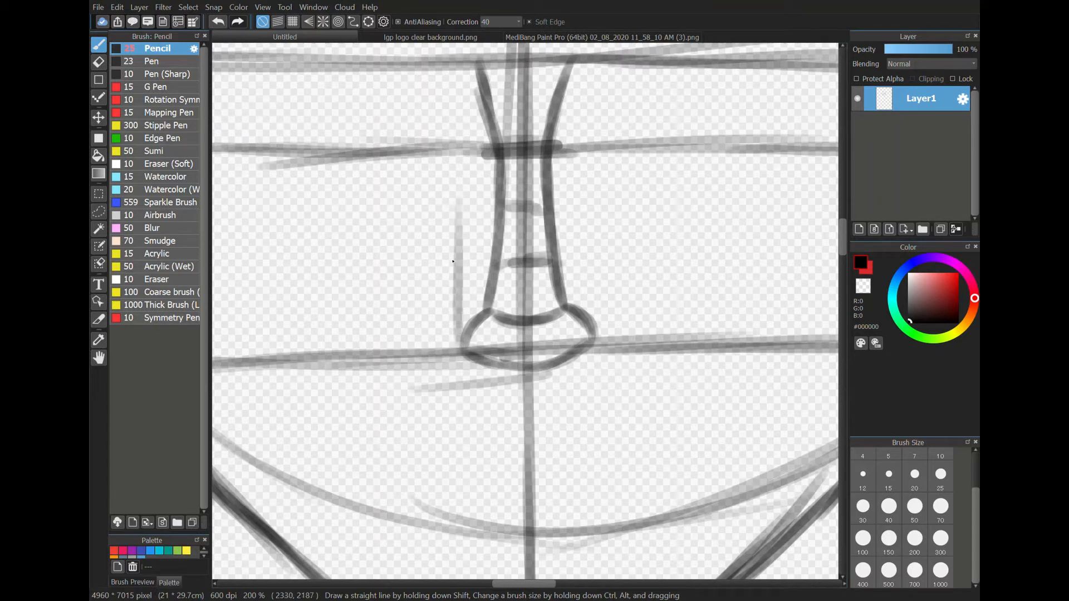
pyautogui.moveTo(456, 295); pyautogui.dragTo(452, 152)
pyautogui.moveTo(457, 303); pyautogui.dragTo(454, 131)
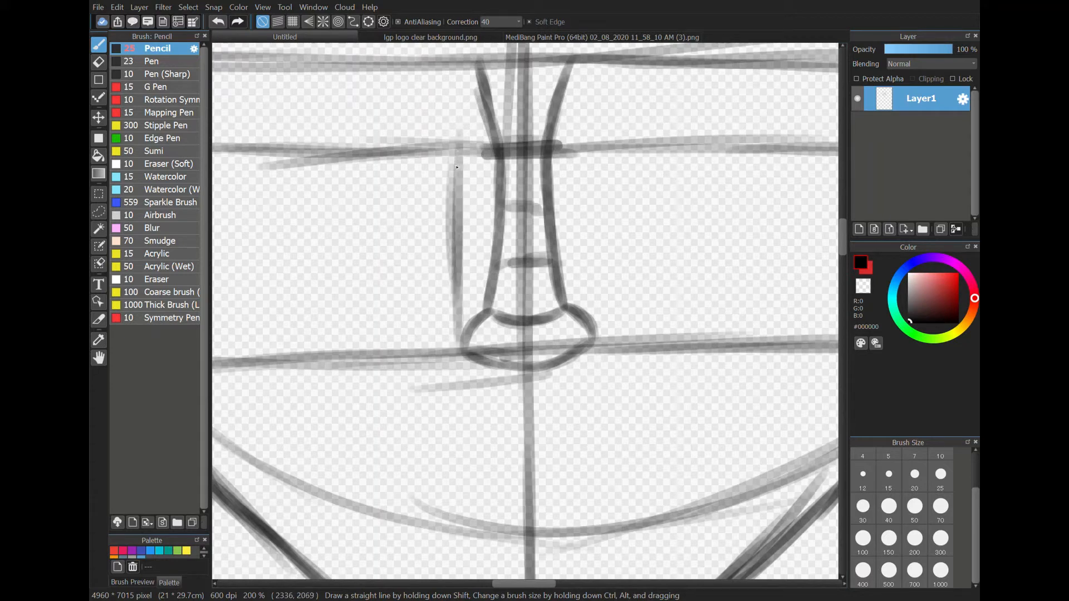
pyautogui.moveTo(451, 247); pyautogui.dragTo(457, 95)
pyautogui.moveTo(450, 214); pyautogui.dragTo(453, 103)
pyautogui.moveTo(450, 149)
pyautogui.mouseDown()
pyautogui.moveTo(456, 72)
pyautogui.moveTo(454, 89)
pyautogui.mouseUp()
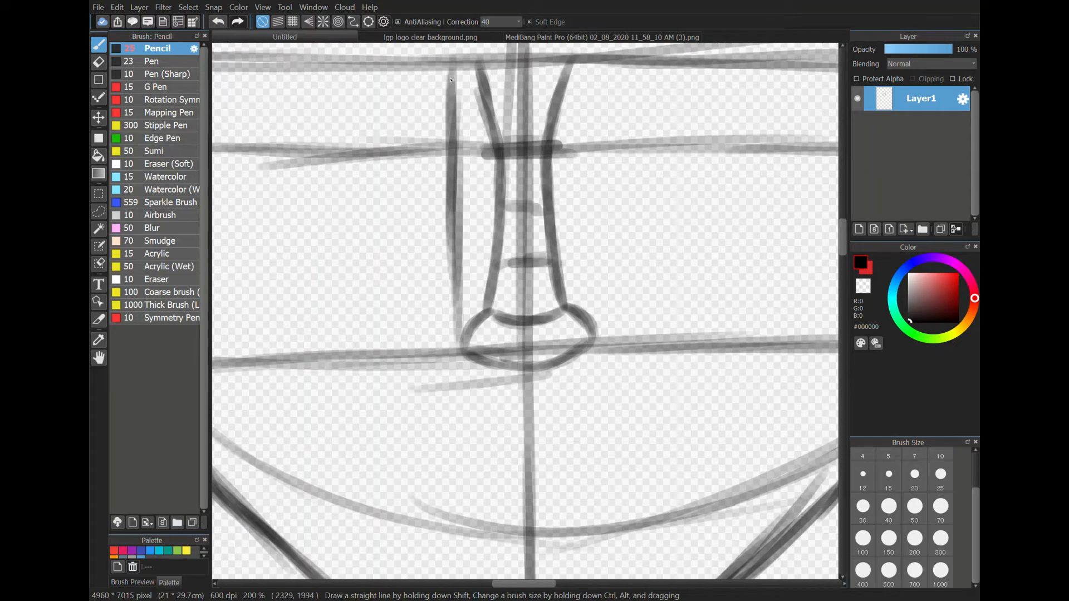
pyautogui.moveTo(451, 79); pyautogui.dragTo(452, 117)
# - Draw a matching vertical guide from the right edge of the nose base up to the middle guide
pyautogui.moveTo(594, 345); pyautogui.dragTo(592, 268)
pyautogui.moveTo(592, 328); pyautogui.dragTo(590, 235)
pyautogui.moveTo(592, 300); pyautogui.dragTo(593, 156)
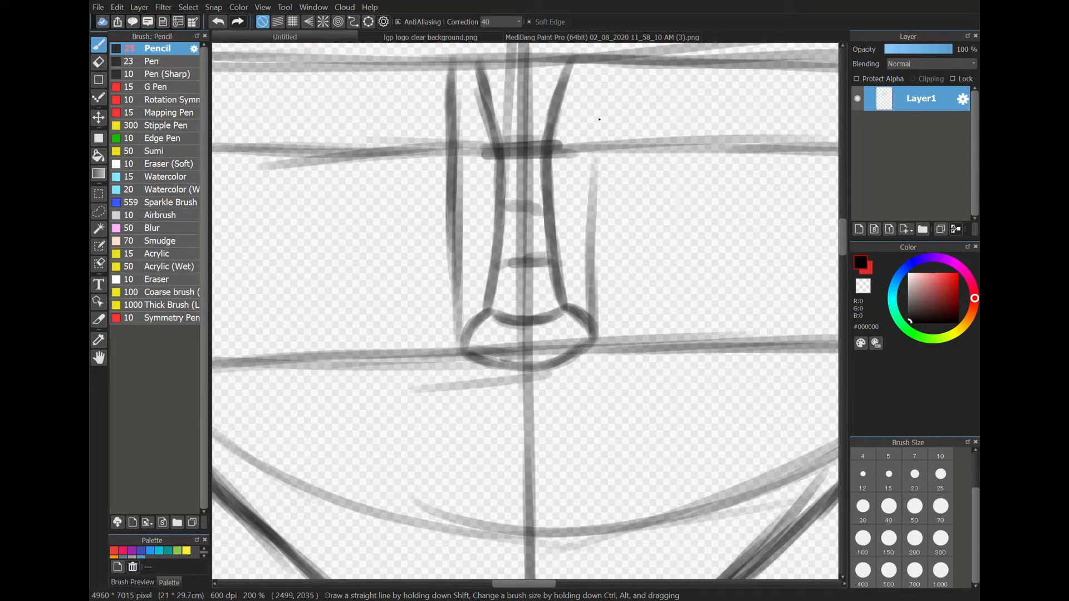
pyautogui.moveTo(589, 285); pyautogui.dragTo(586, 128)
pyautogui.moveTo(589, 209); pyautogui.dragTo(585, 89)
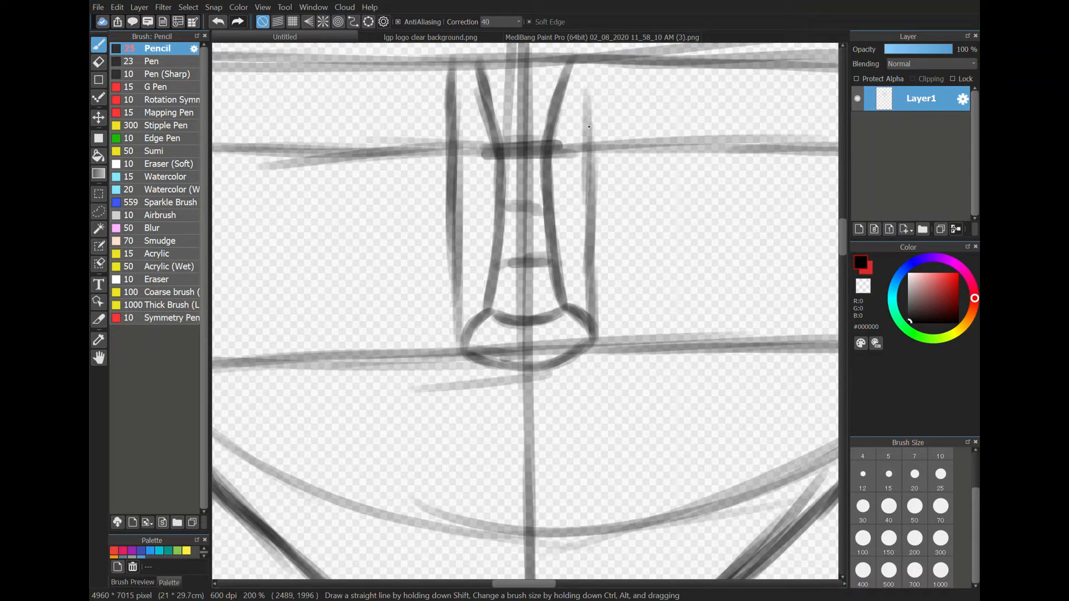
pyautogui.moveTo(588, 158); pyautogui.dragTo(589, 67)
pyautogui.moveTo(590, 133); pyautogui.dragTo(592, 65)
pyautogui.moveTo(591, 115); pyautogui.dragTo(589, 57)
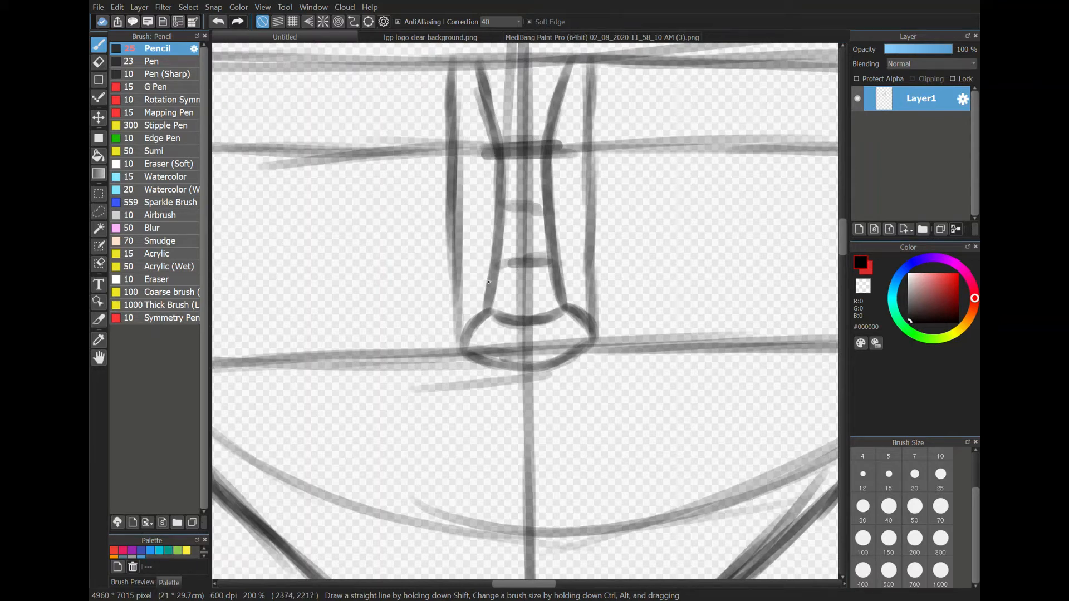
# - Mark two short ticks on the centre line between the nose base and the chin mark
pyautogui.scroll(-2, 488, 283)
pyautogui.scroll(-3, 473, 285)
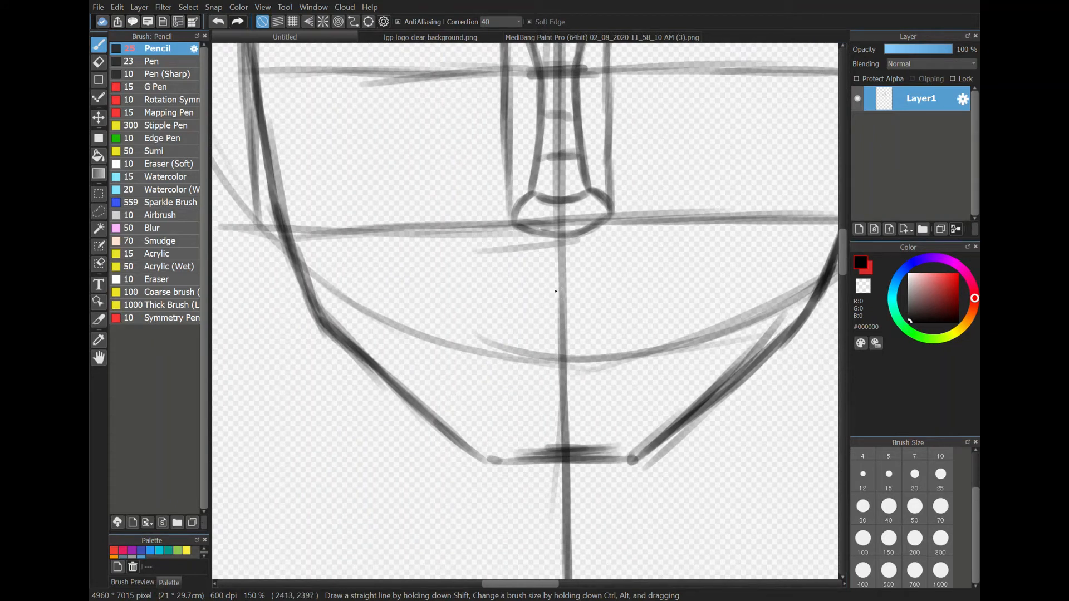
pyautogui.moveTo(556, 291); pyautogui.dragTo(576, 293)
pyautogui.moveTo(564, 380)
pyautogui.mouseDown()
pyautogui.moveTo(554, 378)
pyautogui.moveTo(579, 374)
pyautogui.mouseUp()
# - Sketch the left half of the mouth-area circle from the lowest nose-bridge tick down to the lower tick above the chin
pyautogui.moveTo(558, 159)
pyautogui.mouseDown()
pyautogui.moveTo(558, 156)
pyautogui.moveTo(498, 177)
pyautogui.moveTo(514, 162)
pyautogui.moveTo(484, 189)
pyautogui.mouseUp()
pyautogui.moveTo(535, 159)
pyautogui.mouseDown()
pyautogui.moveTo(500, 169)
pyautogui.moveTo(462, 207)
pyautogui.mouseUp()
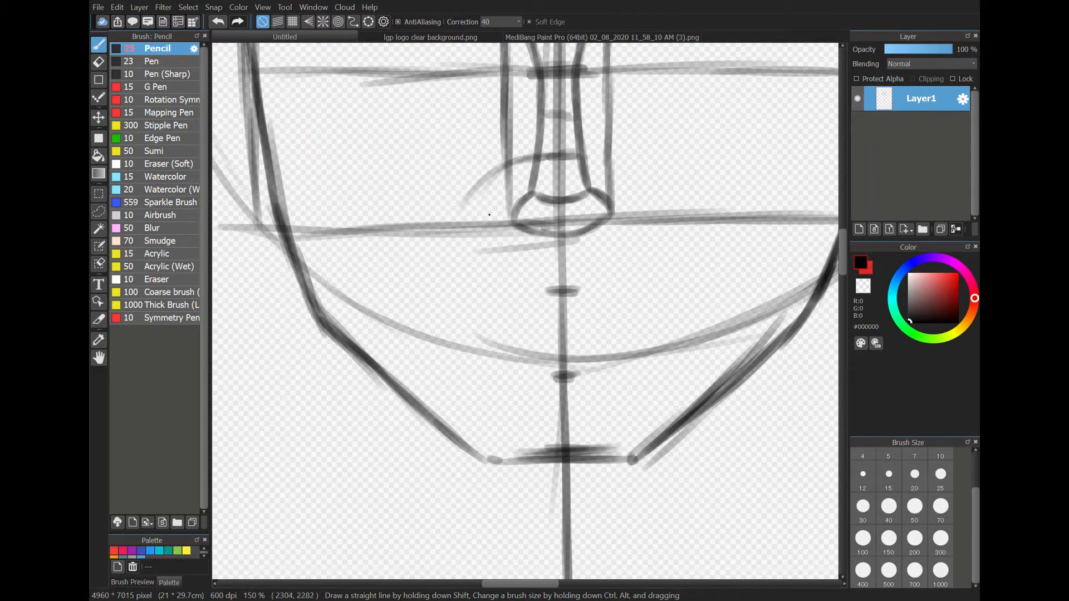
pyautogui.moveTo(503, 172)
pyautogui.mouseDown()
pyautogui.moveTo(479, 181)
pyautogui.moveTo(458, 225)
pyautogui.mouseUp()
pyautogui.moveTo(496, 183)
pyautogui.mouseDown()
pyautogui.moveTo(467, 201)
pyautogui.moveTo(460, 266)
pyautogui.mouseUp()
pyautogui.moveTo(482, 181); pyautogui.dragTo(453, 284)
pyautogui.moveTo(454, 240)
pyautogui.mouseDown()
pyautogui.moveTo(448, 259)
pyautogui.moveTo(473, 343)
pyautogui.moveTo(560, 378)
pyautogui.moveTo(613, 367)
pyautogui.mouseUp()
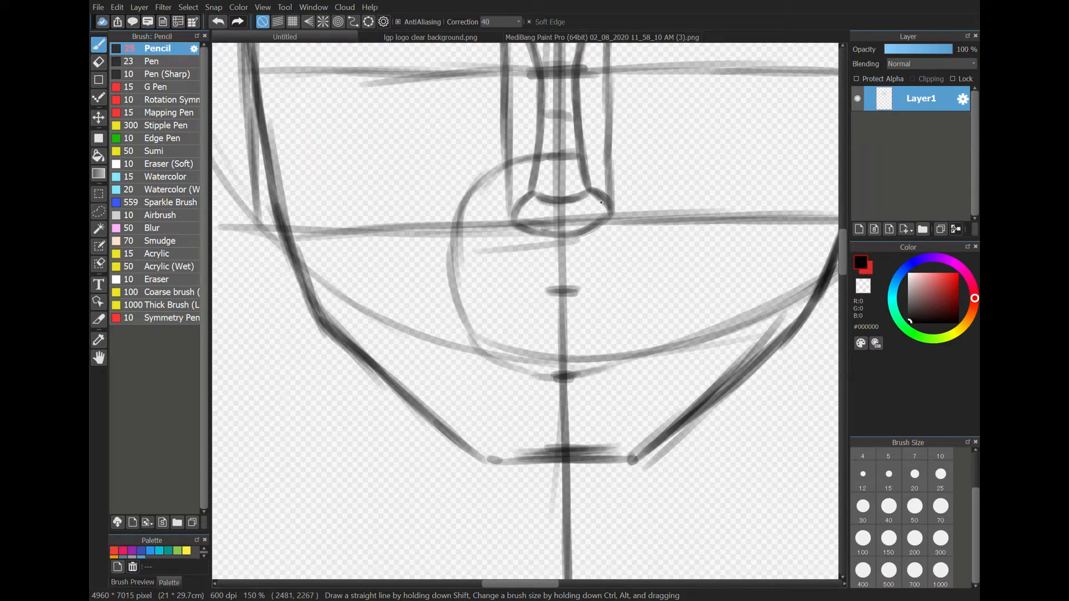
# - Sketch the right half of the mouth-area circle and widen its left side with a second outer curve
pyautogui.moveTo(561, 155); pyautogui.dragTo(627, 161)
pyautogui.moveTo(586, 151)
pyautogui.mouseDown()
pyautogui.moveTo(640, 171)
pyautogui.moveTo(646, 188)
pyautogui.moveTo(630, 167)
pyautogui.moveTo(664, 234)
pyautogui.mouseUp()
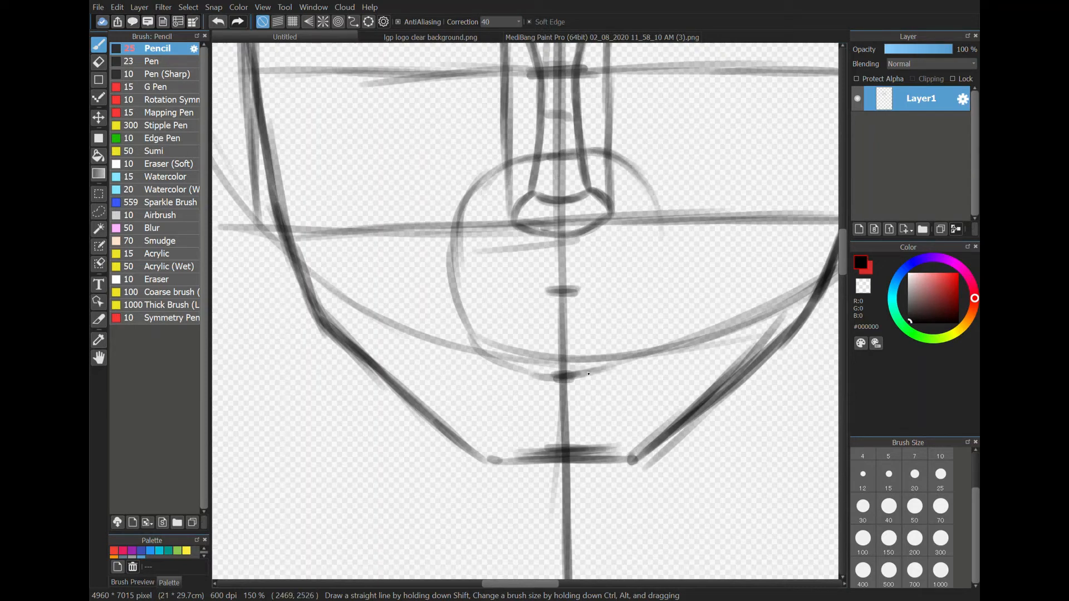
pyautogui.moveTo(577, 378)
pyautogui.mouseDown()
pyautogui.moveTo(652, 330)
pyautogui.moveTo(668, 277)
pyautogui.mouseUp()
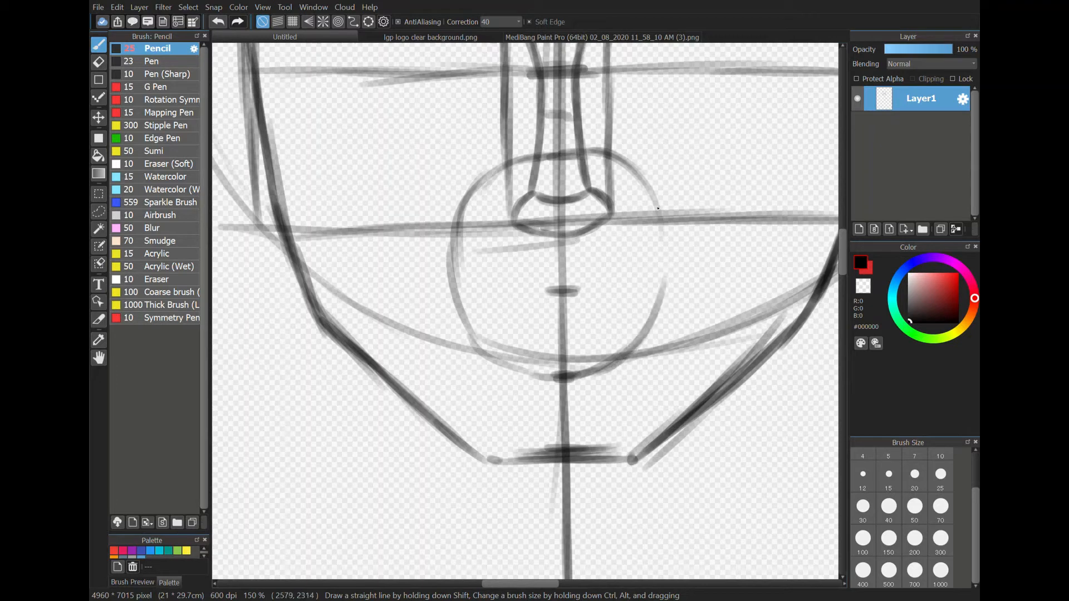
pyautogui.moveTo(643, 178); pyautogui.dragTo(684, 251)
pyautogui.moveTo(659, 210)
pyautogui.mouseDown()
pyautogui.moveTo(678, 238)
pyautogui.moveTo(678, 295)
pyautogui.mouseUp()
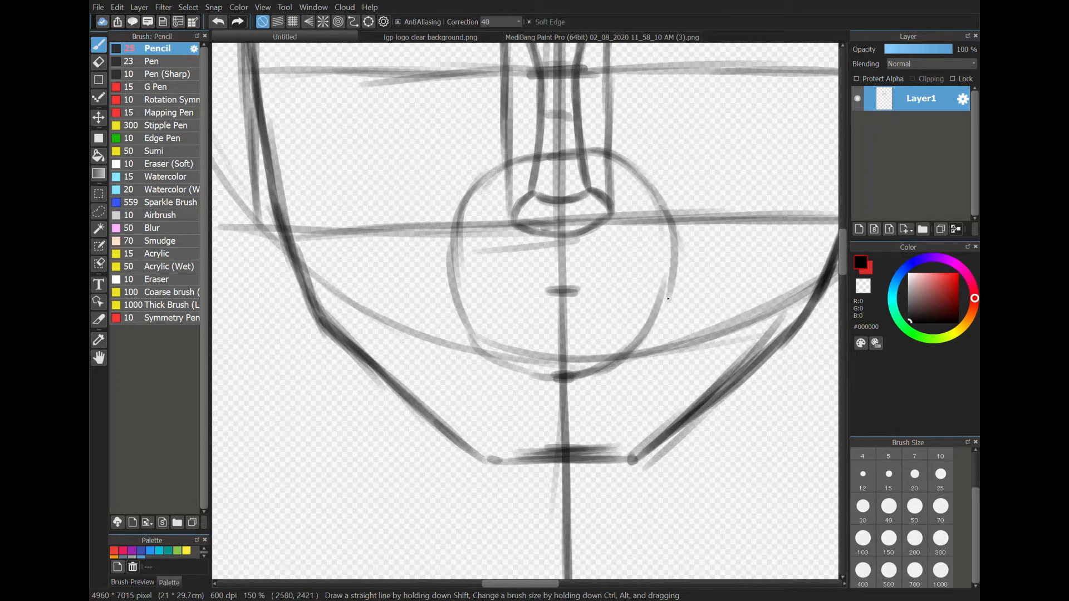
pyautogui.moveTo(673, 236)
pyautogui.mouseDown()
pyautogui.moveTo(666, 310)
pyautogui.moveTo(647, 337)
pyautogui.mouseUp()
pyautogui.moveTo(668, 283); pyautogui.dragTo(615, 364)
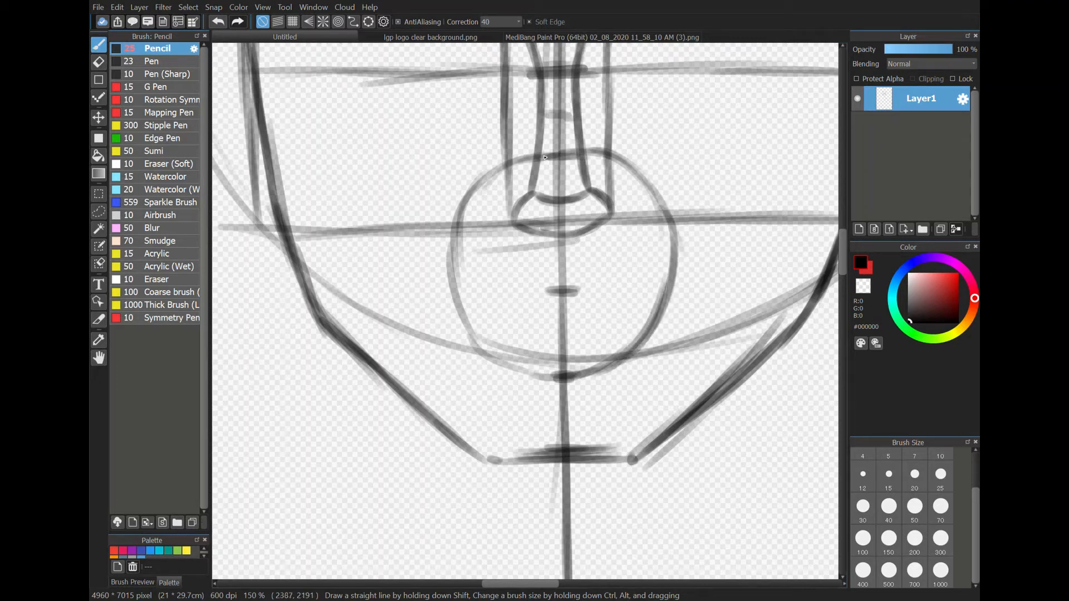
pyautogui.moveTo(544, 158)
pyautogui.mouseDown()
pyautogui.moveTo(504, 162)
pyautogui.moveTo(464, 187)
pyautogui.moveTo(439, 281)
pyautogui.mouseUp()
pyautogui.moveTo(438, 240)
pyautogui.mouseDown()
pyautogui.moveTo(478, 354)
pyautogui.moveTo(528, 388)
pyautogui.moveTo(552, 377)
pyautogui.moveTo(513, 366)
pyautogui.moveTo(504, 346)
pyautogui.mouseUp()
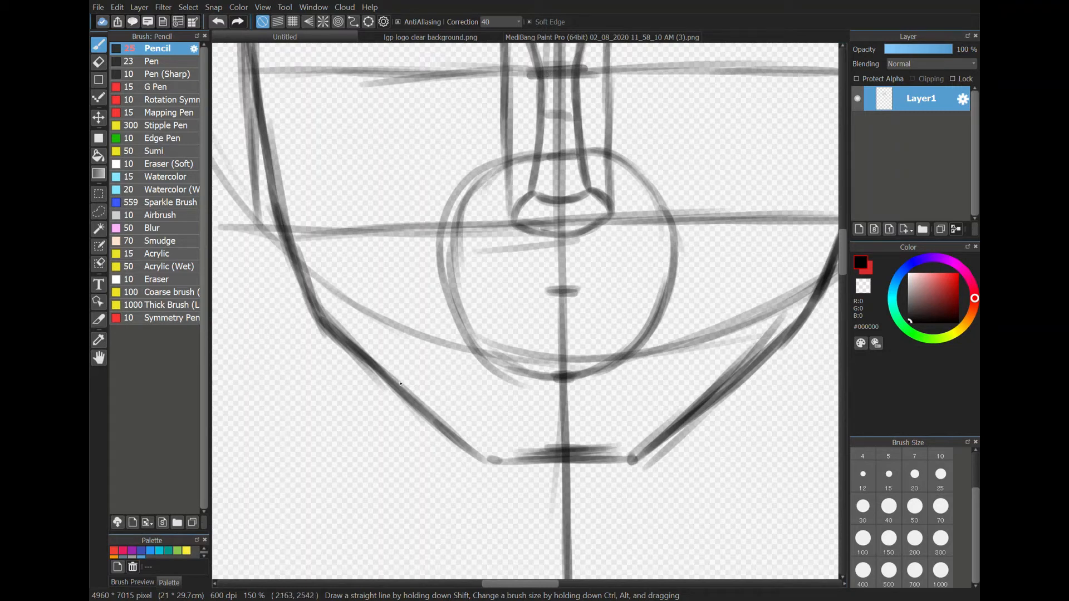
# - Sketch a large cheek arc from the left jawline up and around to the eye line at the centre
pyautogui.moveTo(401, 383)
pyautogui.mouseDown()
pyautogui.moveTo(350, 313)
pyautogui.moveTo(385, 367)
pyautogui.moveTo(370, 355)
pyautogui.moveTo(361, 283)
pyautogui.mouseUp()
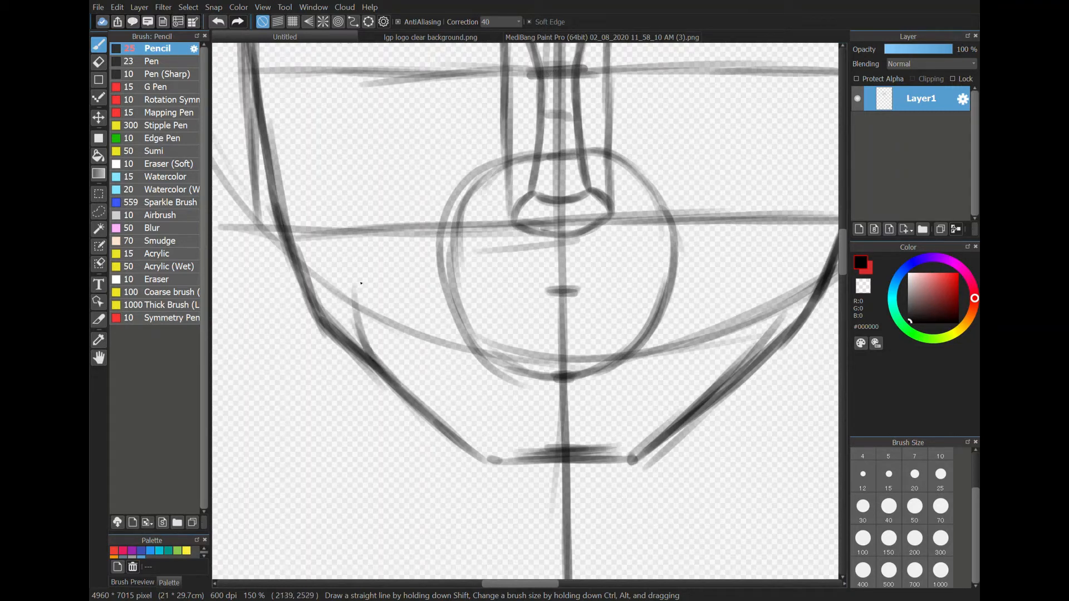
pyautogui.moveTo(384, 373)
pyautogui.mouseDown()
pyautogui.moveTo(361, 337)
pyautogui.moveTo(350, 271)
pyautogui.mouseUp()
pyautogui.moveTo(362, 345); pyautogui.dragTo(341, 267)
pyautogui.moveTo(351, 326); pyautogui.dragTo(365, 221)
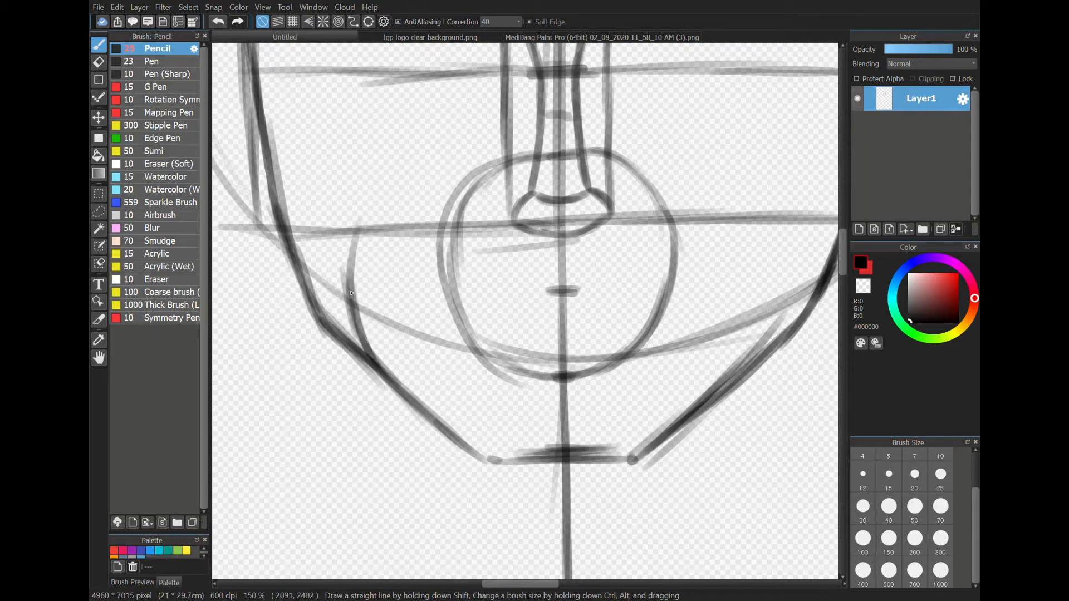
pyautogui.moveTo(351, 293)
pyautogui.mouseDown()
pyautogui.moveTo(348, 248)
pyautogui.moveTo(369, 195)
pyautogui.mouseUp()
pyautogui.moveTo(341, 255)
pyautogui.mouseDown()
pyautogui.moveTo(396, 162)
pyautogui.moveTo(405, 166)
pyautogui.moveTo(345, 248)
pyautogui.moveTo(406, 139)
pyautogui.mouseUp()
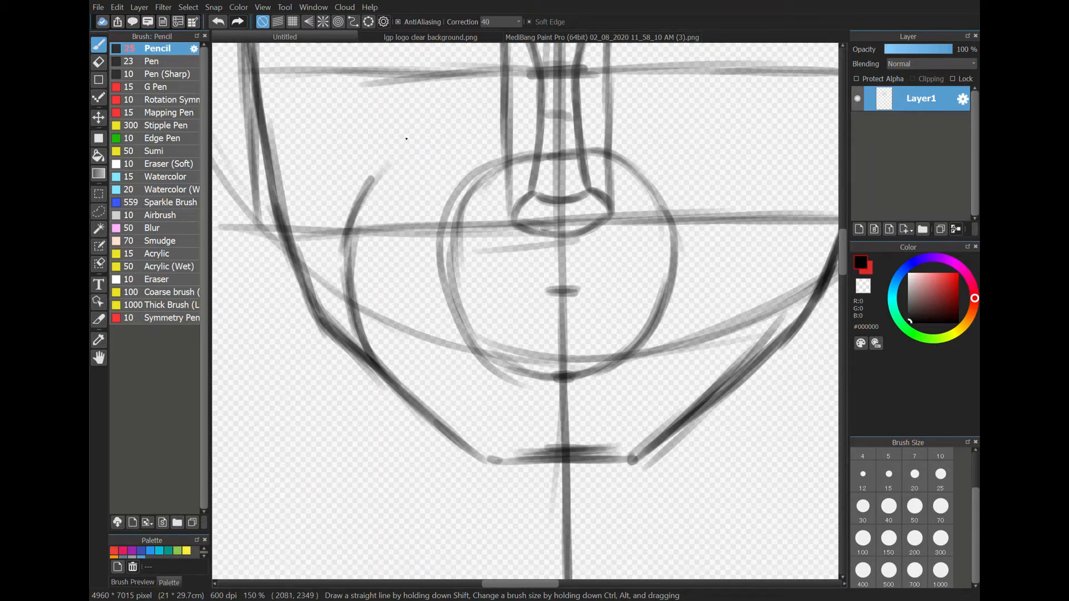
pyautogui.moveTo(370, 179); pyautogui.dragTo(427, 116)
pyautogui.moveTo(354, 195)
pyautogui.mouseDown()
pyautogui.moveTo(395, 137)
pyautogui.moveTo(460, 94)
pyautogui.moveTo(385, 153)
pyautogui.mouseUp()
pyautogui.moveTo(380, 159); pyautogui.dragTo(503, 76)
pyautogui.moveTo(455, 103); pyautogui.dragTo(488, 84)
pyautogui.moveTo(484, 89); pyautogui.dragTo(575, 67)
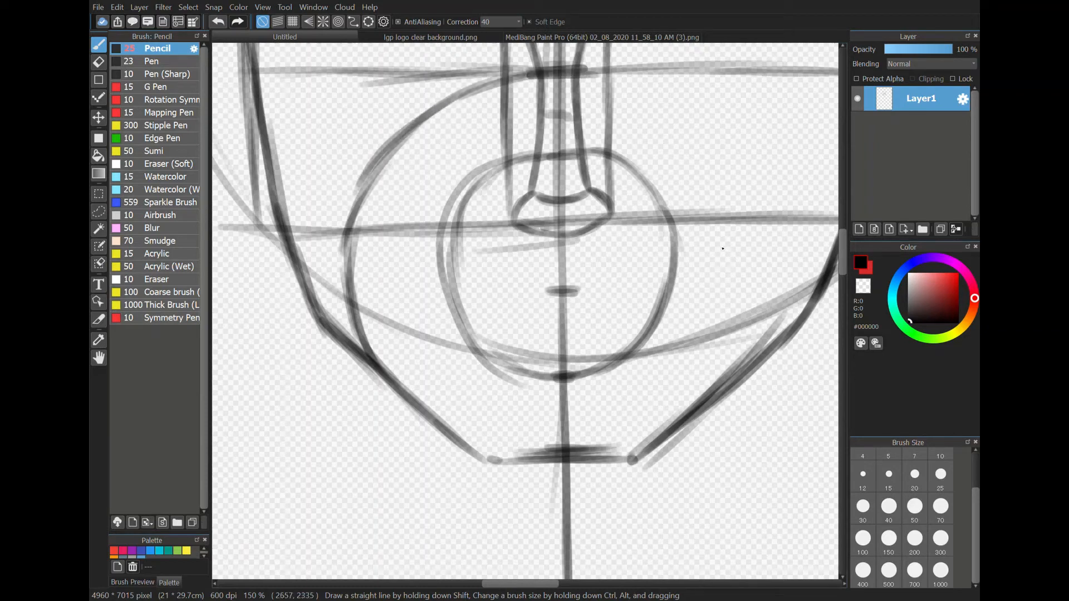
# - Sketch the matching large cheek arc from the eye line at the centre around to the right jawline
pyautogui.moveTo(703, 413)
pyautogui.mouseDown()
pyautogui.moveTo(735, 384)
pyautogui.moveTo(761, 325)
pyautogui.moveTo(743, 370)
pyautogui.moveTo(759, 243)
pyautogui.mouseUp()
pyautogui.moveTo(747, 365); pyautogui.dragTo(773, 273)
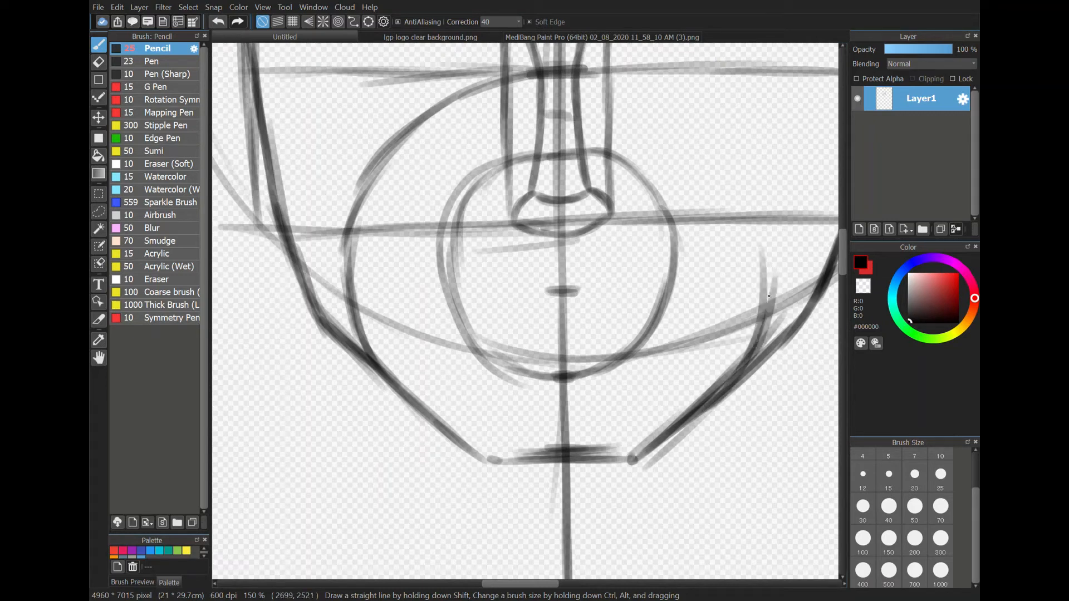
pyautogui.moveTo(758, 343); pyautogui.dragTo(766, 221)
pyautogui.moveTo(571, 70); pyautogui.dragTo(683, 98)
pyautogui.moveTo(636, 72)
pyautogui.mouseDown()
pyautogui.moveTo(700, 112)
pyautogui.moveTo(757, 199)
pyautogui.mouseUp()
pyautogui.moveTo(692, 100)
pyautogui.mouseDown()
pyautogui.moveTo(726, 130)
pyautogui.moveTo(763, 240)
pyautogui.mouseUp()
pyautogui.moveTo(734, 142)
pyautogui.mouseDown()
pyautogui.moveTo(764, 187)
pyautogui.moveTo(776, 288)
pyautogui.mouseUp()
pyautogui.moveTo(760, 179)
pyautogui.mouseDown()
pyautogui.moveTo(776, 253)
pyautogui.moveTo(772, 309)
pyautogui.mouseUp()
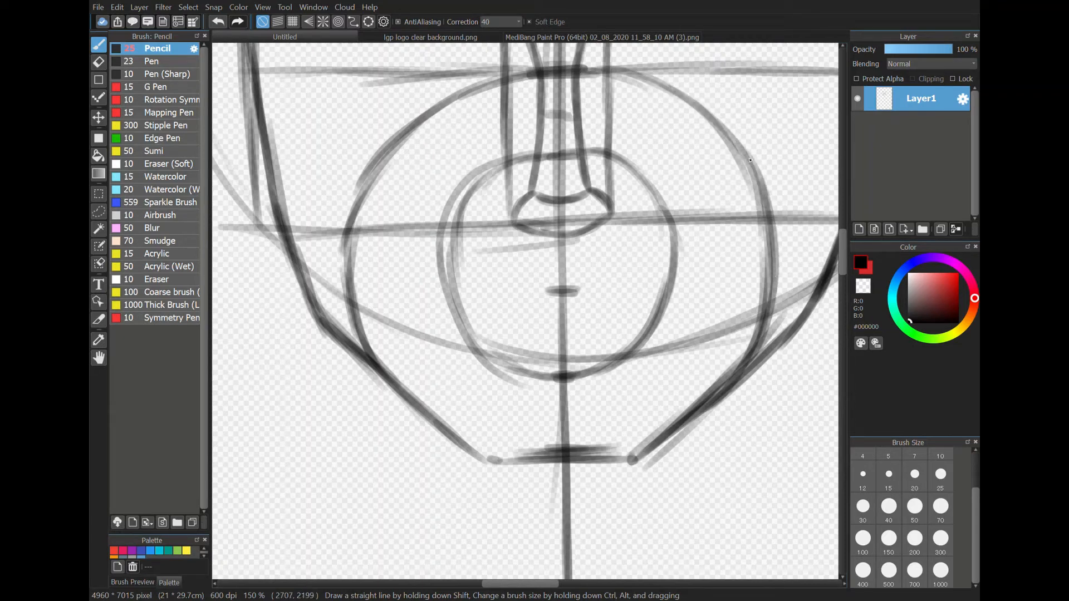
pyautogui.moveTo(750, 160)
pyautogui.mouseDown()
pyautogui.moveTo(772, 190)
pyautogui.moveTo(777, 310)
pyautogui.mouseUp()
pyautogui.moveTo(776, 239); pyautogui.dragTo(751, 363)
pyautogui.moveTo(778, 280)
pyautogui.mouseDown()
pyautogui.moveTo(764, 341)
pyautogui.moveTo(740, 376)
pyautogui.mouseUp()
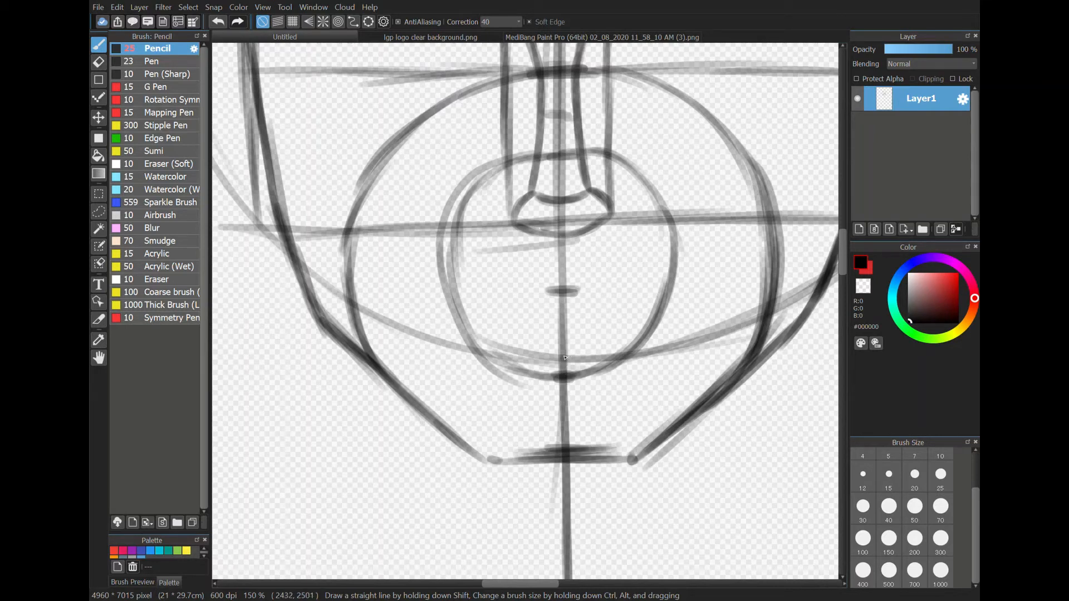
# - Sketch a rounded chin ball overlapping the bottom of the mouth-area circle and curving just below the chin mark
pyautogui.moveTo(564, 348)
pyautogui.mouseDown()
pyautogui.moveTo(504, 362)
pyautogui.moveTo(484, 384)
pyautogui.moveTo(490, 430)
pyautogui.mouseUp()
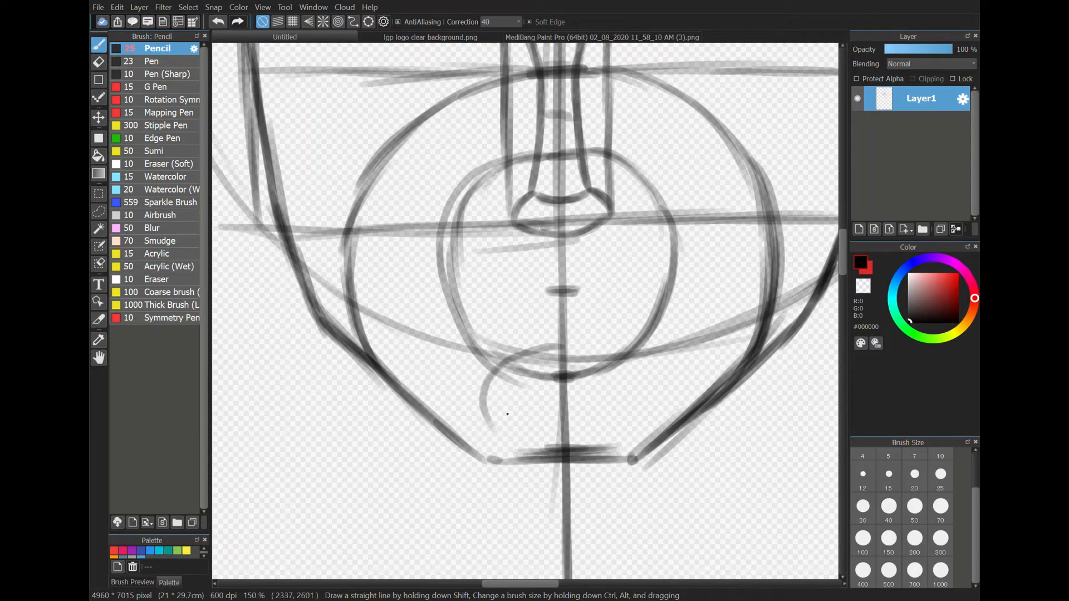
pyautogui.moveTo(485, 393)
pyautogui.mouseDown()
pyautogui.moveTo(480, 440)
pyautogui.moveTo(515, 470)
pyautogui.moveTo(557, 481)
pyautogui.mouseUp()
pyautogui.moveTo(493, 463)
pyautogui.mouseDown()
pyautogui.moveTo(606, 471)
pyautogui.moveTo(543, 480)
pyautogui.moveTo(619, 474)
pyautogui.moveTo(640, 443)
pyautogui.mouseUp()
pyautogui.moveTo(518, 364)
pyautogui.mouseDown()
pyautogui.moveTo(602, 348)
pyautogui.moveTo(621, 390)
pyautogui.mouseUp()
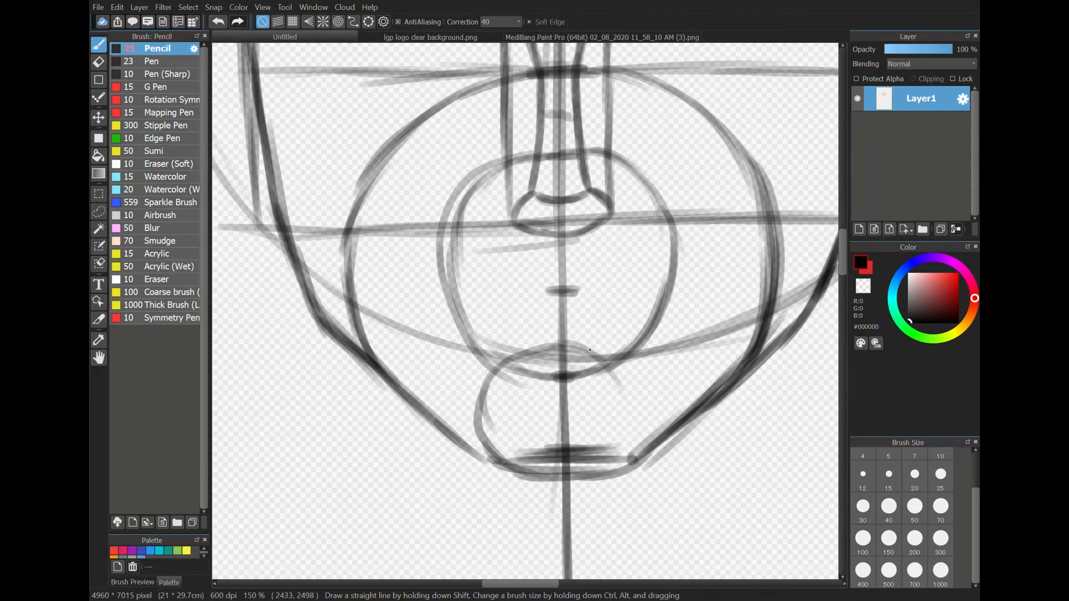
pyautogui.moveTo(590, 350)
pyautogui.mouseDown()
pyautogui.moveTo(632, 415)
pyautogui.moveTo(615, 362)
pyautogui.moveTo(641, 450)
pyautogui.mouseUp()
pyautogui.moveTo(628, 389)
pyautogui.mouseDown()
pyautogui.moveTo(629, 462)
pyautogui.moveTo(602, 487)
pyautogui.mouseUp()
pyautogui.moveTo(637, 426); pyautogui.dragTo(583, 459)
pyautogui.moveTo(487, 452); pyautogui.dragTo(595, 458)
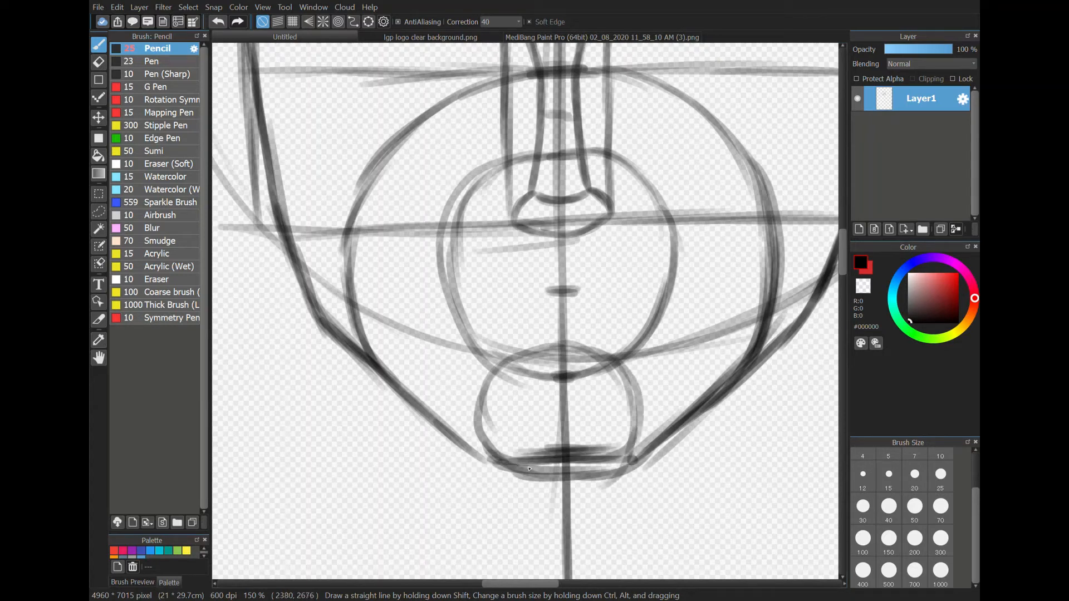
pyautogui.moveTo(529, 469)
pyautogui.mouseDown()
pyautogui.moveTo(618, 461)
pyautogui.moveTo(643, 440)
pyautogui.moveTo(645, 398)
pyautogui.mouseUp()
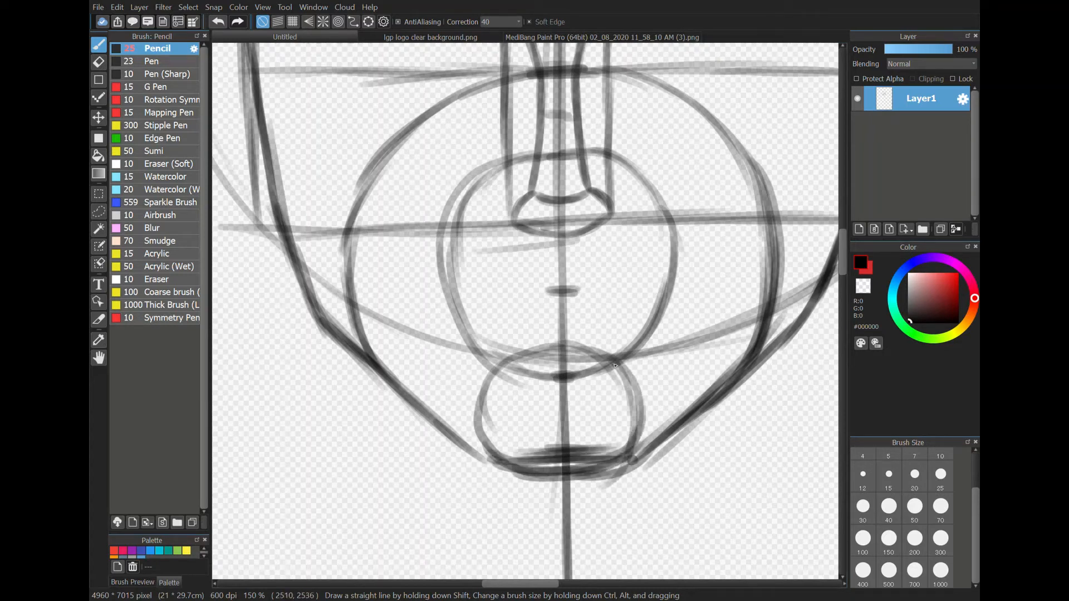
pyautogui.moveTo(592, 354)
pyautogui.mouseDown()
pyautogui.moveTo(615, 362)
pyautogui.moveTo(640, 442)
pyautogui.mouseUp()
pyautogui.moveTo(642, 390); pyautogui.dragTo(635, 443)
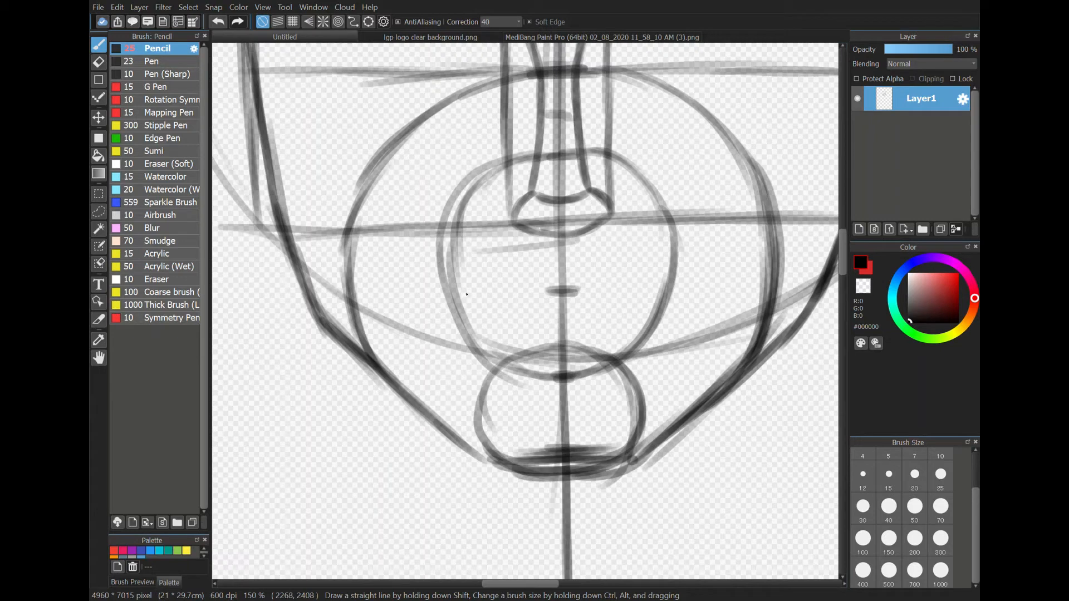
# - Mark both mouth corners level with the upper mouth tick and draw a line from each down to the chin ball's side
pyautogui.moveTo(466, 294); pyautogui.dragTo(468, 290)
pyautogui.click(645, 284)
pyautogui.moveTo(465, 299); pyautogui.dragTo(477, 434)
pyautogui.moveTo(468, 359); pyautogui.dragTo(480, 436)
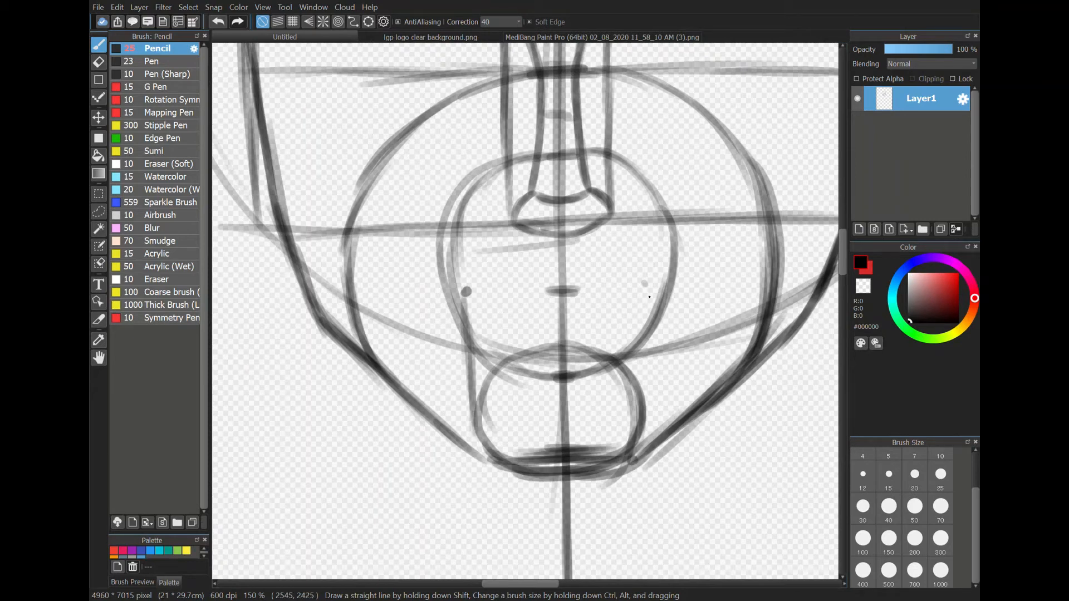
pyautogui.moveTo(645, 283); pyautogui.dragTo(643, 369)
pyautogui.moveTo(643, 307); pyautogui.dragTo(643, 404)
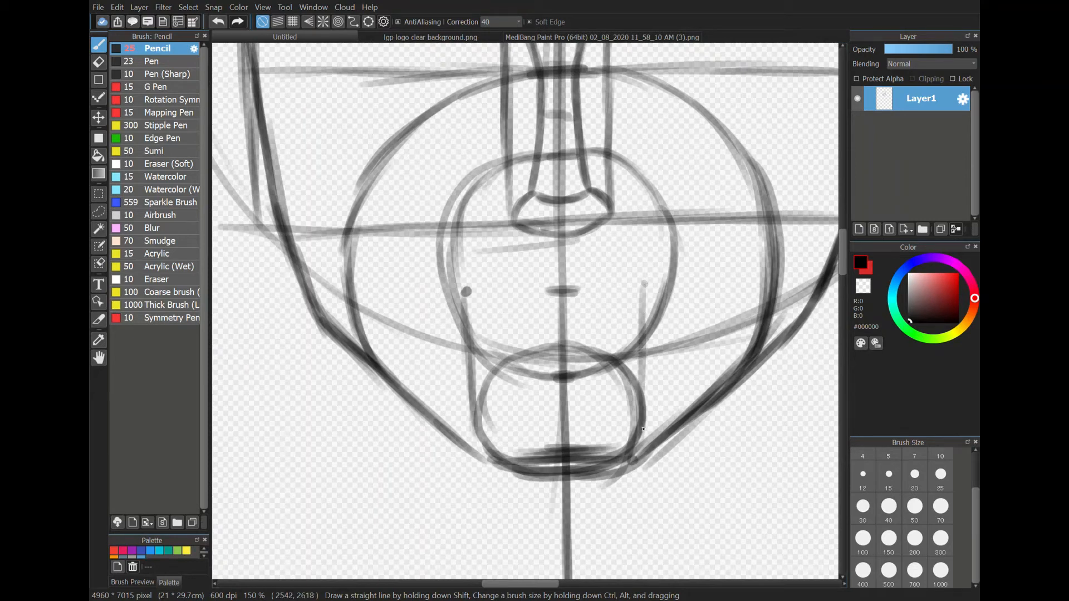
pyautogui.moveTo(644, 457)
pyautogui.mouseDown()
pyautogui.moveTo(646, 295)
pyautogui.moveTo(643, 403)
pyautogui.mouseUp()
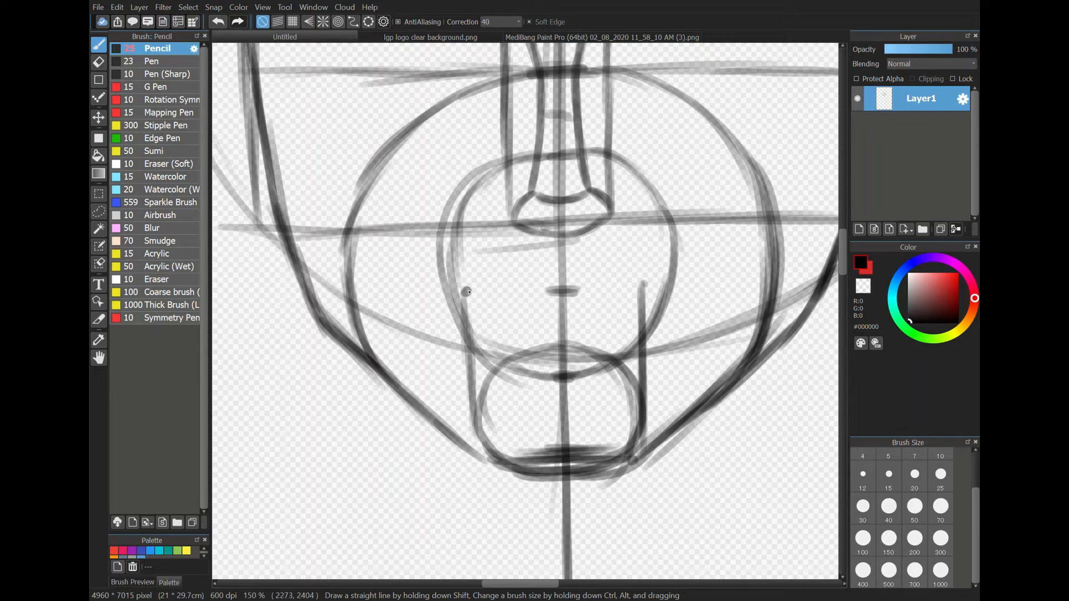
# - Draw the horizontal mouth line through the upper mouth tick, joining the two corner marks
pyautogui.moveTo(468, 291); pyautogui.dragTo(581, 290)
pyautogui.moveTo(511, 290); pyautogui.dragTo(633, 288)
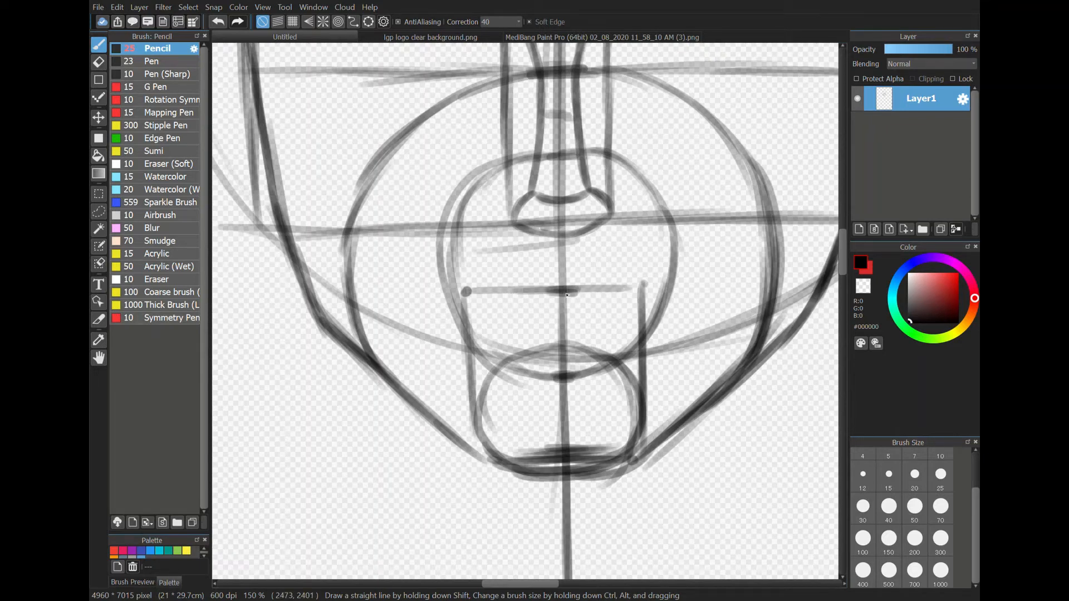
pyautogui.moveTo(477, 294); pyautogui.dragTo(640, 289)
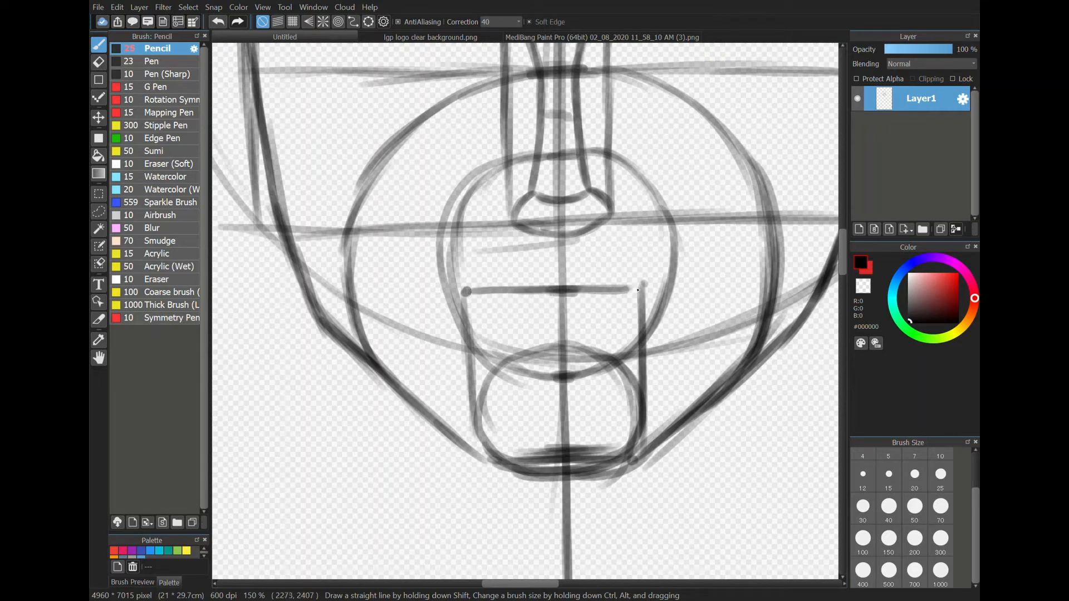
pyautogui.moveTo(556, 287)
pyautogui.mouseDown()
pyautogui.moveTo(651, 282)
pyautogui.moveTo(645, 448)
pyautogui.mouseUp()
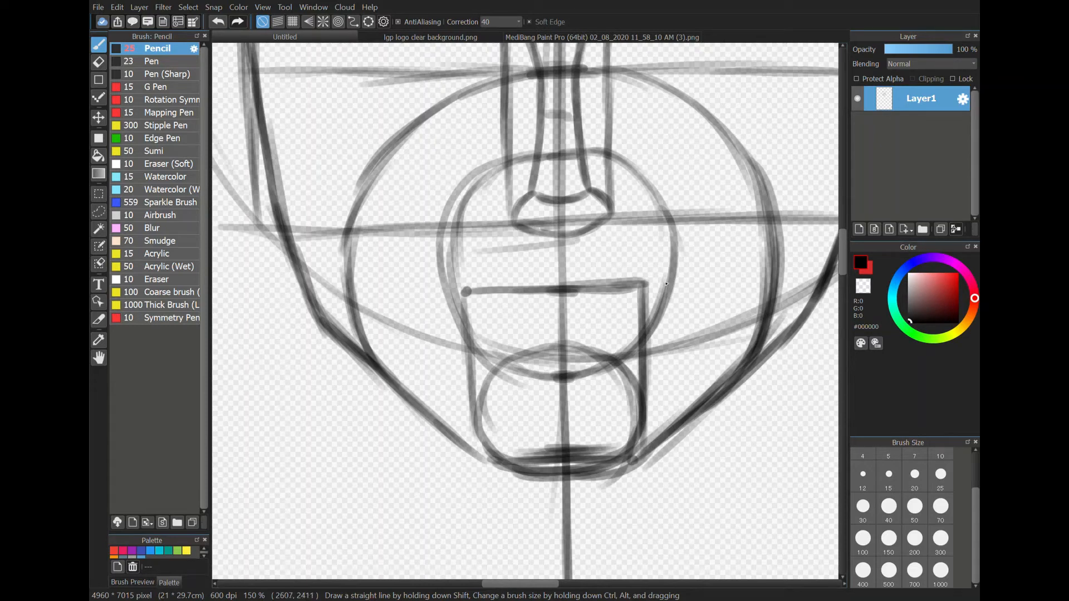
# - Darken the line running from the right mouth corner down to the chin ball's side
pyautogui.moveTo(629, 287)
pyautogui.mouseDown()
pyautogui.moveTo(655, 285)
pyautogui.moveTo(649, 371)
pyautogui.moveTo(648, 337)
pyautogui.mouseUp()
pyautogui.moveTo(648, 336)
pyautogui.mouseDown()
pyautogui.moveTo(645, 437)
pyautogui.moveTo(647, 306)
pyautogui.moveTo(645, 394)
pyautogui.moveTo(647, 359)
pyautogui.mouseUp()
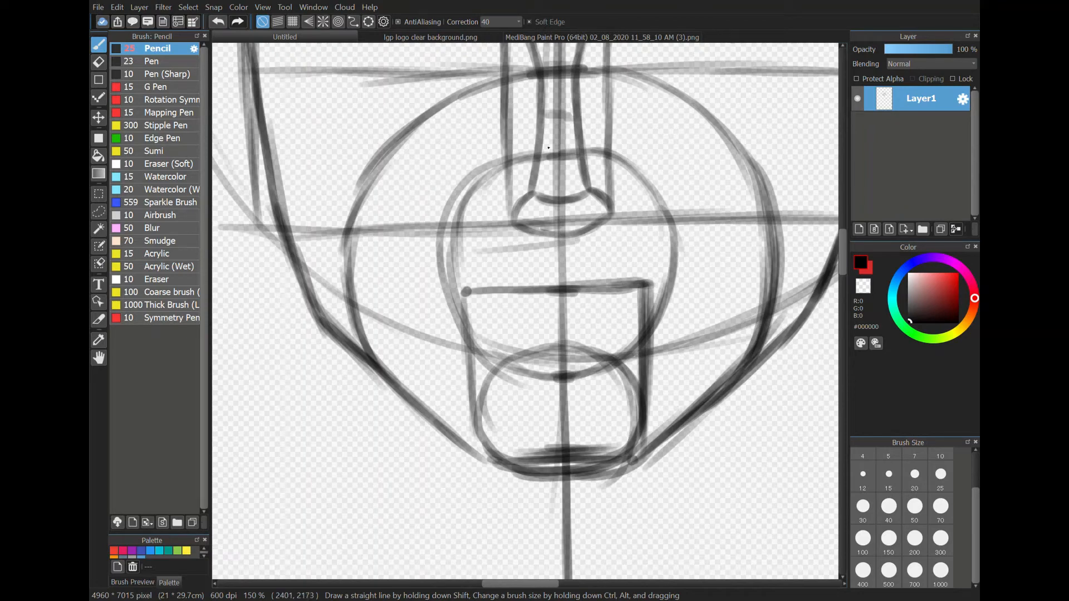
# - Sketch a curve from the right end of the brow line down into the outer edge of the large cheek circle
pyautogui.scroll(-2, 654, 357)
pyautogui.moveTo(755, 330)
pyautogui.mouseDown()
pyautogui.moveTo(710, 349)
pyautogui.moveTo(636, 346)
pyautogui.mouseUp()
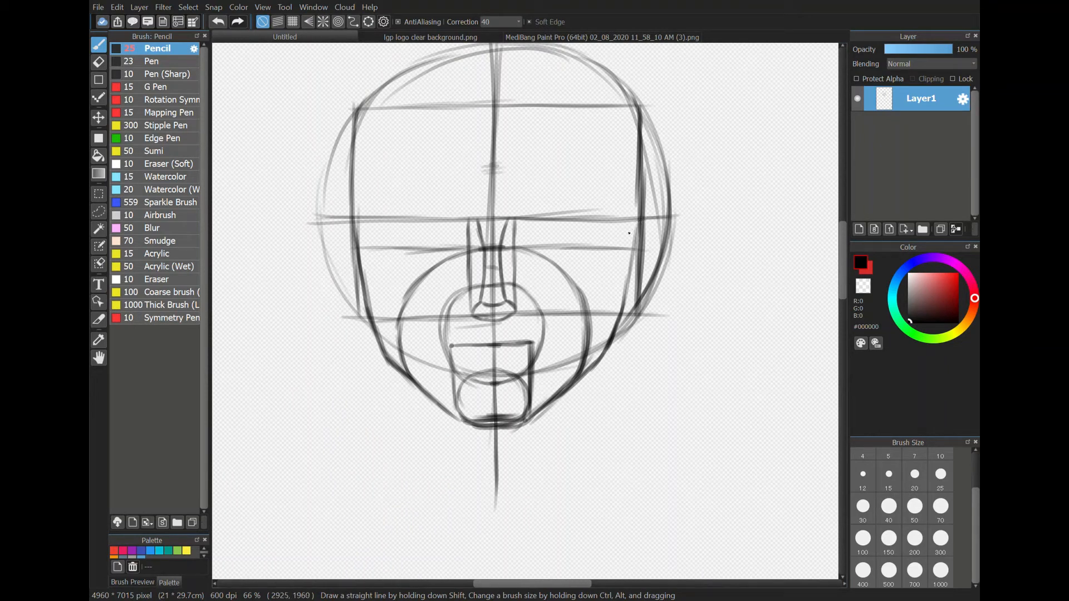
pyautogui.moveTo(636, 222); pyautogui.dragTo(603, 280)
pyautogui.moveTo(615, 244); pyautogui.dragTo(594, 303)
pyautogui.moveTo(622, 233); pyautogui.dragTo(590, 309)
pyautogui.moveTo(599, 272)
pyautogui.mouseDown()
pyautogui.moveTo(589, 330)
pyautogui.moveTo(596, 281)
pyautogui.moveTo(590, 305)
pyautogui.mouseUp()
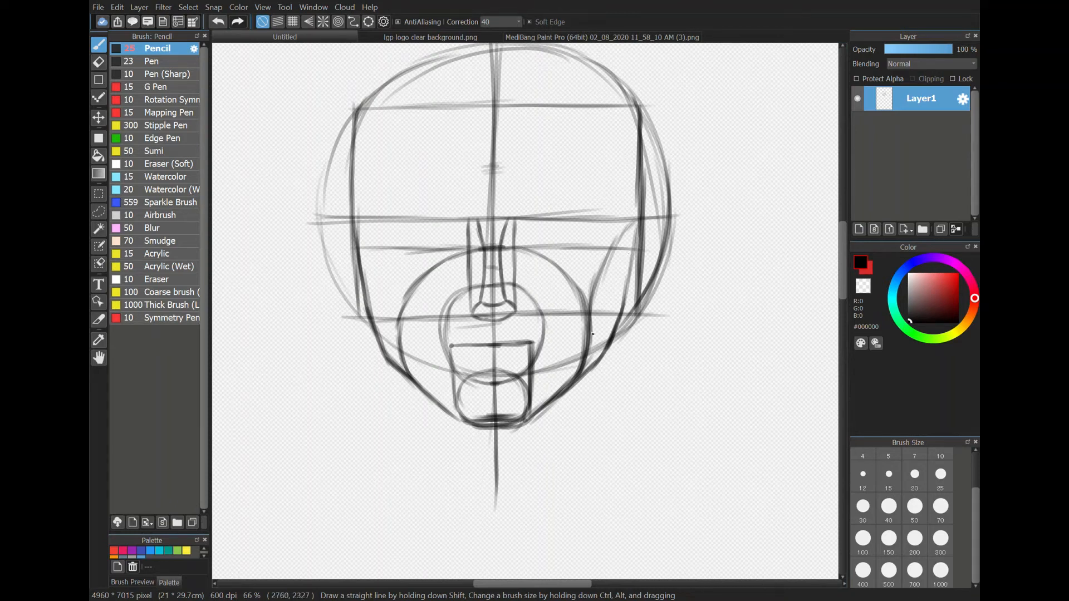
pyautogui.moveTo(589, 335)
pyautogui.mouseDown()
pyautogui.moveTo(601, 277)
pyautogui.moveTo(593, 295)
pyautogui.moveTo(624, 233)
pyautogui.mouseUp()
pyautogui.moveTo(599, 276); pyautogui.dragTo(638, 219)
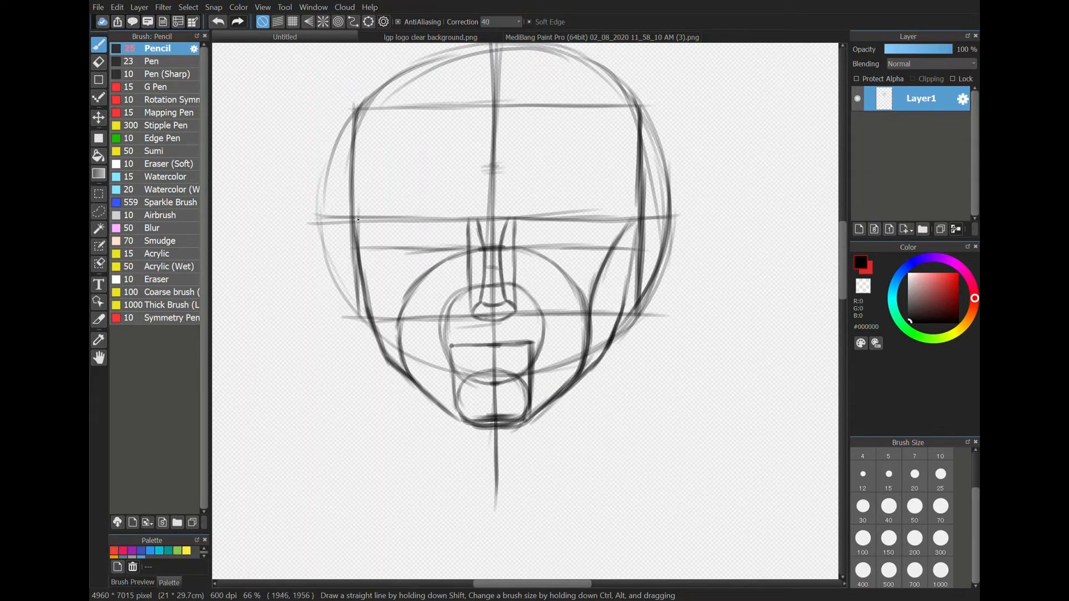
# - Sketch the mirrored curve from the left end of the brow line down to the cheek circle's left edge
pyautogui.moveTo(356, 220); pyautogui.dragTo(393, 290)
pyautogui.moveTo(370, 244); pyautogui.dragTo(394, 302)
pyautogui.moveTo(363, 223)
pyautogui.mouseDown()
pyautogui.moveTo(388, 264)
pyautogui.moveTo(390, 315)
pyautogui.mouseUp()
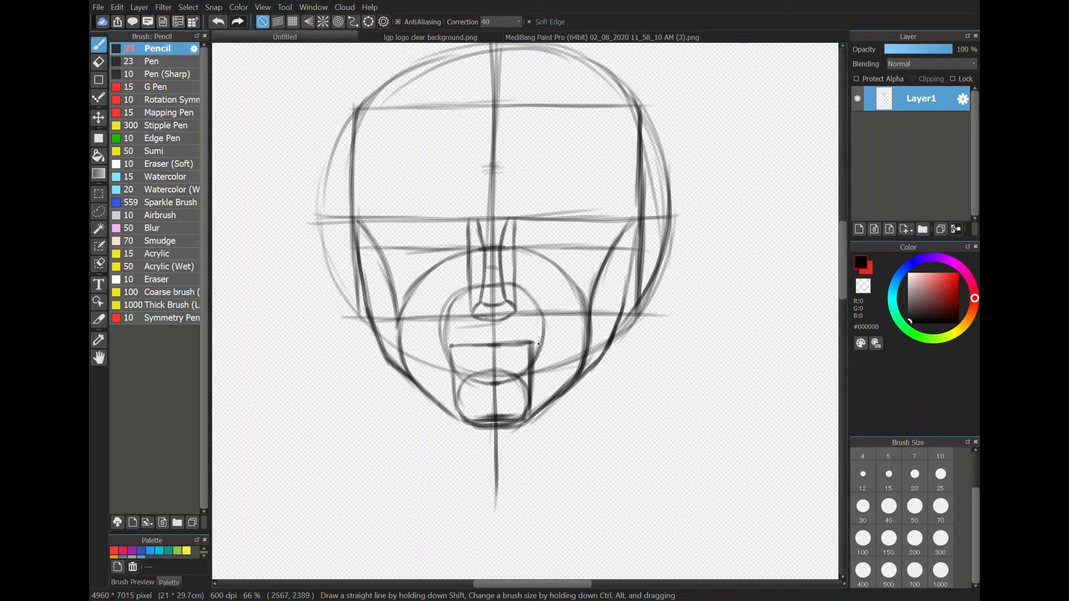
# - Draw a sweeping cheekbone curve on each side from the end of the brow line down to the mouth corner
pyautogui.moveTo(537, 343)
pyautogui.mouseDown()
pyautogui.moveTo(597, 312)
pyautogui.moveTo(576, 327)
pyautogui.moveTo(618, 286)
pyautogui.moveTo(638, 219)
pyautogui.moveTo(610, 293)
pyautogui.mouseUp()
pyautogui.moveTo(629, 256)
pyautogui.mouseDown()
pyautogui.moveTo(588, 320)
pyautogui.moveTo(527, 345)
pyautogui.mouseUp()
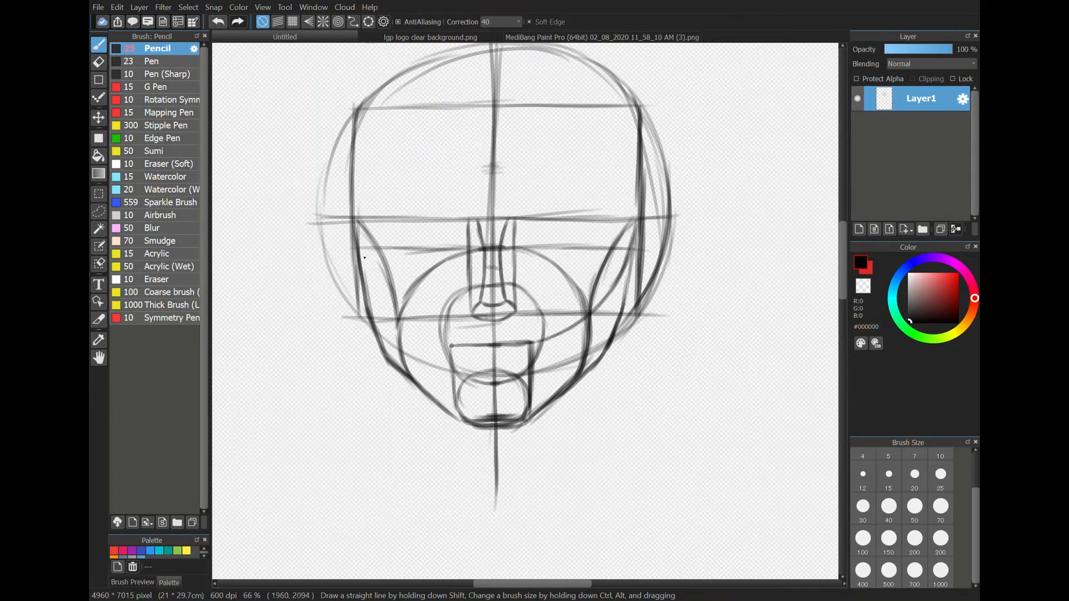
pyautogui.moveTo(358, 219)
pyautogui.mouseDown()
pyautogui.moveTo(370, 283)
pyautogui.moveTo(361, 251)
pyautogui.moveTo(379, 290)
pyautogui.mouseUp()
pyautogui.moveTo(454, 348)
pyautogui.mouseDown()
pyautogui.moveTo(403, 324)
pyautogui.moveTo(415, 334)
pyautogui.moveTo(359, 246)
pyautogui.moveTo(369, 277)
pyautogui.moveTo(356, 212)
pyautogui.mouseUp()
pyautogui.moveTo(369, 273)
pyautogui.mouseDown()
pyautogui.moveTo(420, 340)
pyautogui.moveTo(451, 342)
pyautogui.mouseUp()
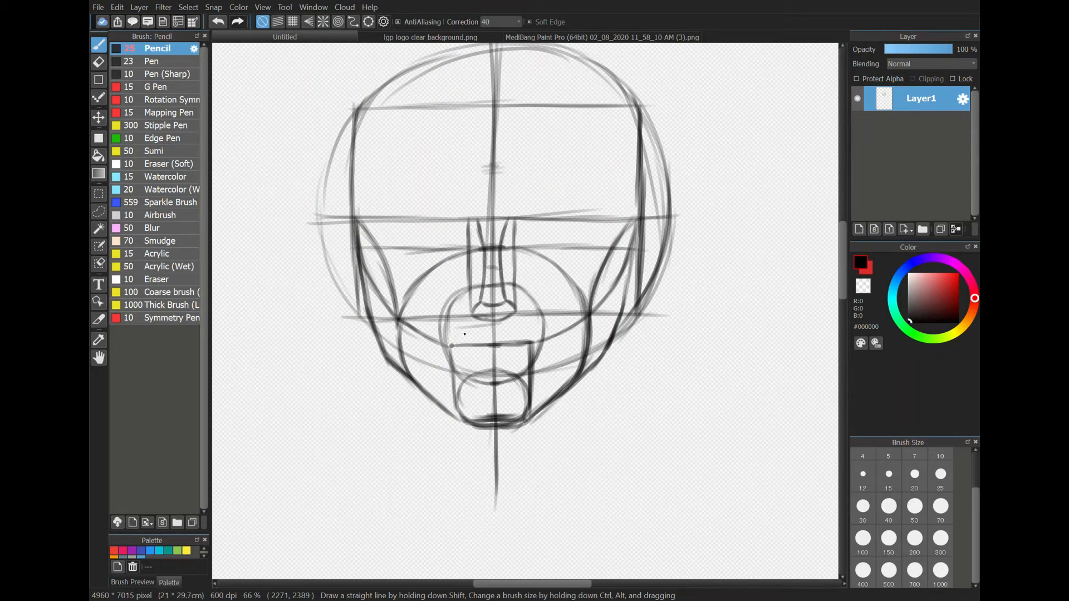
# - Connect the left mouth corner to the nose wing and run a diagonal from there up to the brow line's left end
pyautogui.moveTo(458, 340); pyautogui.dragTo(471, 320)
pyautogui.moveTo(438, 282)
pyautogui.mouseDown()
pyautogui.moveTo(469, 313)
pyautogui.moveTo(458, 304)
pyautogui.mouseUp()
pyautogui.moveTo(414, 251); pyautogui.dragTo(458, 294)
pyautogui.moveTo(428, 259); pyautogui.dragTo(344, 215)
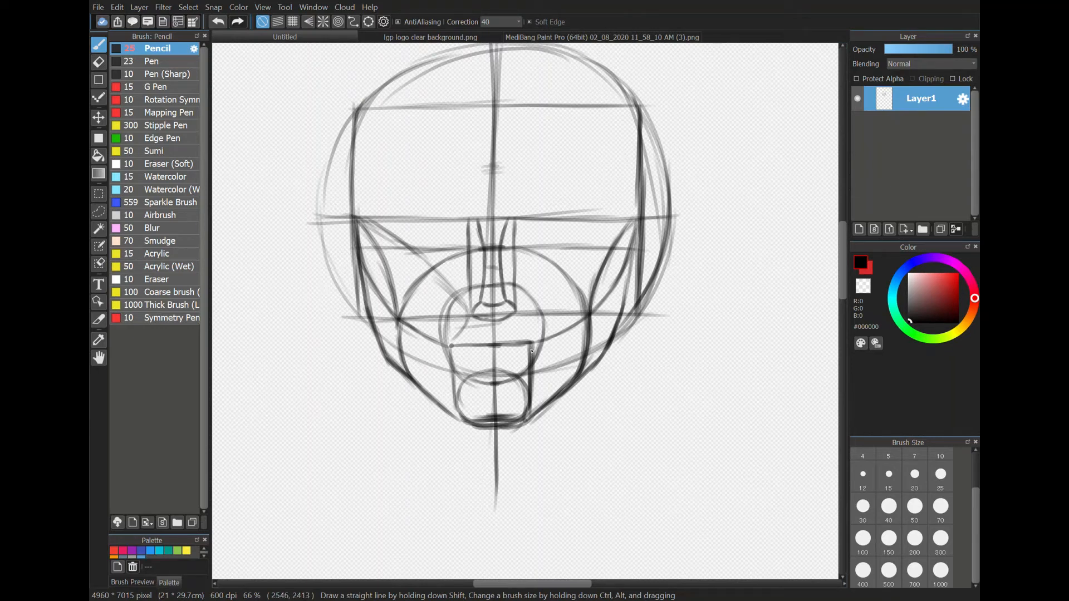
# - Connect the right mouth corner to the nose wing and run a diagonal from there up to the brow line's right end
pyautogui.moveTo(536, 343)
pyautogui.mouseDown()
pyautogui.moveTo(523, 303)
pyautogui.moveTo(523, 318)
pyautogui.moveTo(568, 269)
pyautogui.moveTo(528, 312)
pyautogui.moveTo(536, 289)
pyautogui.moveTo(573, 257)
pyautogui.mouseUp()
pyautogui.moveTo(530, 295); pyautogui.dragTo(588, 240)
pyautogui.moveTo(547, 275)
pyautogui.mouseDown()
pyautogui.moveTo(594, 239)
pyautogui.moveTo(616, 224)
pyautogui.mouseUp()
pyautogui.moveTo(569, 259); pyautogui.dragTo(650, 217)
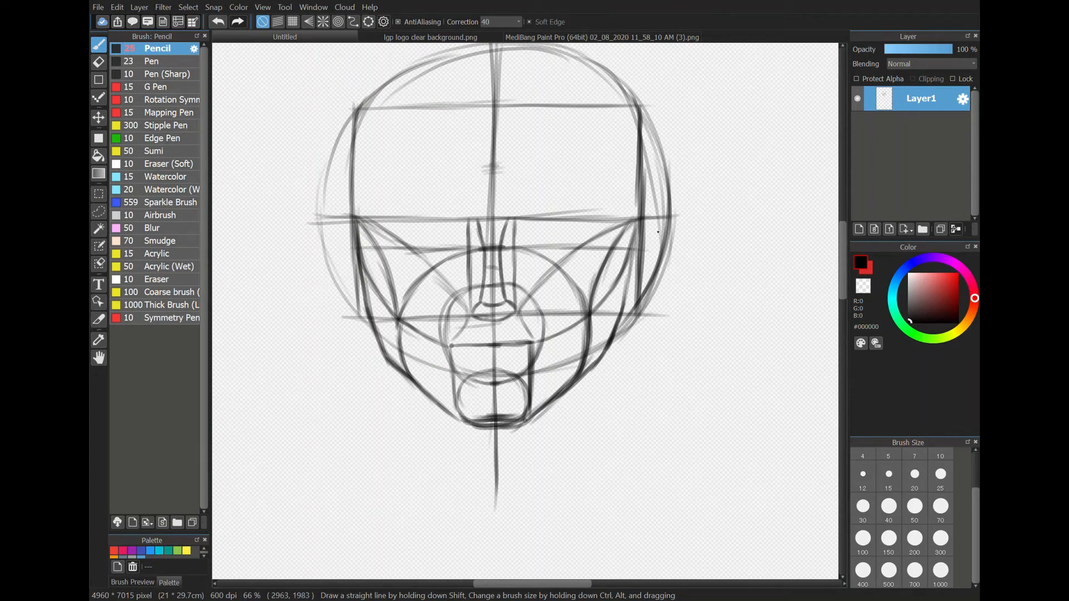
# - Outline a narrow ear on each side of the head between the brow line and the nose-base line
pyautogui.moveTo(646, 219)
pyautogui.mouseDown()
pyautogui.moveTo(660, 217)
pyautogui.moveTo(659, 252)
pyautogui.mouseUp()
pyautogui.moveTo(626, 308)
pyautogui.mouseDown()
pyautogui.moveTo(660, 265)
pyautogui.moveTo(652, 286)
pyautogui.moveTo(662, 246)
pyautogui.moveTo(660, 255)
pyautogui.moveTo(652, 216)
pyautogui.mouseUp()
pyautogui.moveTo(366, 317)
pyautogui.mouseDown()
pyautogui.moveTo(338, 239)
pyautogui.moveTo(340, 248)
pyautogui.moveTo(351, 227)
pyautogui.moveTo(333, 222)
pyautogui.moveTo(337, 233)
pyautogui.moveTo(339, 222)
pyautogui.moveTo(350, 294)
pyautogui.moveTo(336, 253)
pyautogui.moveTo(346, 280)
pyautogui.moveTo(340, 219)
pyautogui.moveTo(335, 239)
pyautogui.moveTo(343, 215)
pyautogui.moveTo(338, 218)
pyautogui.mouseUp()
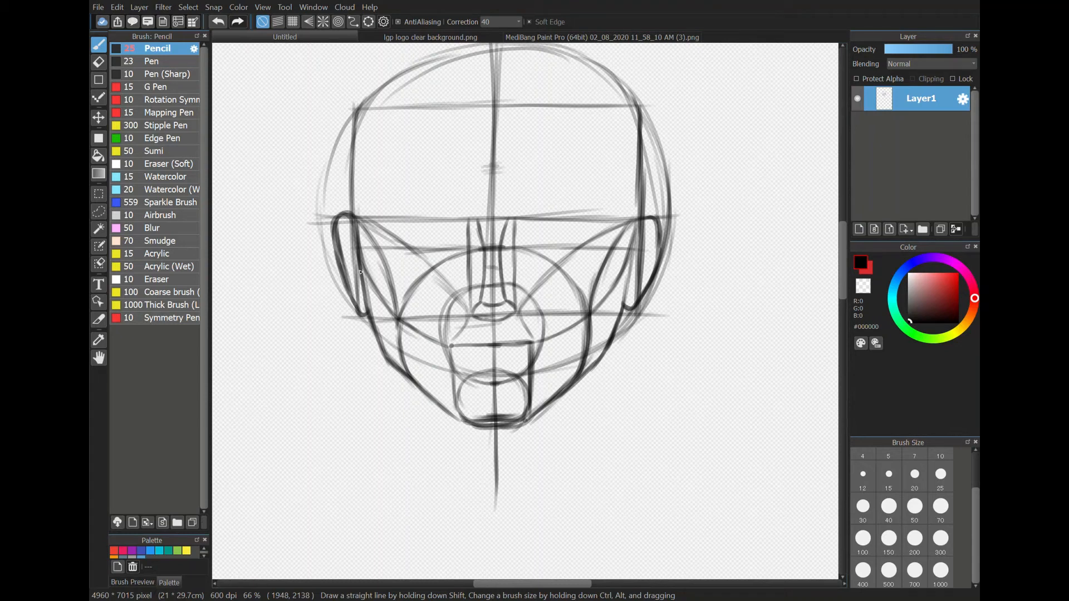
# - Draw a slightly bulging temple curve on each side from the upper forehead corner down to the top of the ear
pyautogui.moveTo(513, 127); pyautogui.dragTo(534, 228)
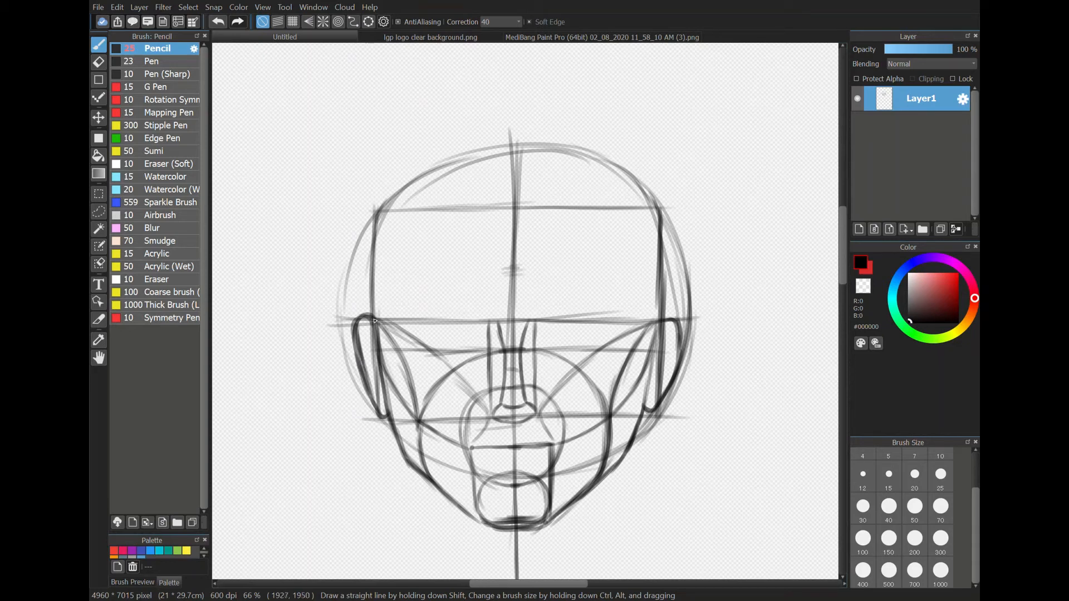
pyautogui.moveTo(369, 301); pyautogui.dragTo(369, 222)
pyautogui.moveTo(368, 279)
pyautogui.mouseDown()
pyautogui.moveTo(378, 210)
pyautogui.moveTo(368, 231)
pyautogui.moveTo(390, 198)
pyautogui.moveTo(363, 251)
pyautogui.moveTo(371, 319)
pyautogui.mouseUp()
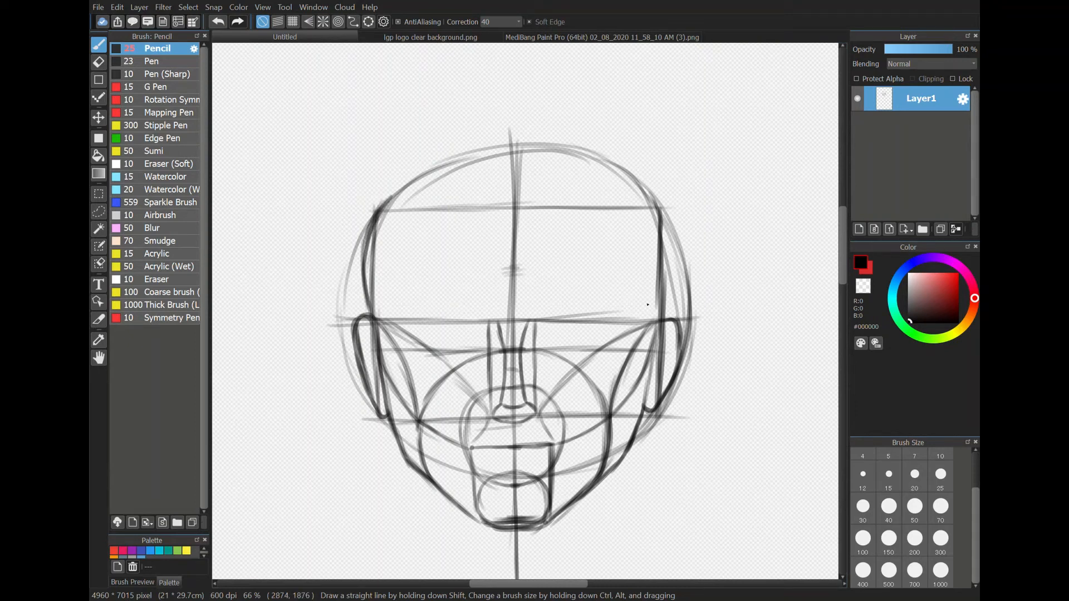
pyautogui.moveTo(662, 322)
pyautogui.mouseDown()
pyautogui.moveTo(673, 245)
pyautogui.moveTo(659, 205)
pyautogui.moveTo(673, 291)
pyautogui.moveTo(671, 246)
pyautogui.moveTo(659, 339)
pyautogui.mouseUp()
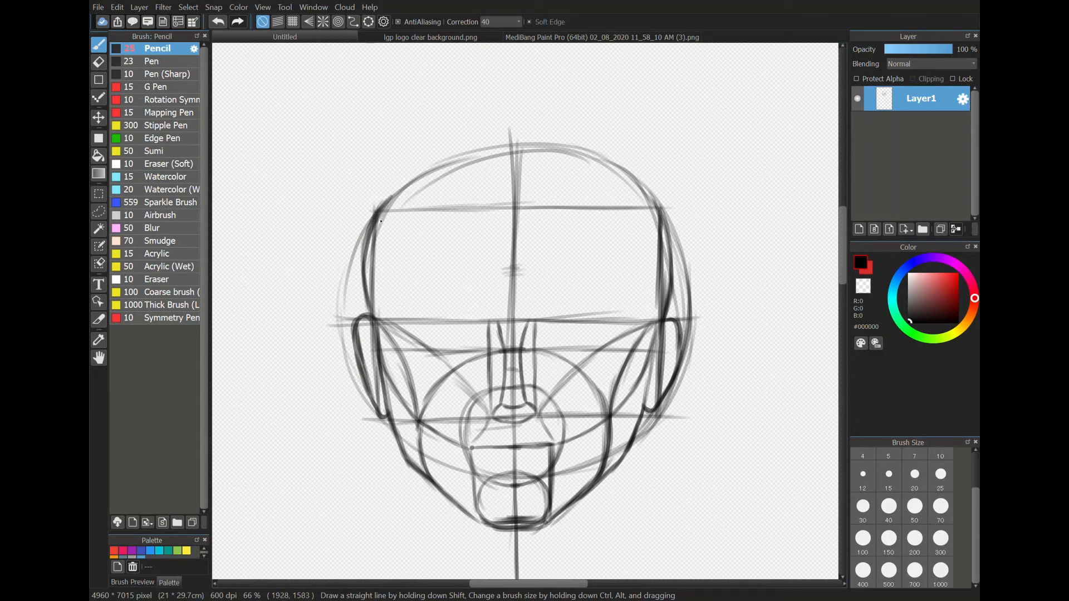
# - Sketch a curve on each side of the forehead from the upper corner inward and down to the eye line
pyautogui.moveTo(383, 214)
pyautogui.mouseDown()
pyautogui.moveTo(403, 242)
pyautogui.moveTo(392, 230)
pyautogui.moveTo(432, 364)
pyautogui.mouseUp()
pyautogui.moveTo(427, 327)
pyautogui.mouseDown()
pyautogui.moveTo(434, 370)
pyautogui.moveTo(428, 324)
pyautogui.mouseUp()
pyautogui.moveTo(661, 210); pyautogui.dragTo(634, 236)
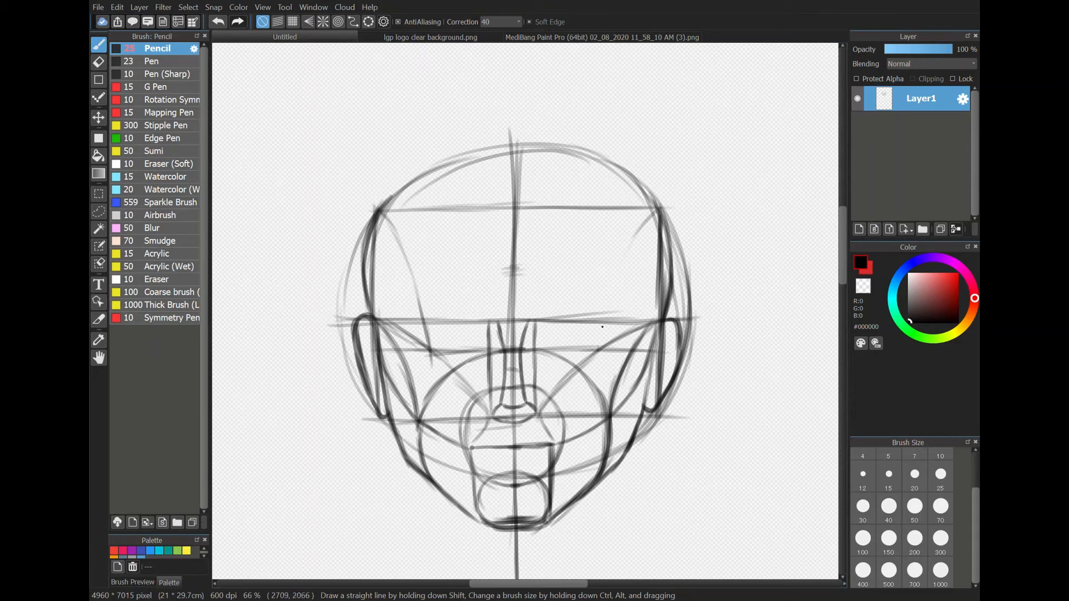
pyautogui.moveTo(603, 326); pyautogui.dragTo(599, 349)
pyautogui.moveTo(558, 445); pyautogui.dragTo(554, 447)
pyautogui.moveTo(599, 340); pyautogui.dragTo(631, 245)
pyautogui.moveTo(606, 304); pyautogui.dragTo(638, 232)
pyautogui.moveTo(613, 285); pyautogui.dragTo(648, 216)
pyautogui.moveTo(623, 249); pyautogui.dragTo(654, 208)
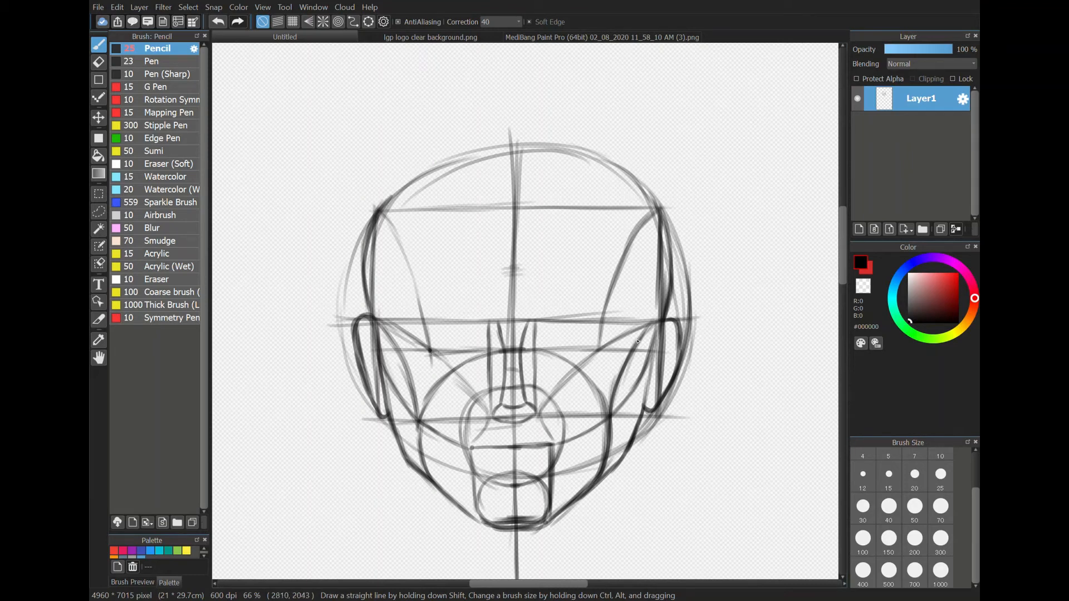
# - Mark the eye corners with dots on the eye line at the temple curves and the outer nose lines
pyautogui.click(599, 350)
pyautogui.click(488, 349)
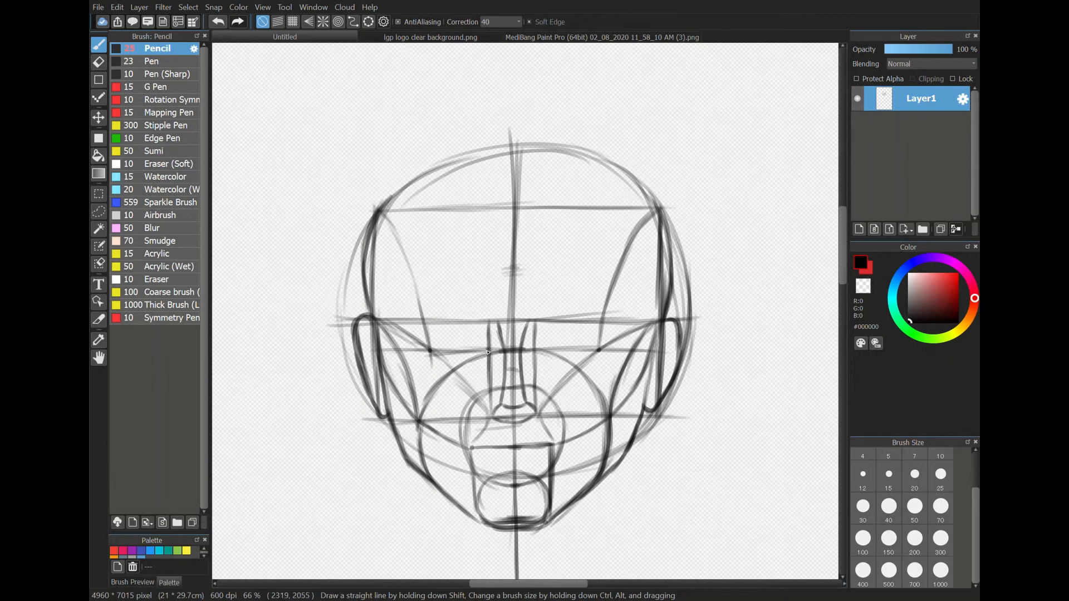
pyautogui.click(535, 348)
# - Draw a shallow arc between the outer eye-corner dots across the nose bridge, and join each inner dot to it with a short diagonal
pyautogui.moveTo(610, 490); pyautogui.dragTo(634, 415)
pyautogui.scroll(1, 633, 416)
pyautogui.scroll(1, 514, 199)
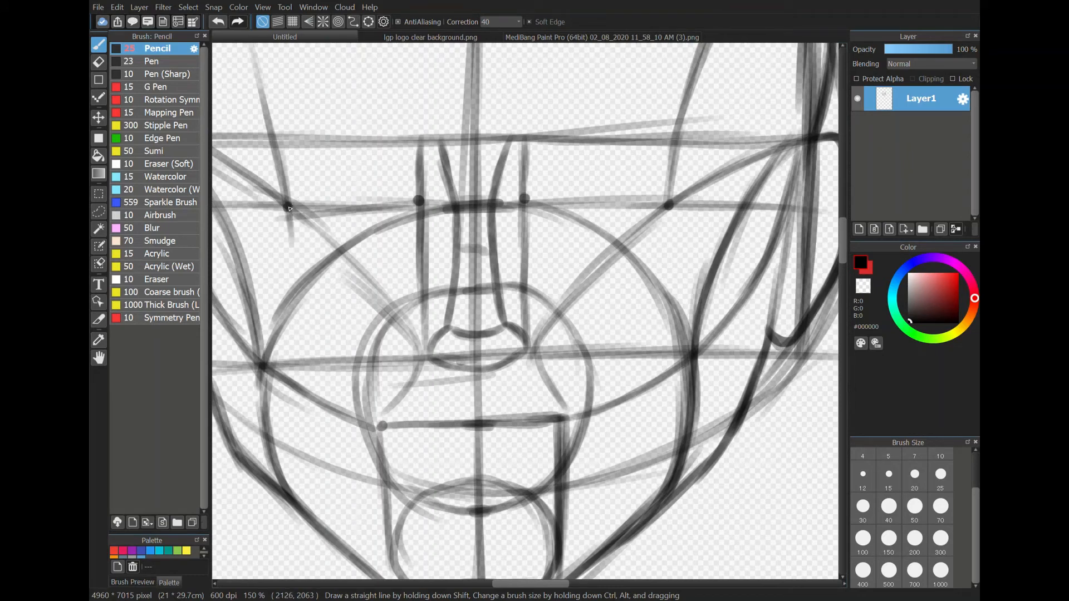
pyautogui.moveTo(287, 211)
pyautogui.mouseDown()
pyautogui.moveTo(320, 183)
pyautogui.moveTo(410, 169)
pyautogui.moveTo(294, 201)
pyautogui.moveTo(340, 173)
pyautogui.moveTo(366, 171)
pyautogui.moveTo(326, 181)
pyautogui.moveTo(440, 157)
pyautogui.mouseUp()
pyautogui.moveTo(355, 177); pyautogui.dragTo(500, 158)
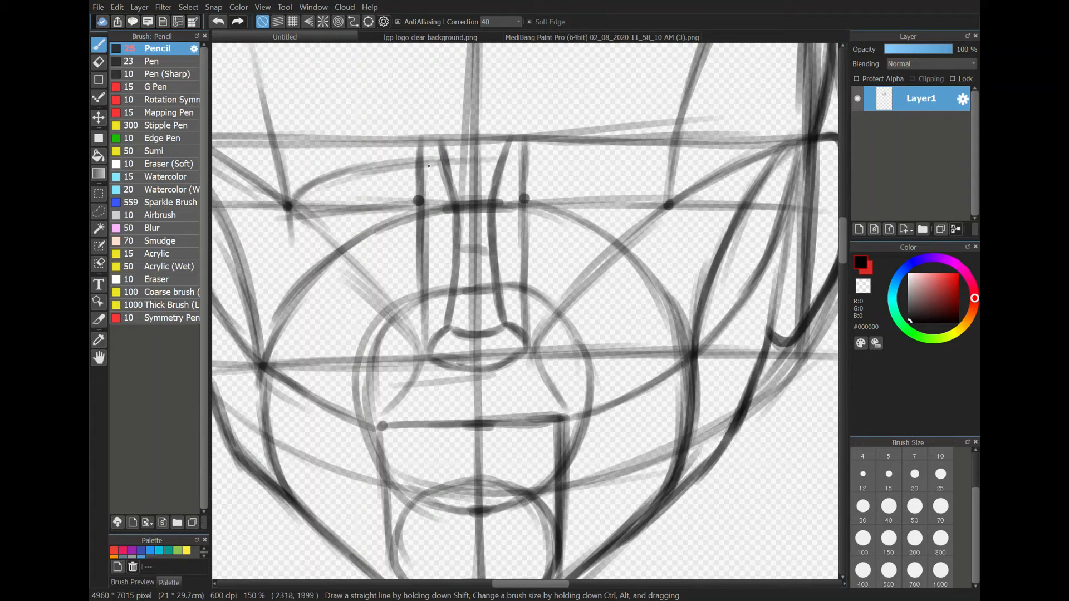
pyautogui.moveTo(422, 164); pyautogui.dragTo(557, 164)
pyautogui.moveTo(444, 165); pyautogui.dragTo(557, 164)
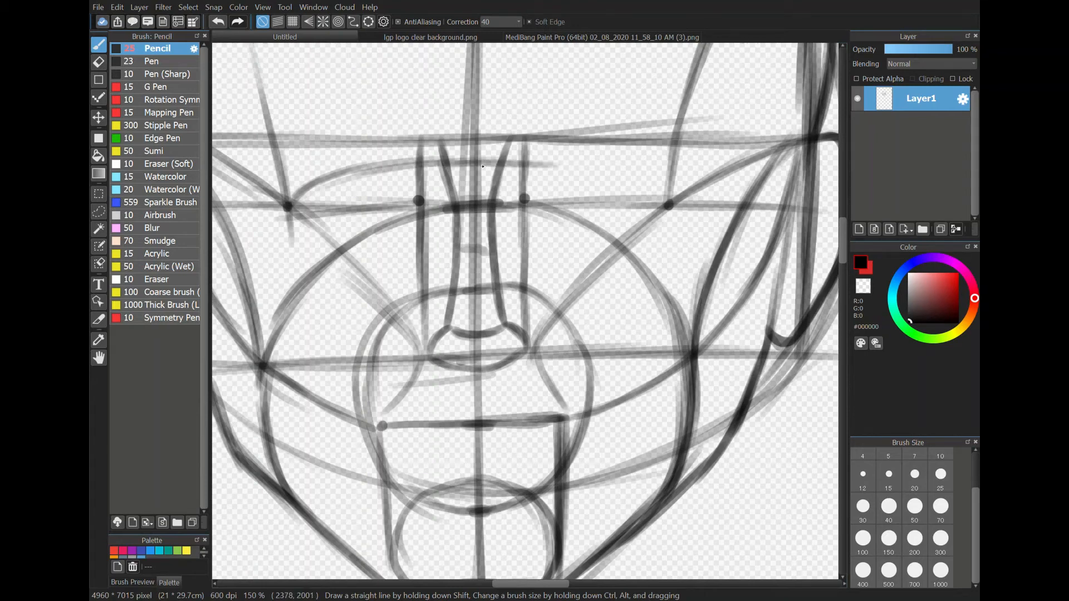
pyautogui.moveTo(462, 165); pyautogui.dragTo(576, 164)
pyautogui.moveTo(481, 161)
pyautogui.mouseDown()
pyautogui.moveTo(607, 162)
pyautogui.moveTo(644, 176)
pyautogui.moveTo(598, 162)
pyautogui.moveTo(619, 163)
pyautogui.moveTo(669, 209)
pyautogui.moveTo(662, 190)
pyautogui.moveTo(648, 190)
pyautogui.moveTo(660, 201)
pyautogui.moveTo(615, 167)
pyautogui.moveTo(556, 158)
pyautogui.moveTo(603, 165)
pyautogui.moveTo(466, 164)
pyautogui.mouseUp()
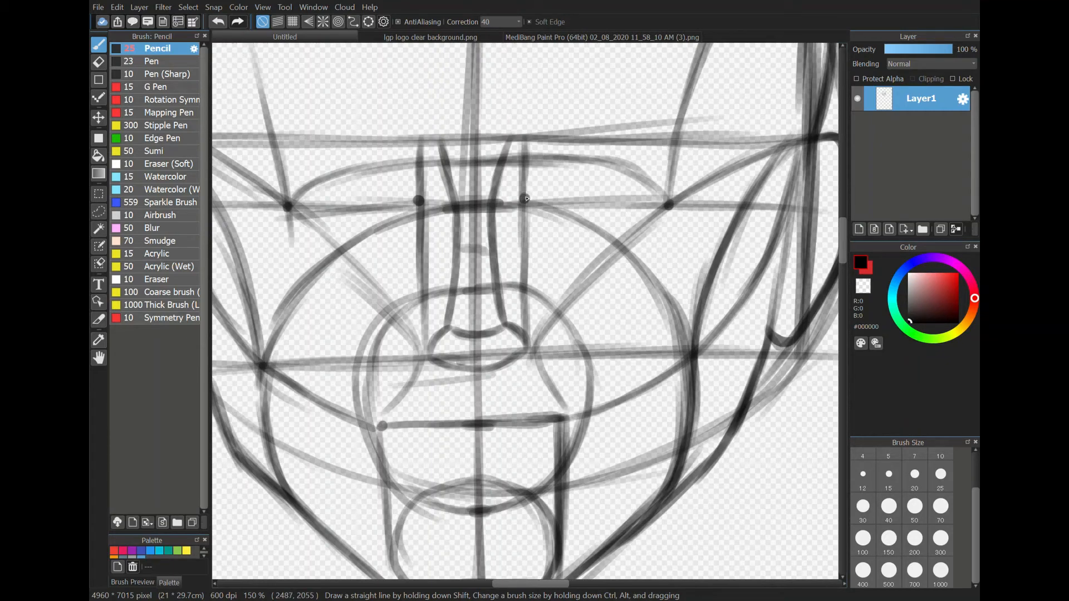
pyautogui.moveTo(525, 199); pyautogui.dragTo(544, 162)
pyautogui.moveTo(394, 167); pyautogui.dragTo(415, 197)
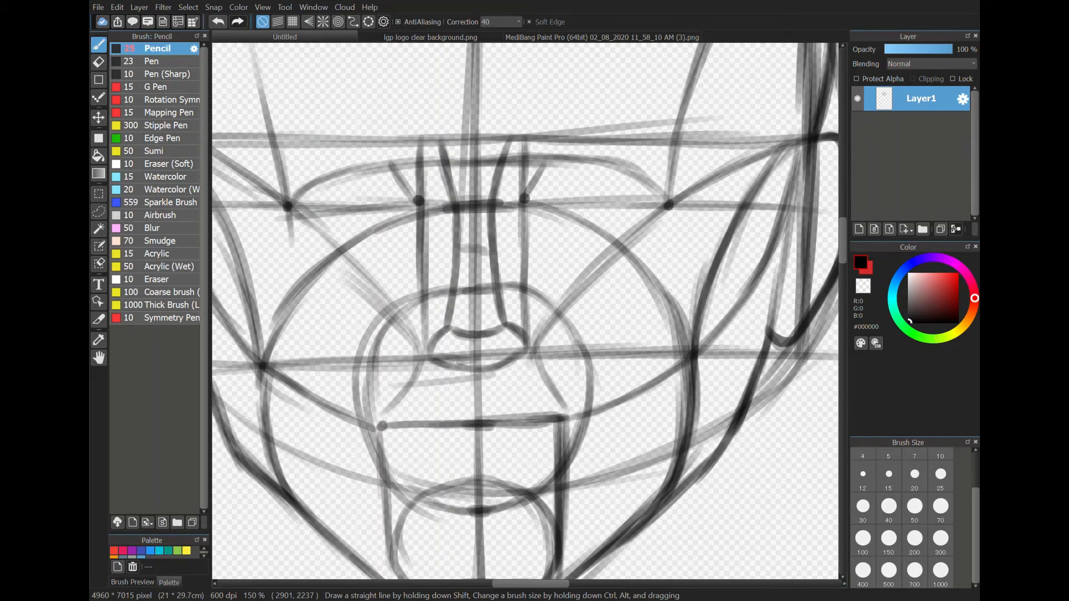
# - Mark the forehead's midpoint on the centre line with a bold tick, plus a small tick halfway above and below it
pyautogui.scroll(-2, 523, 334)
pyautogui.scroll(1, 534, 267)
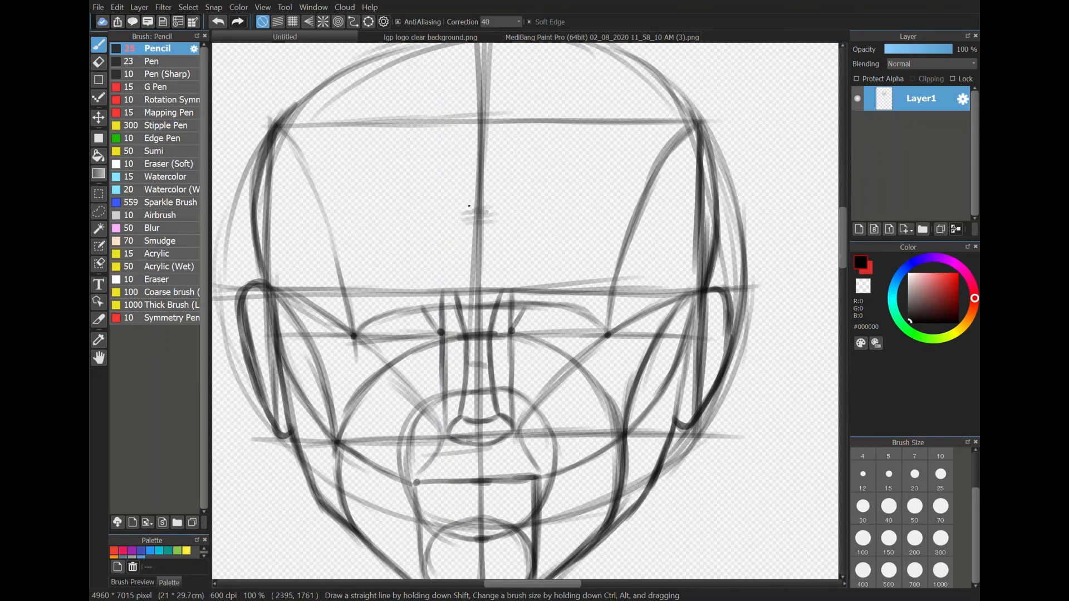
pyautogui.moveTo(468, 206); pyautogui.dragTo(496, 204)
pyautogui.moveTo(471, 169)
pyautogui.mouseDown()
pyautogui.moveTo(490, 167)
pyautogui.moveTo(472, 167)
pyautogui.mouseUp()
pyautogui.moveTo(483, 248); pyautogui.dragTo(478, 247)
# - Curve a line from each inner eye dot up and outward onto the brow line, and retrace both curves in red
pyautogui.moveTo(506, 336)
pyautogui.mouseDown()
pyautogui.moveTo(537, 291)
pyautogui.moveTo(624, 289)
pyautogui.mouseUp()
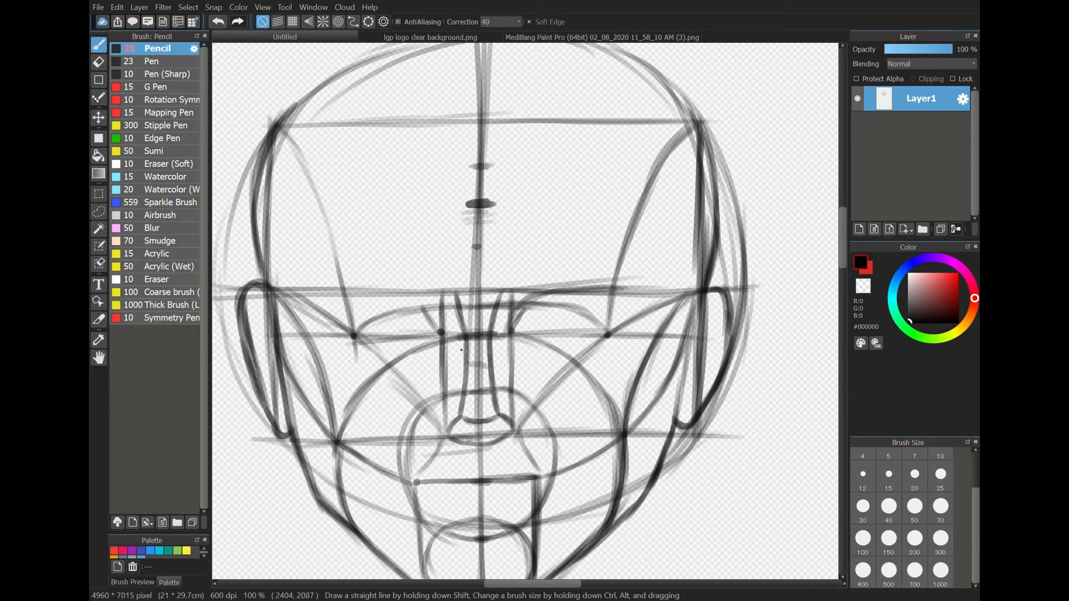
pyautogui.moveTo(440, 331)
pyautogui.mouseDown()
pyautogui.moveTo(423, 306)
pyautogui.moveTo(440, 330)
pyautogui.moveTo(432, 310)
pyautogui.moveTo(397, 294)
pyautogui.moveTo(429, 308)
pyautogui.moveTo(418, 303)
pyautogui.moveTo(342, 292)
pyautogui.moveTo(378, 296)
pyautogui.moveTo(343, 295)
pyautogui.moveTo(370, 290)
pyautogui.moveTo(382, 296)
pyautogui.moveTo(360, 292)
pyautogui.moveTo(439, 316)
pyautogui.mouseUp()
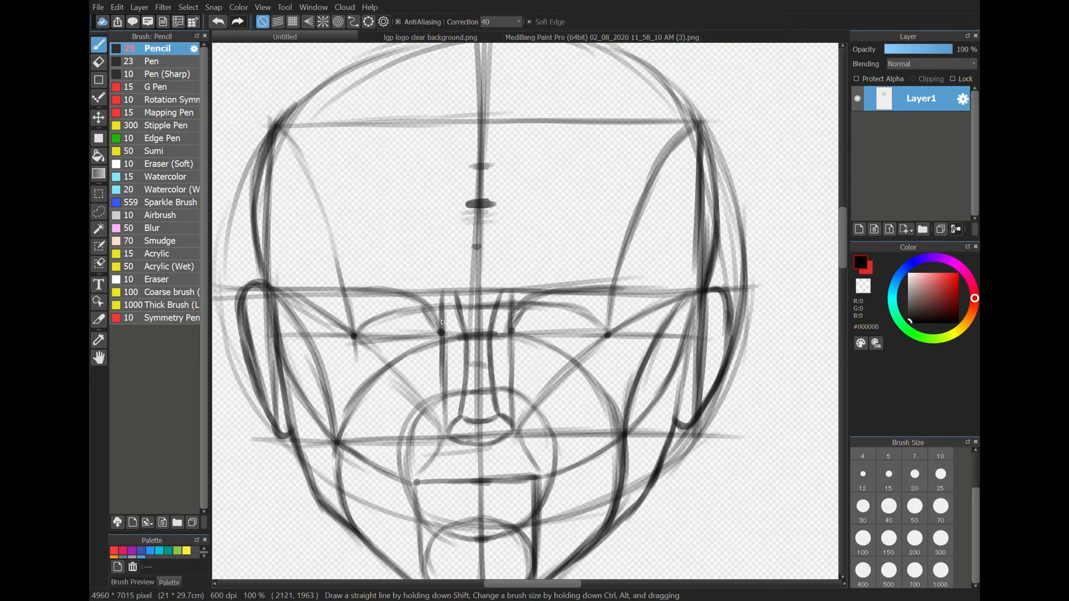
pyautogui.click(868, 269)
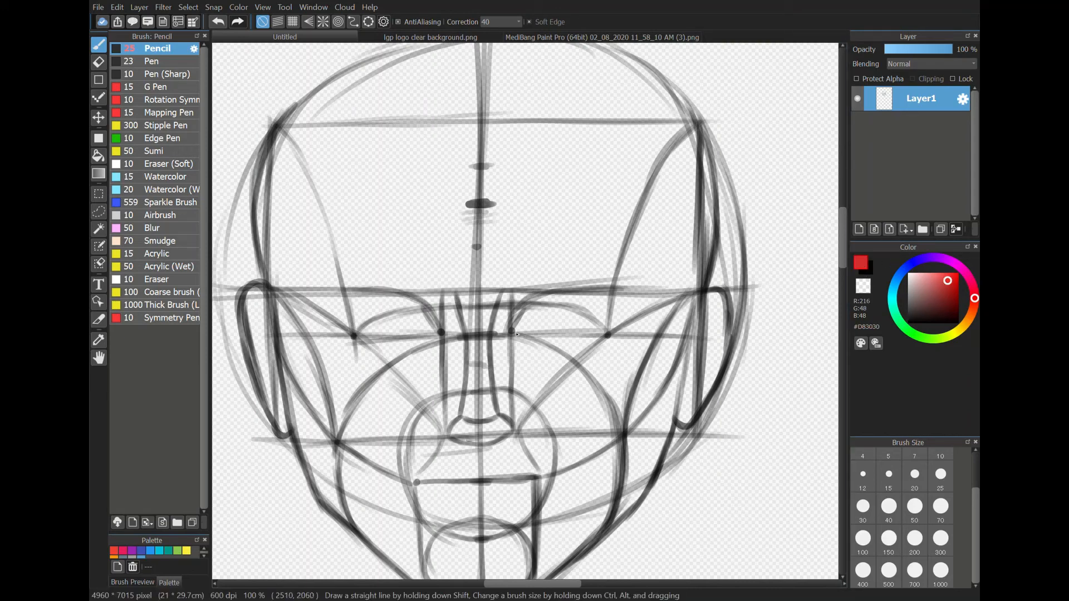
pyautogui.moveTo(510, 334)
pyautogui.mouseDown()
pyautogui.moveTo(548, 291)
pyautogui.moveTo(511, 320)
pyautogui.moveTo(578, 287)
pyautogui.moveTo(528, 306)
pyautogui.moveTo(549, 295)
pyautogui.moveTo(618, 290)
pyautogui.mouseUp()
pyautogui.moveTo(343, 290)
pyautogui.mouseDown()
pyautogui.moveTo(401, 291)
pyautogui.moveTo(358, 293)
pyautogui.moveTo(411, 299)
pyautogui.moveTo(439, 332)
pyautogui.mouseUp()
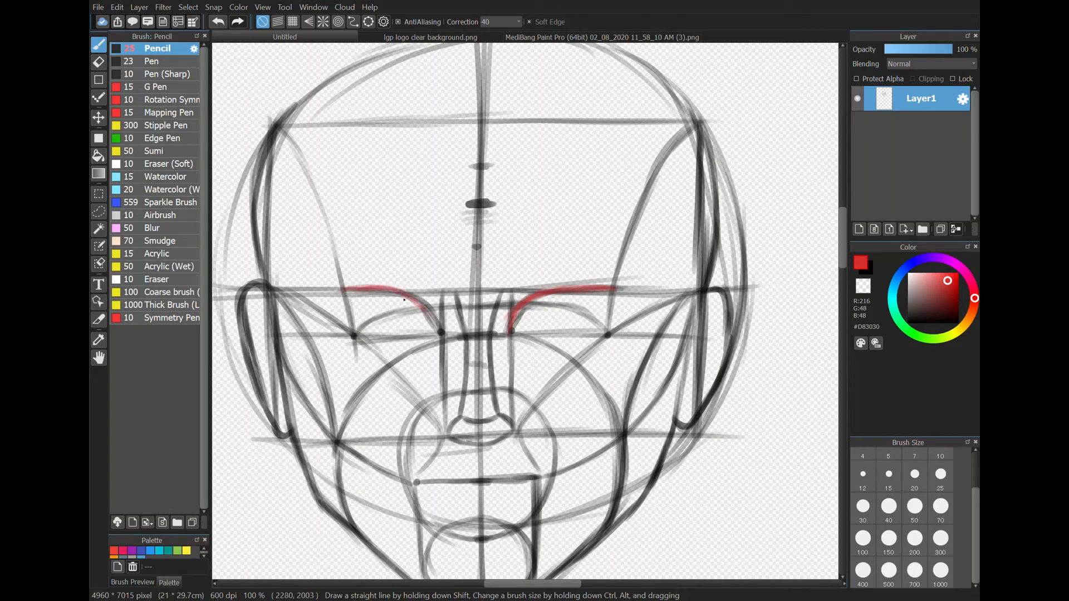
pyautogui.moveTo(383, 285)
pyautogui.mouseDown()
pyautogui.moveTo(407, 291)
pyautogui.moveTo(445, 338)
pyautogui.moveTo(421, 299)
pyautogui.moveTo(380, 289)
pyautogui.mouseUp()
# - Draw a black arc above the brow line between the outer ends of the red curves, passing through the lowest forehead tick
pyautogui.click(866, 269)
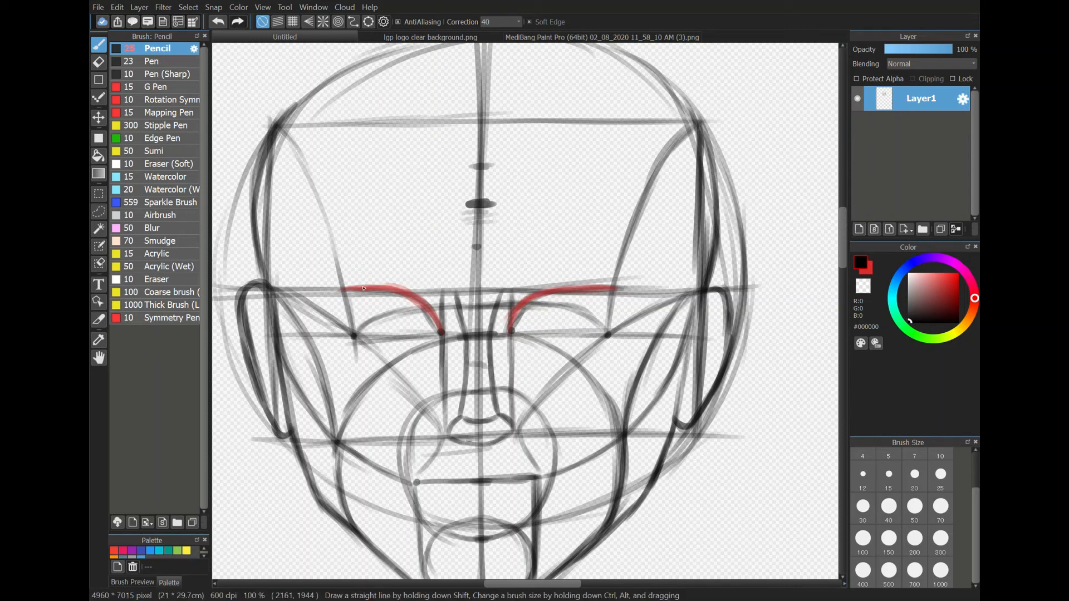
pyautogui.moveTo(344, 288); pyautogui.dragTo(399, 260)
pyautogui.moveTo(353, 285); pyautogui.dragTo(421, 255)
pyautogui.moveTo(368, 278); pyautogui.dragTo(455, 251)
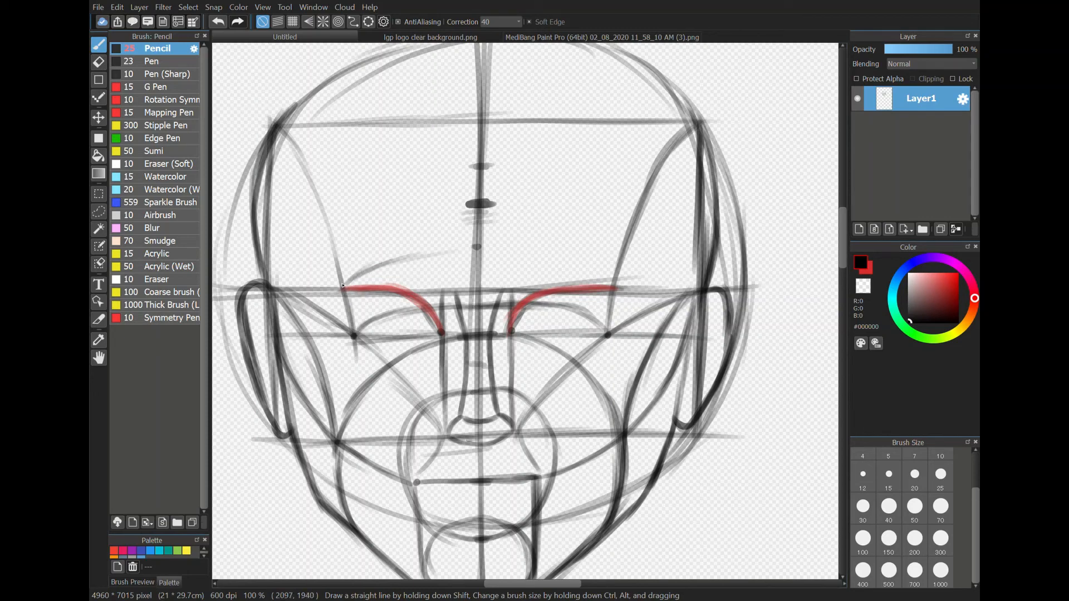
pyautogui.moveTo(342, 286)
pyautogui.mouseDown()
pyautogui.moveTo(476, 248)
pyautogui.moveTo(414, 256)
pyautogui.moveTo(457, 247)
pyautogui.moveTo(512, 246)
pyautogui.moveTo(444, 252)
pyautogui.moveTo(543, 252)
pyautogui.mouseUp()
pyautogui.moveTo(541, 250)
pyautogui.mouseDown()
pyautogui.moveTo(609, 279)
pyautogui.moveTo(560, 252)
pyautogui.moveTo(431, 251)
pyautogui.mouseUp()
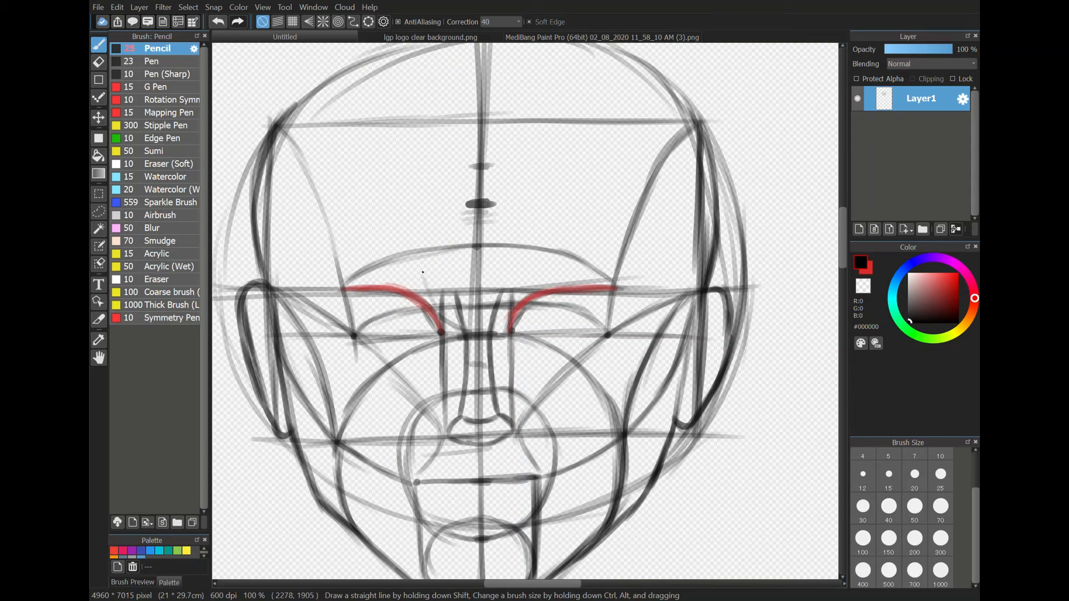
# - Sketch the left half of a tall forehead oval from the inner brow curve up to the hairline at the centre
pyautogui.moveTo(419, 283)
pyautogui.mouseDown()
pyautogui.moveTo(466, 339)
pyautogui.moveTo(422, 281)
pyautogui.moveTo(438, 301)
pyautogui.moveTo(429, 299)
pyautogui.moveTo(419, 236)
pyautogui.mouseUp()
pyautogui.moveTo(423, 285); pyautogui.dragTo(413, 208)
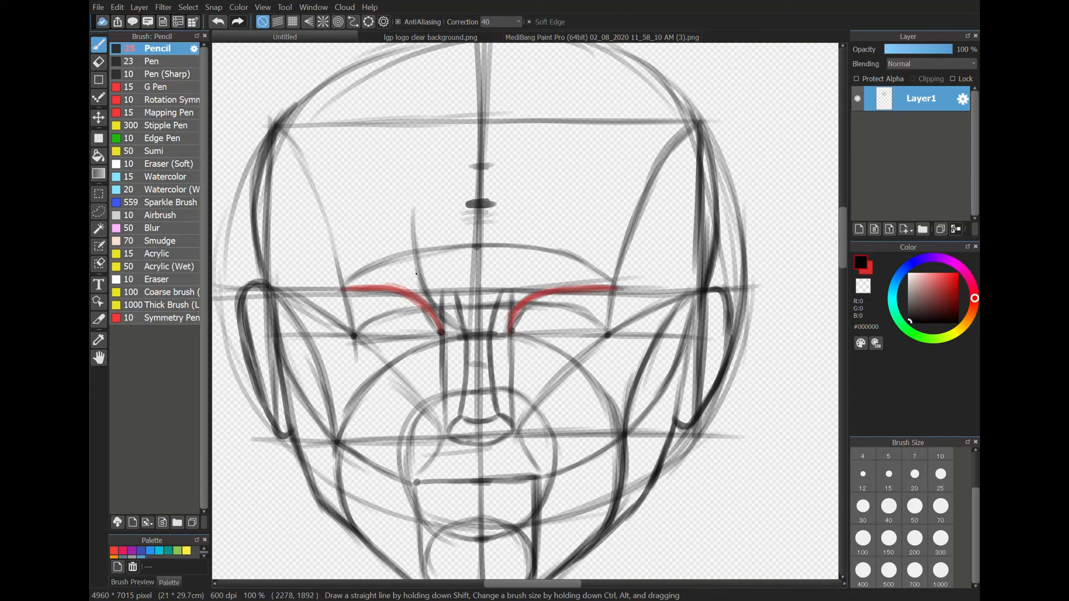
pyautogui.moveTo(409, 266); pyautogui.dragTo(427, 164)
pyautogui.moveTo(433, 302)
pyautogui.mouseDown()
pyautogui.moveTo(408, 237)
pyautogui.moveTo(426, 173)
pyautogui.mouseUp()
pyautogui.moveTo(412, 216); pyautogui.dragTo(427, 151)
pyautogui.moveTo(419, 165); pyautogui.dragTo(494, 122)
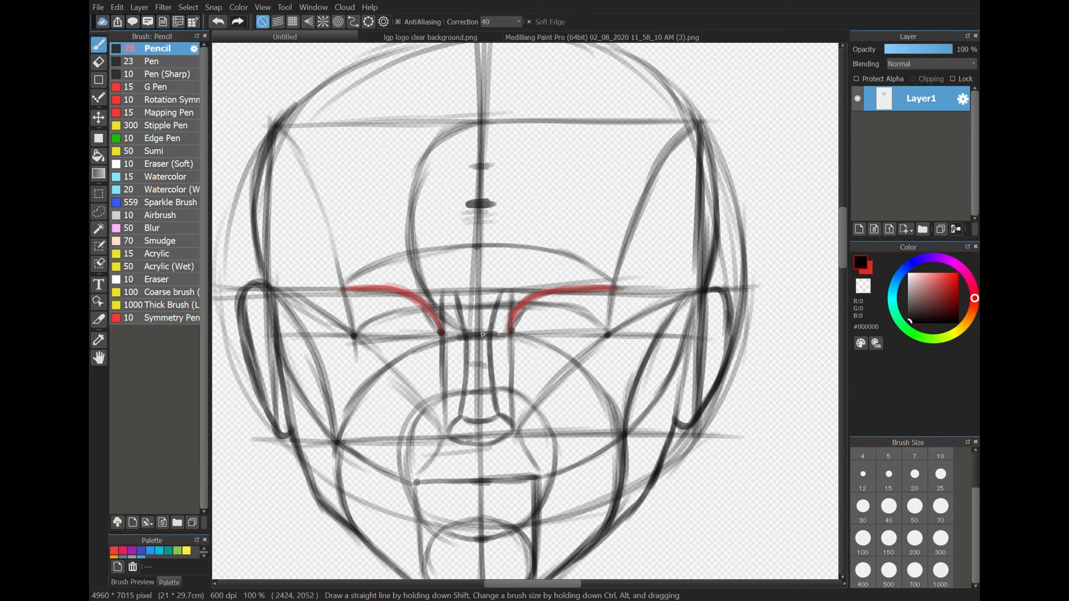
# - Complete the forehead oval with its right half from the hairline down to the inner brow curve, and darken its outline
pyautogui.moveTo(508, 323); pyautogui.dragTo(544, 231)
pyautogui.moveTo(529, 286); pyautogui.dragTo(538, 190)
pyautogui.moveTo(467, 126)
pyautogui.mouseDown()
pyautogui.moveTo(516, 132)
pyautogui.moveTo(476, 120)
pyautogui.moveTo(533, 161)
pyautogui.mouseUp()
pyautogui.moveTo(495, 122)
pyautogui.mouseDown()
pyautogui.moveTo(546, 193)
pyautogui.moveTo(531, 155)
pyautogui.moveTo(543, 176)
pyautogui.moveTo(541, 229)
pyautogui.mouseUp()
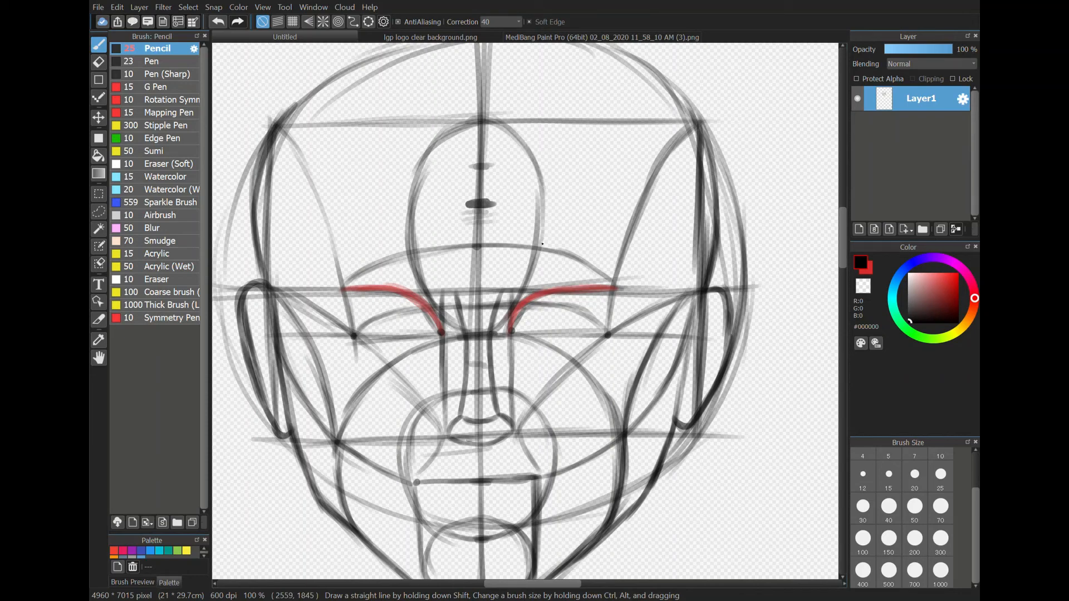
pyautogui.moveTo(543, 179); pyautogui.dragTo(539, 262)
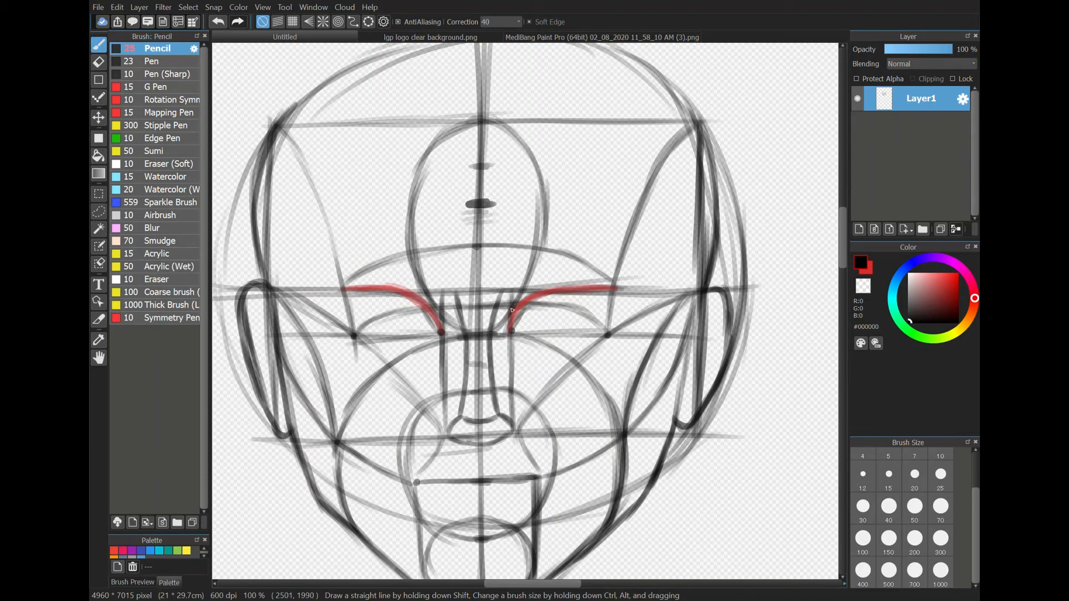
pyautogui.moveTo(506, 322); pyautogui.dragTo(540, 260)
pyautogui.moveTo(519, 298); pyautogui.dragTo(546, 230)
pyautogui.moveTo(530, 280); pyautogui.dragTo(546, 243)
pyautogui.moveTo(550, 247); pyautogui.dragTo(541, 198)
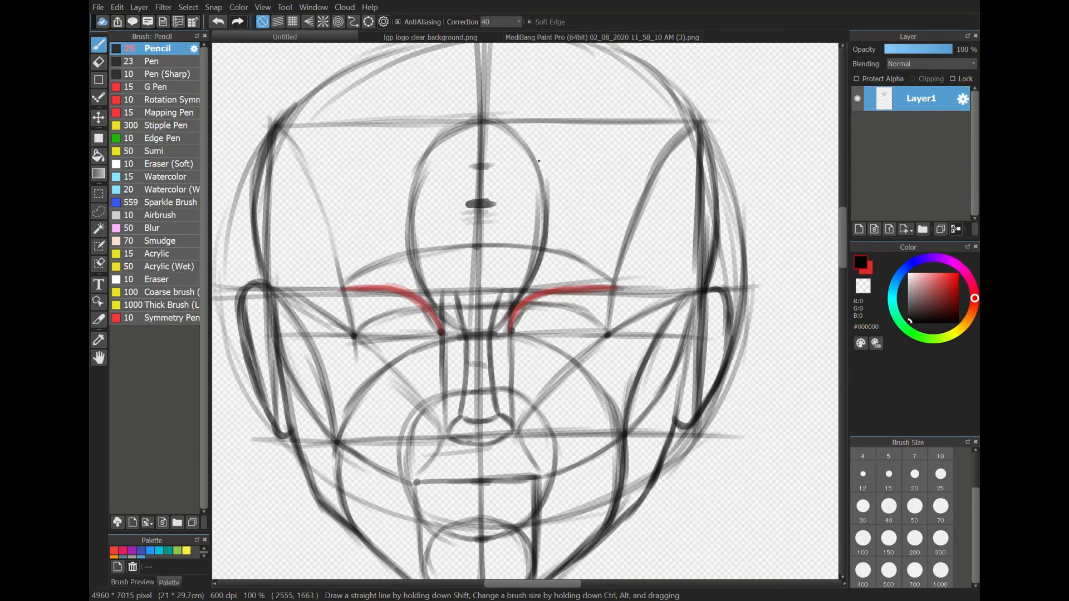
pyautogui.moveTo(503, 127)
pyautogui.mouseDown()
pyautogui.moveTo(548, 210)
pyautogui.moveTo(529, 295)
pyautogui.mouseUp()
pyautogui.moveTo(431, 303); pyautogui.dragTo(411, 208)
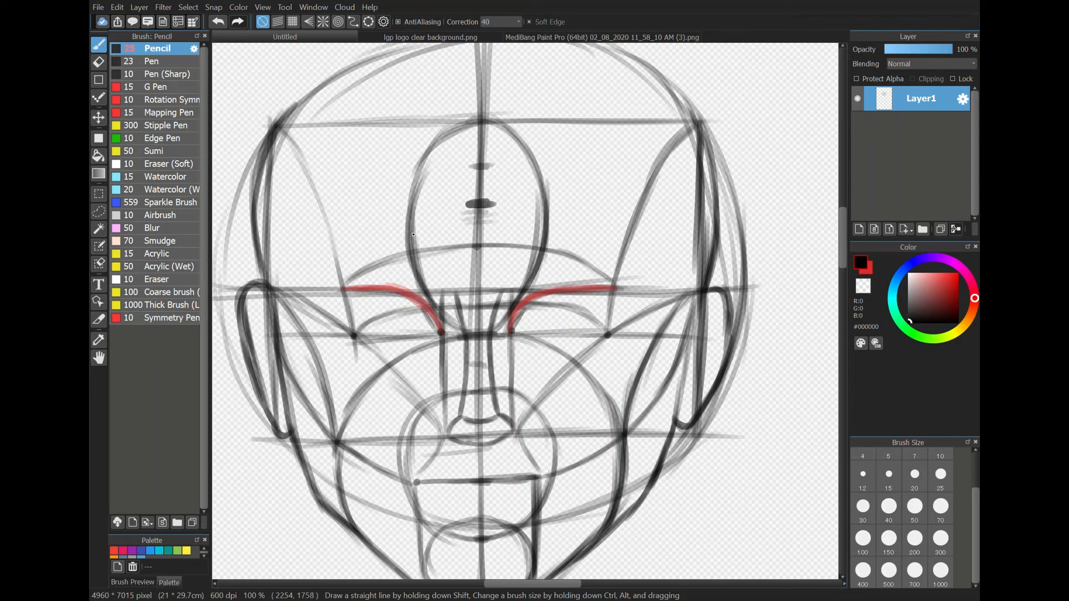
# - Darken the left side of the forehead oval
pyautogui.moveTo(419, 259)
pyautogui.mouseDown()
pyautogui.moveTo(412, 184)
pyautogui.moveTo(441, 134)
pyautogui.mouseUp()
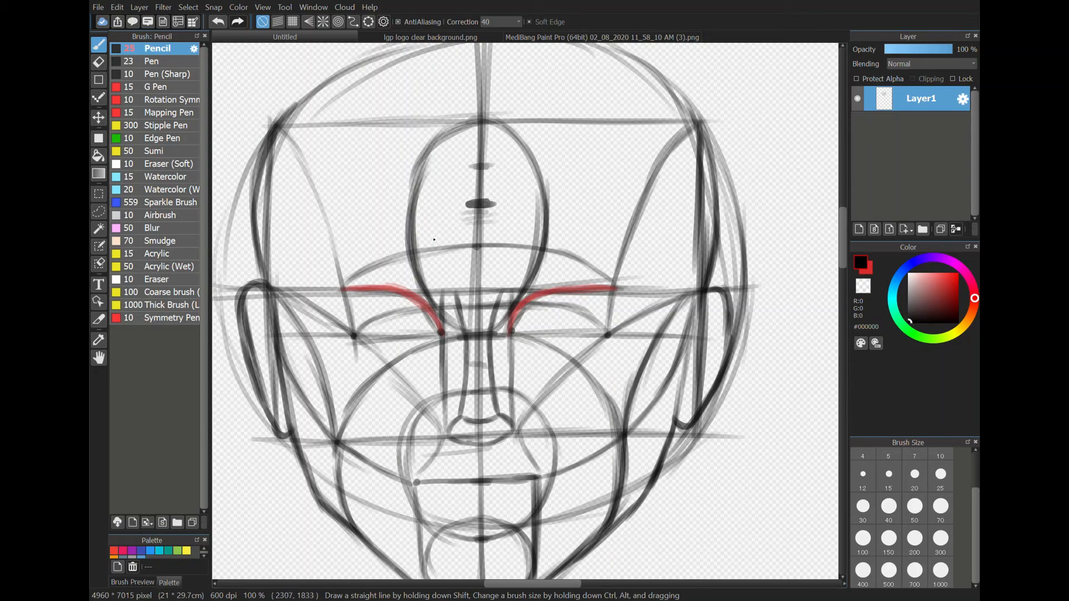
pyautogui.scroll(-2, 670, 174)
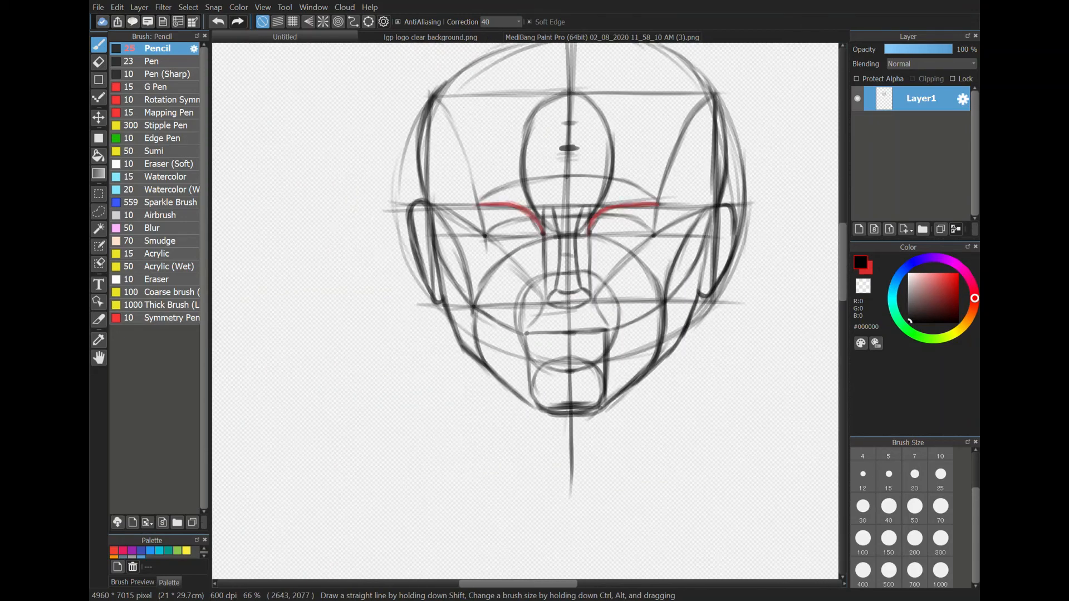
# - Draw a shallow upper-lip arc above the mouth line, running from the left mouth corner over the centre line to the right corner
pyautogui.scroll(3, 631, 374)
pyautogui.scroll(1, 560, 315)
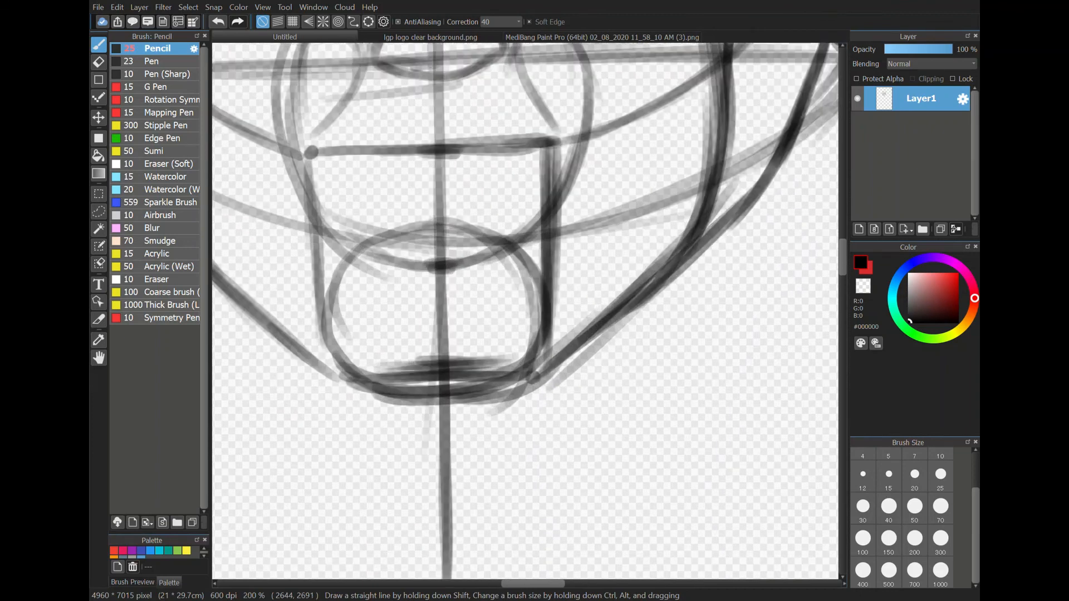
pyautogui.moveTo(561, 315); pyautogui.dragTo(589, 339)
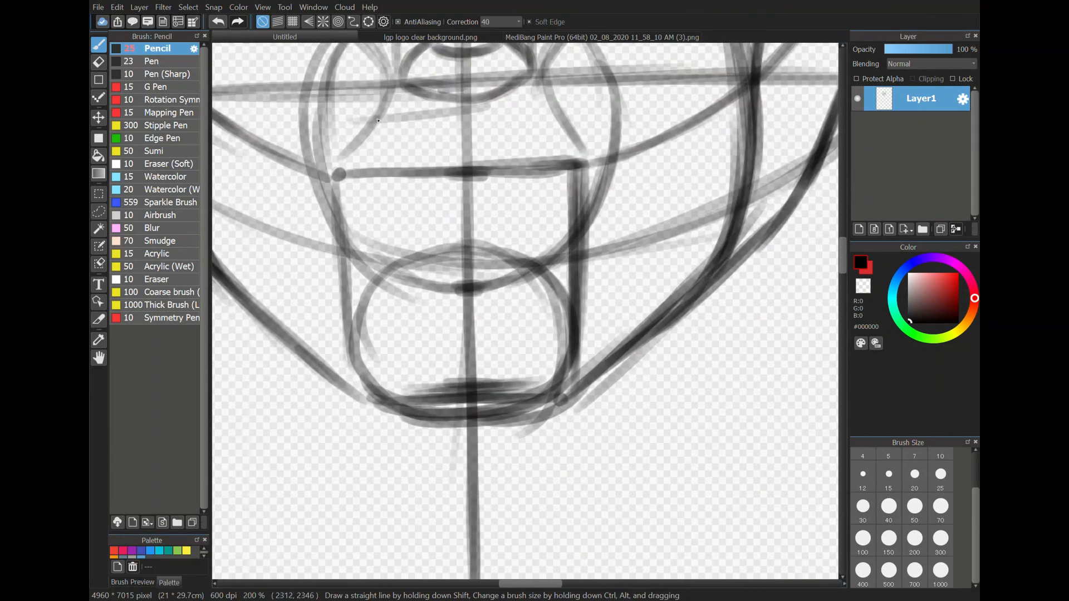
pyautogui.moveTo(343, 168); pyautogui.dragTo(472, 139)
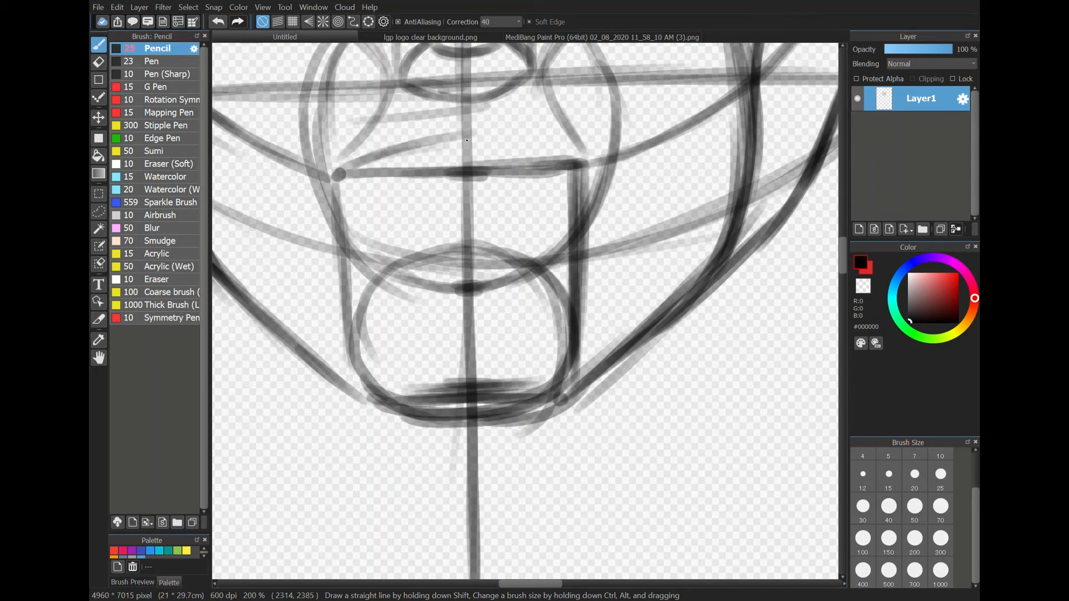
pyautogui.moveTo(406, 145); pyautogui.dragTo(497, 141)
pyautogui.moveTo(432, 141)
pyautogui.mouseDown()
pyautogui.moveTo(531, 150)
pyautogui.moveTo(442, 140)
pyautogui.moveTo(553, 146)
pyautogui.mouseUp()
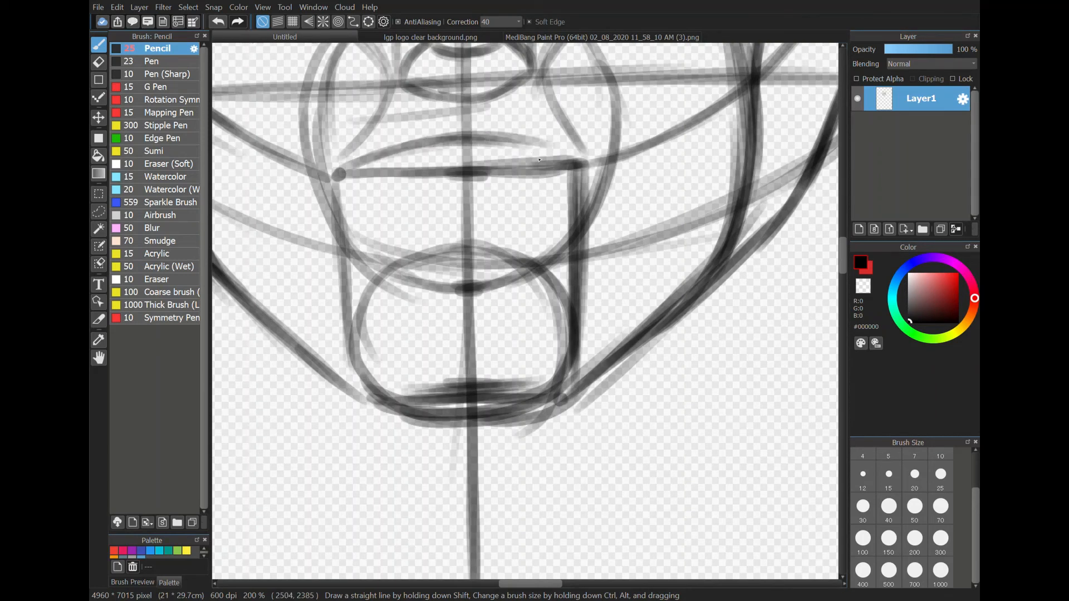
pyautogui.moveTo(477, 139); pyautogui.dragTo(589, 162)
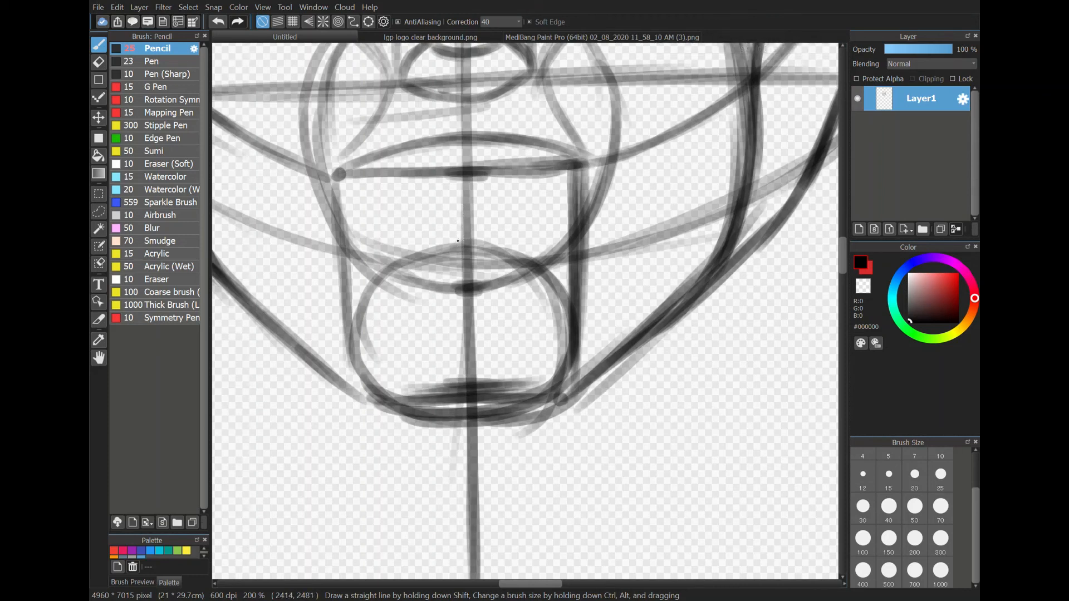
# - Mark the lower lip's depth on the centre line and curve the lower-lip line through it up to both mouth corners
pyautogui.moveTo(444, 219)
pyautogui.mouseDown()
pyautogui.moveTo(470, 223)
pyautogui.moveTo(424, 221)
pyautogui.moveTo(503, 218)
pyautogui.mouseUp()
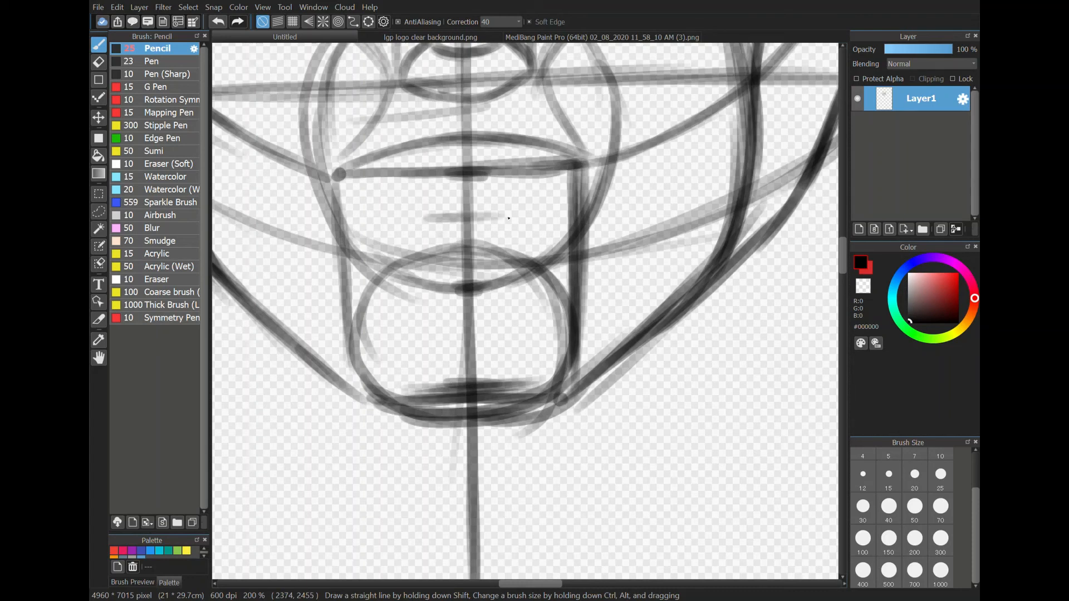
pyautogui.moveTo(428, 228); pyautogui.dragTo(534, 214)
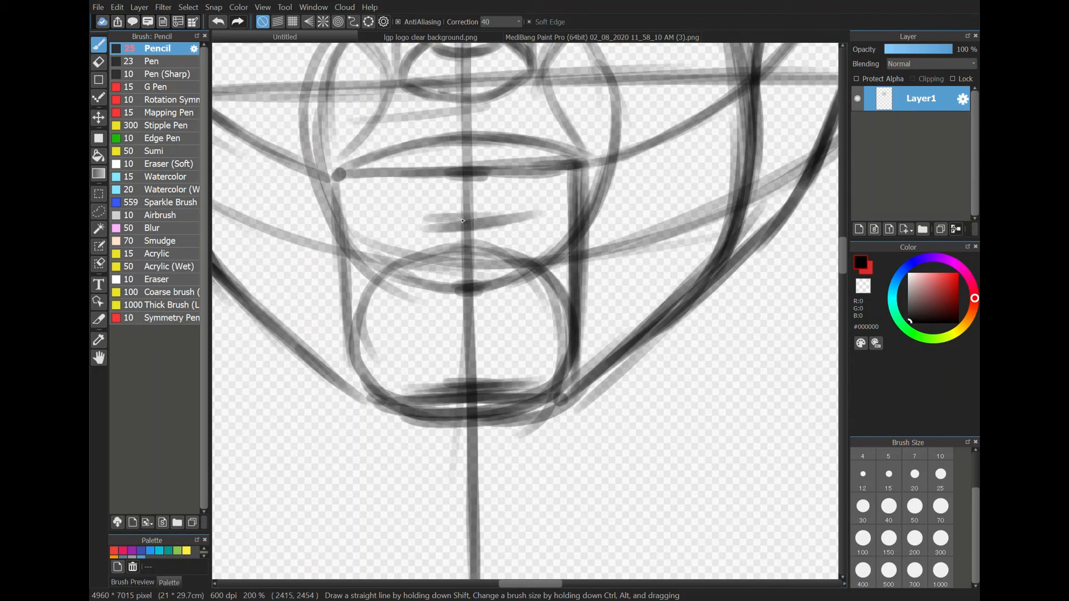
pyautogui.moveTo(462, 220)
pyautogui.mouseDown()
pyautogui.moveTo(505, 216)
pyautogui.moveTo(565, 190)
pyautogui.mouseUp()
pyautogui.moveTo(505, 225); pyautogui.dragTo(580, 170)
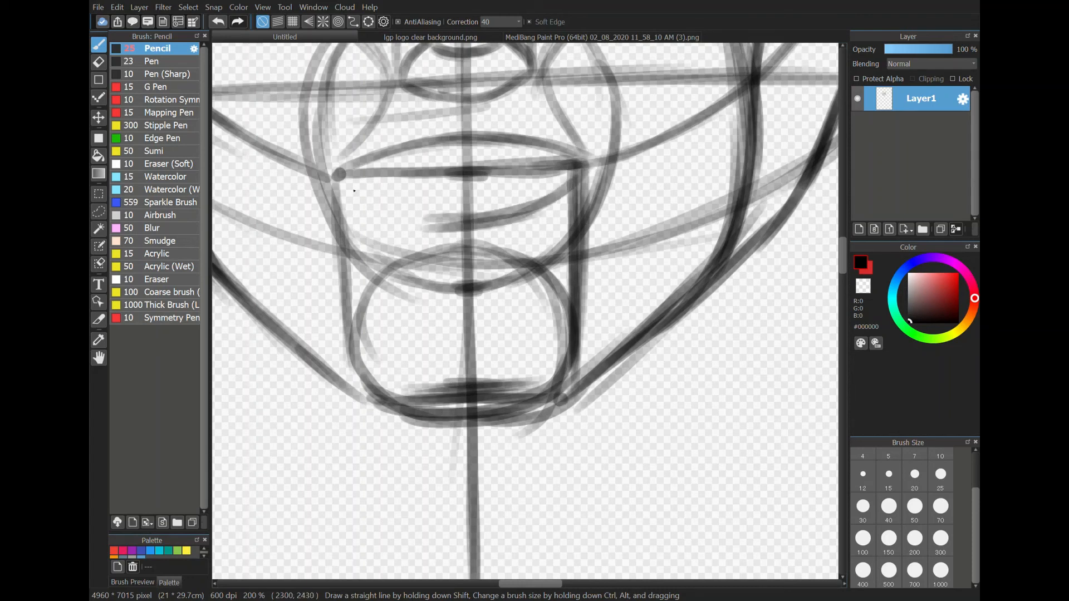
pyautogui.moveTo(339, 177); pyautogui.dragTo(454, 229)
pyautogui.moveTo(390, 202)
pyautogui.mouseDown()
pyautogui.moveTo(434, 226)
pyautogui.moveTo(484, 225)
pyautogui.moveTo(370, 193)
pyautogui.mouseUp()
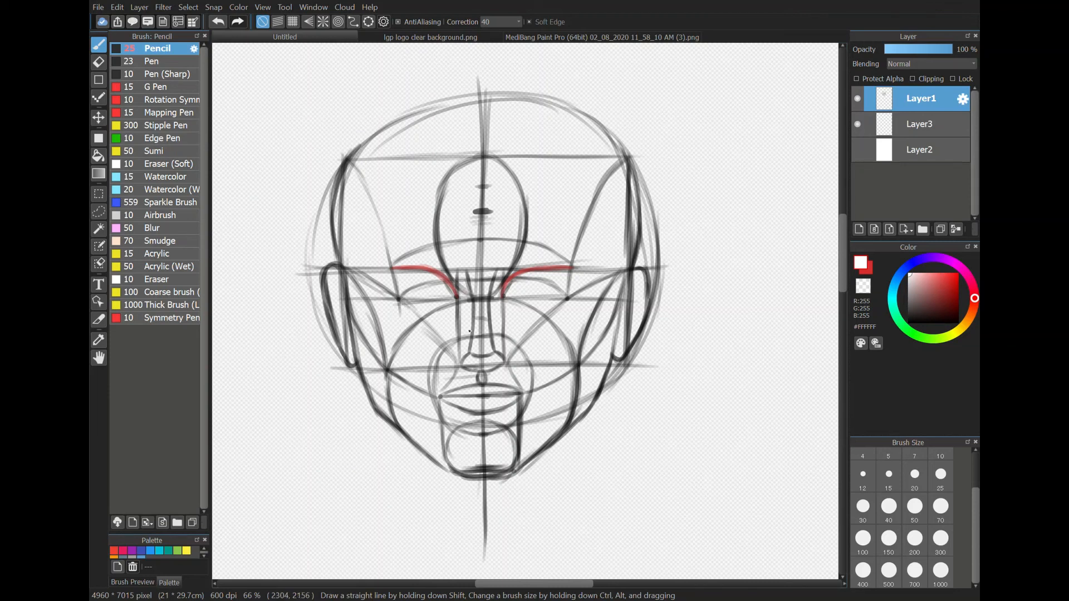
# - Set the pencil colour to black (#000000) and draw rounded eye outlines between the inner and outer eye dots on both sides
pyautogui.moveTo(917, 301); pyautogui.dragTo(909, 321)
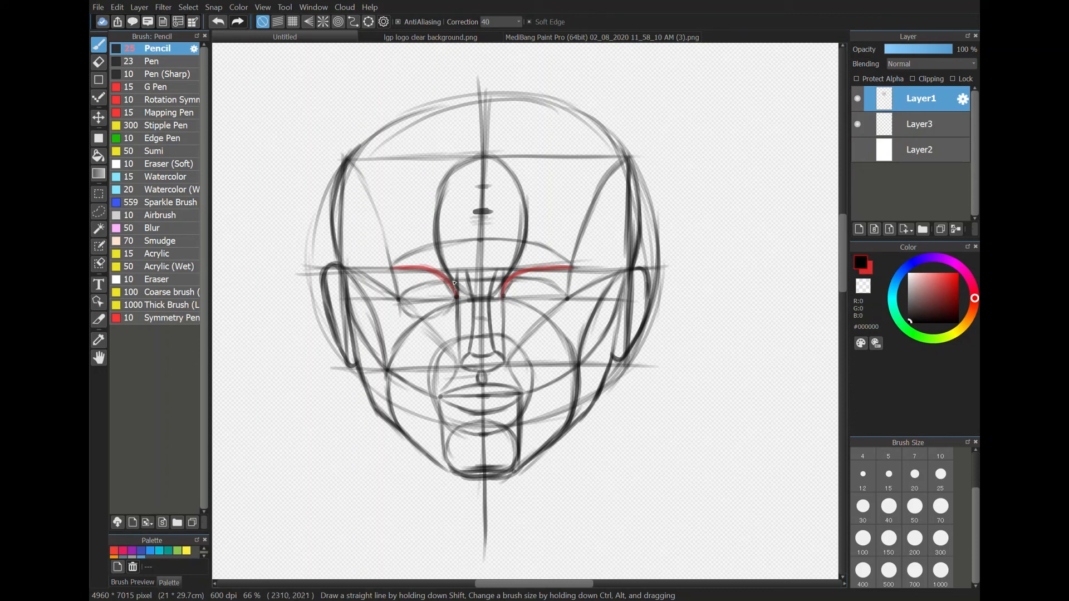
pyautogui.moveTo(411, 275)
pyautogui.mouseDown()
pyautogui.moveTo(397, 294)
pyautogui.moveTo(406, 321)
pyautogui.mouseUp()
pyautogui.moveTo(408, 276)
pyautogui.mouseDown()
pyautogui.moveTo(400, 306)
pyautogui.moveTo(430, 319)
pyautogui.moveTo(456, 300)
pyautogui.moveTo(551, 314)
pyautogui.moveTo(566, 293)
pyautogui.moveTo(551, 270)
pyautogui.moveTo(526, 263)
pyautogui.moveTo(511, 273)
pyautogui.moveTo(547, 261)
pyautogui.moveTo(565, 281)
pyautogui.moveTo(566, 293)
pyautogui.moveTo(558, 274)
pyautogui.moveTo(562, 297)
pyautogui.mouseUp()
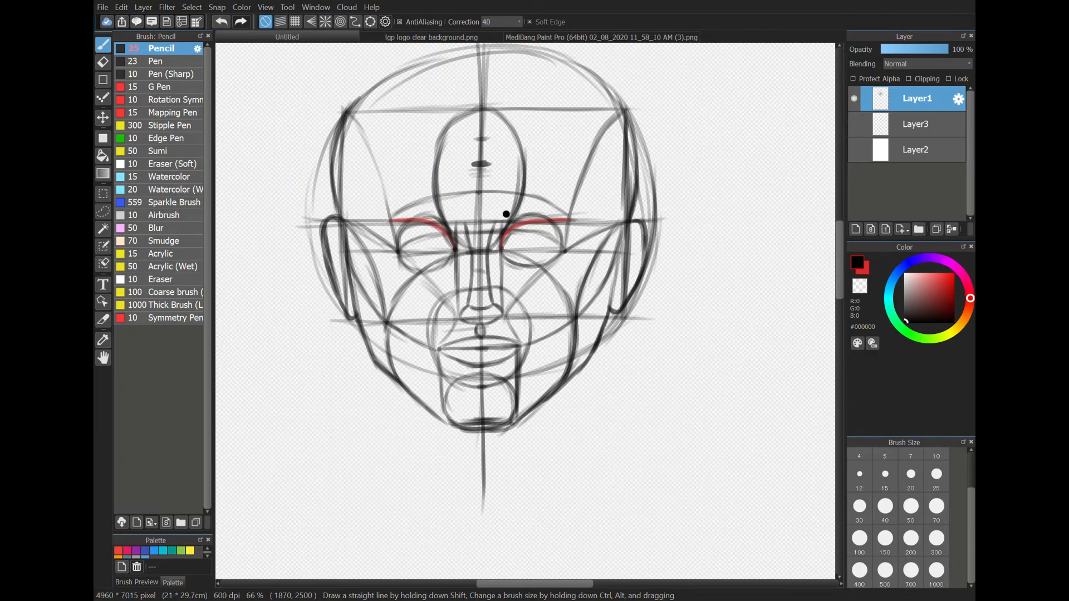
# - Draw the left side plane of the nose as a curve from the left nostril's outer edge up to the bridge, and darken it
pyautogui.scroll(5, 463, 243)
pyautogui.scroll(2, 534, 481)
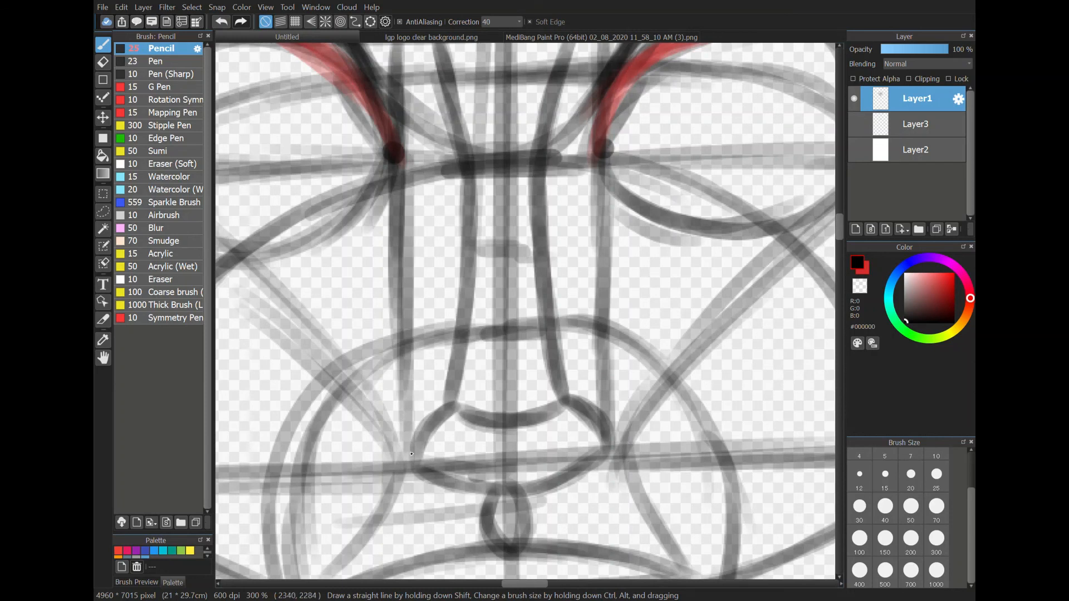
pyautogui.moveTo(412, 454); pyautogui.dragTo(426, 383)
pyautogui.moveTo(413, 447); pyautogui.dragTo(429, 317)
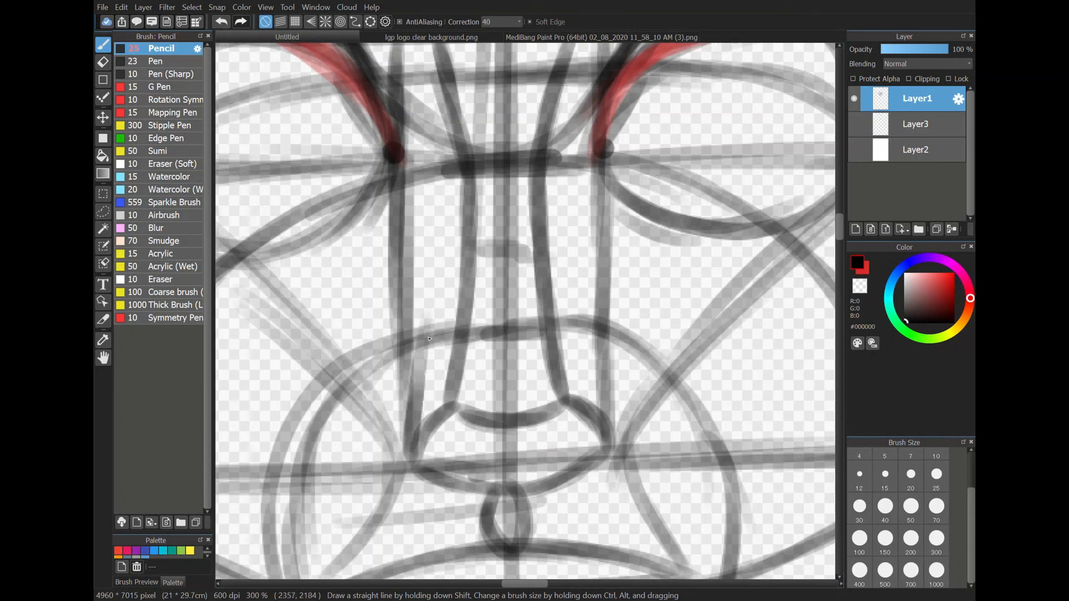
pyautogui.moveTo(415, 398); pyautogui.dragTo(445, 264)
pyautogui.moveTo(428, 316); pyautogui.dragTo(450, 248)
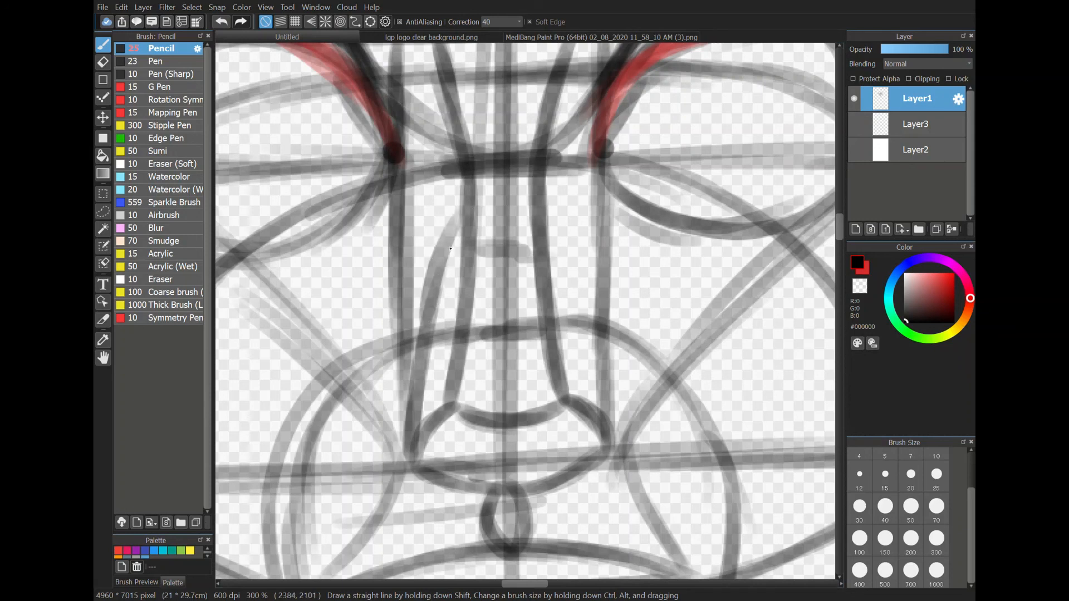
pyautogui.moveTo(420, 383); pyautogui.dragTo(466, 184)
pyautogui.moveTo(444, 243); pyautogui.dragTo(466, 171)
pyautogui.moveTo(423, 290); pyautogui.dragTo(446, 221)
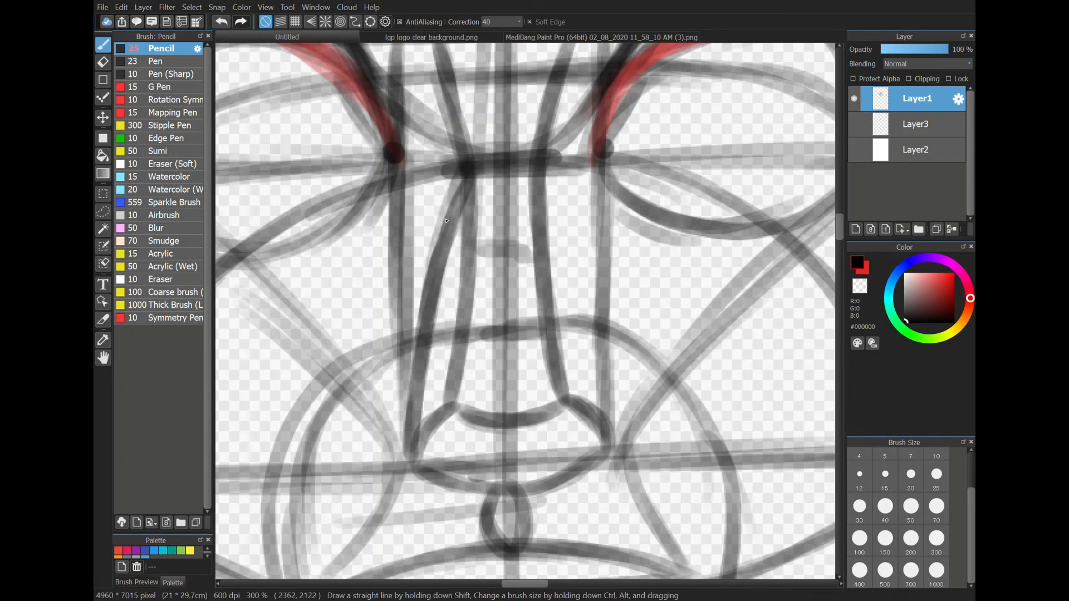
pyautogui.moveTo(462, 171); pyautogui.dragTo(439, 264)
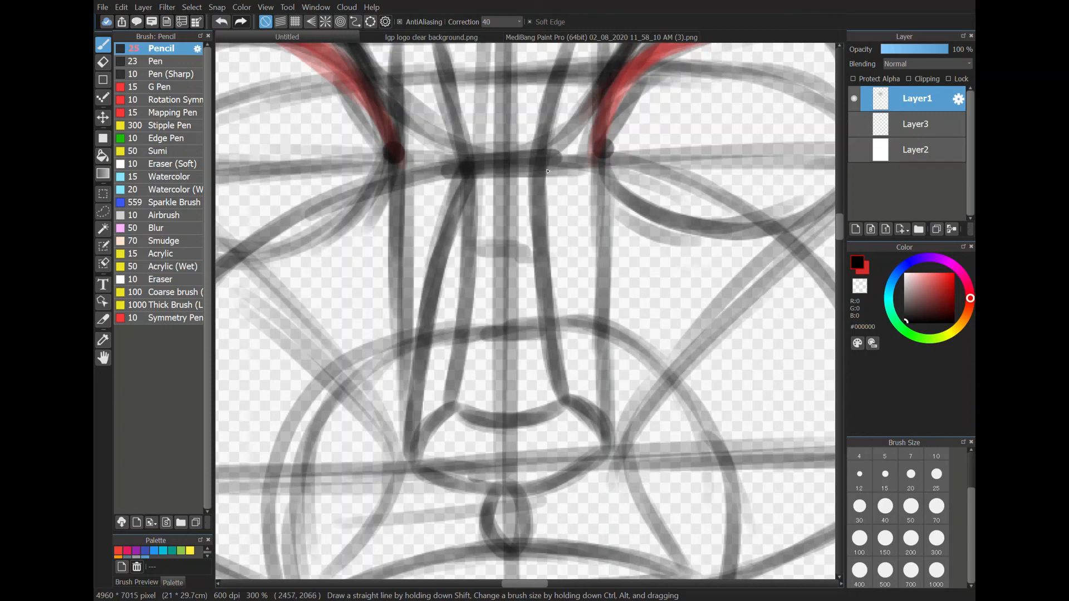
# - Draw the matching right side plane of the nose from the bridge down to the right nostril's outer edge, and darken it
pyautogui.moveTo(543, 156); pyautogui.dragTo(554, 191)
pyautogui.moveTo(611, 428)
pyautogui.mouseDown()
pyautogui.moveTo(610, 444)
pyautogui.moveTo(581, 275)
pyautogui.mouseUp()
pyautogui.moveTo(589, 326); pyautogui.dragTo(579, 281)
pyautogui.moveTo(543, 158); pyautogui.dragTo(581, 303)
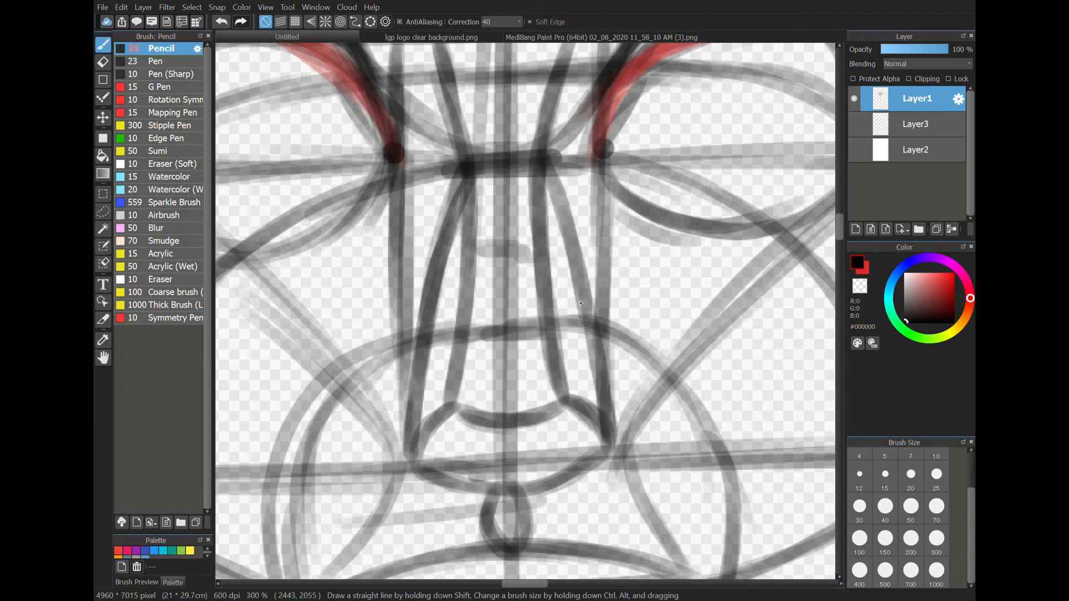
pyautogui.moveTo(550, 172); pyautogui.dragTo(587, 336)
pyautogui.moveTo(569, 246); pyautogui.dragTo(601, 385)
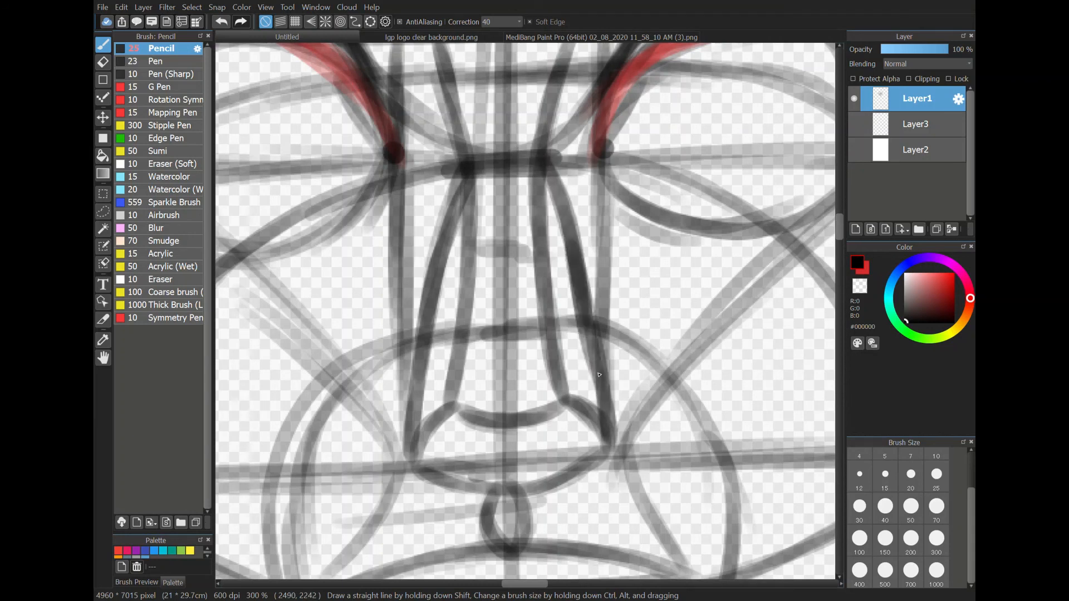
pyautogui.moveTo(571, 244); pyautogui.dragTo(607, 400)
pyautogui.moveTo(592, 362); pyautogui.dragTo(608, 388)
pyautogui.moveTo(612, 432); pyautogui.dragTo(615, 390)
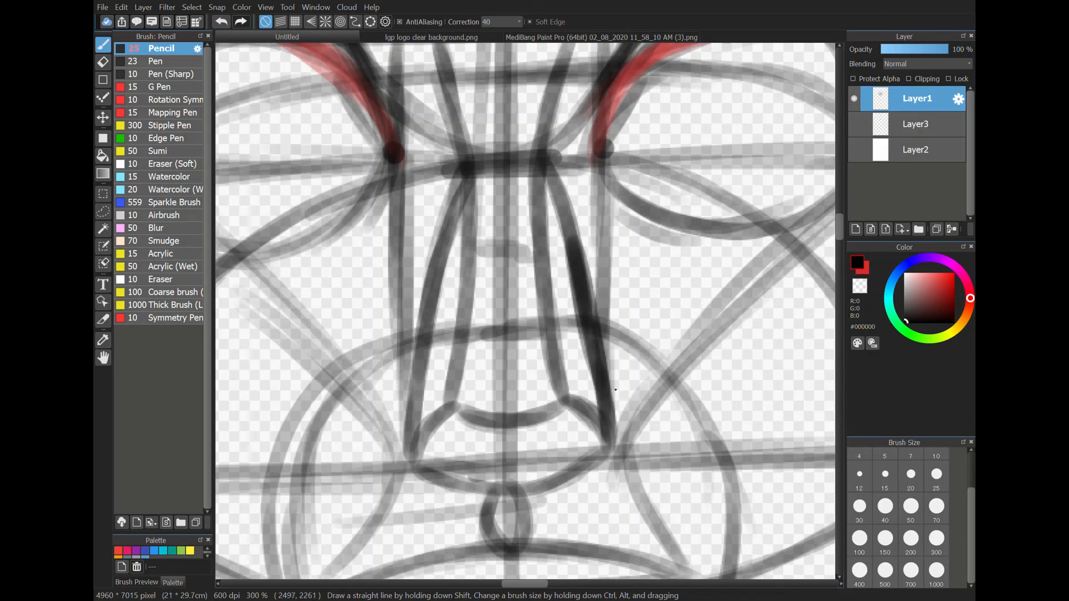